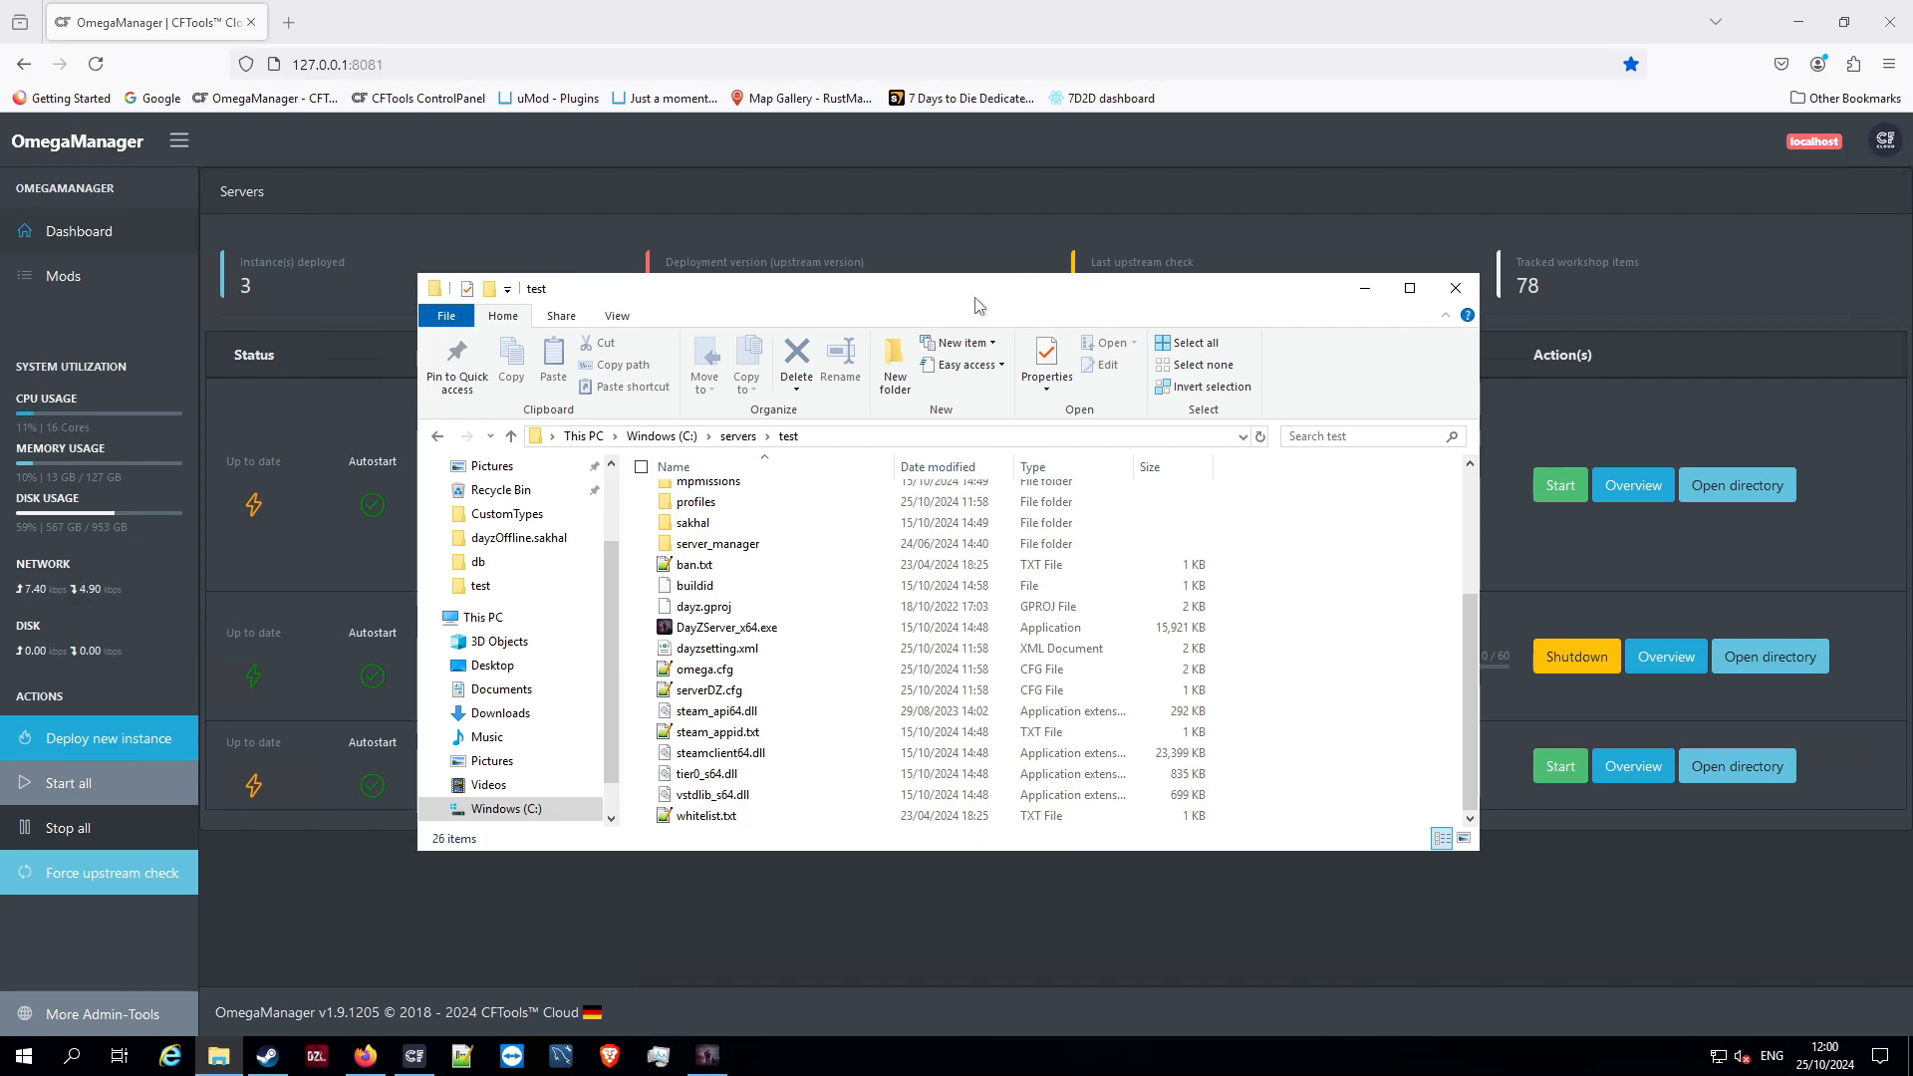
# Open serverDZ.cfg from the C:\servers\test folder in Notepad++
pyautogui.moveTo(973, 305); pyautogui.dragTo(973, 269)
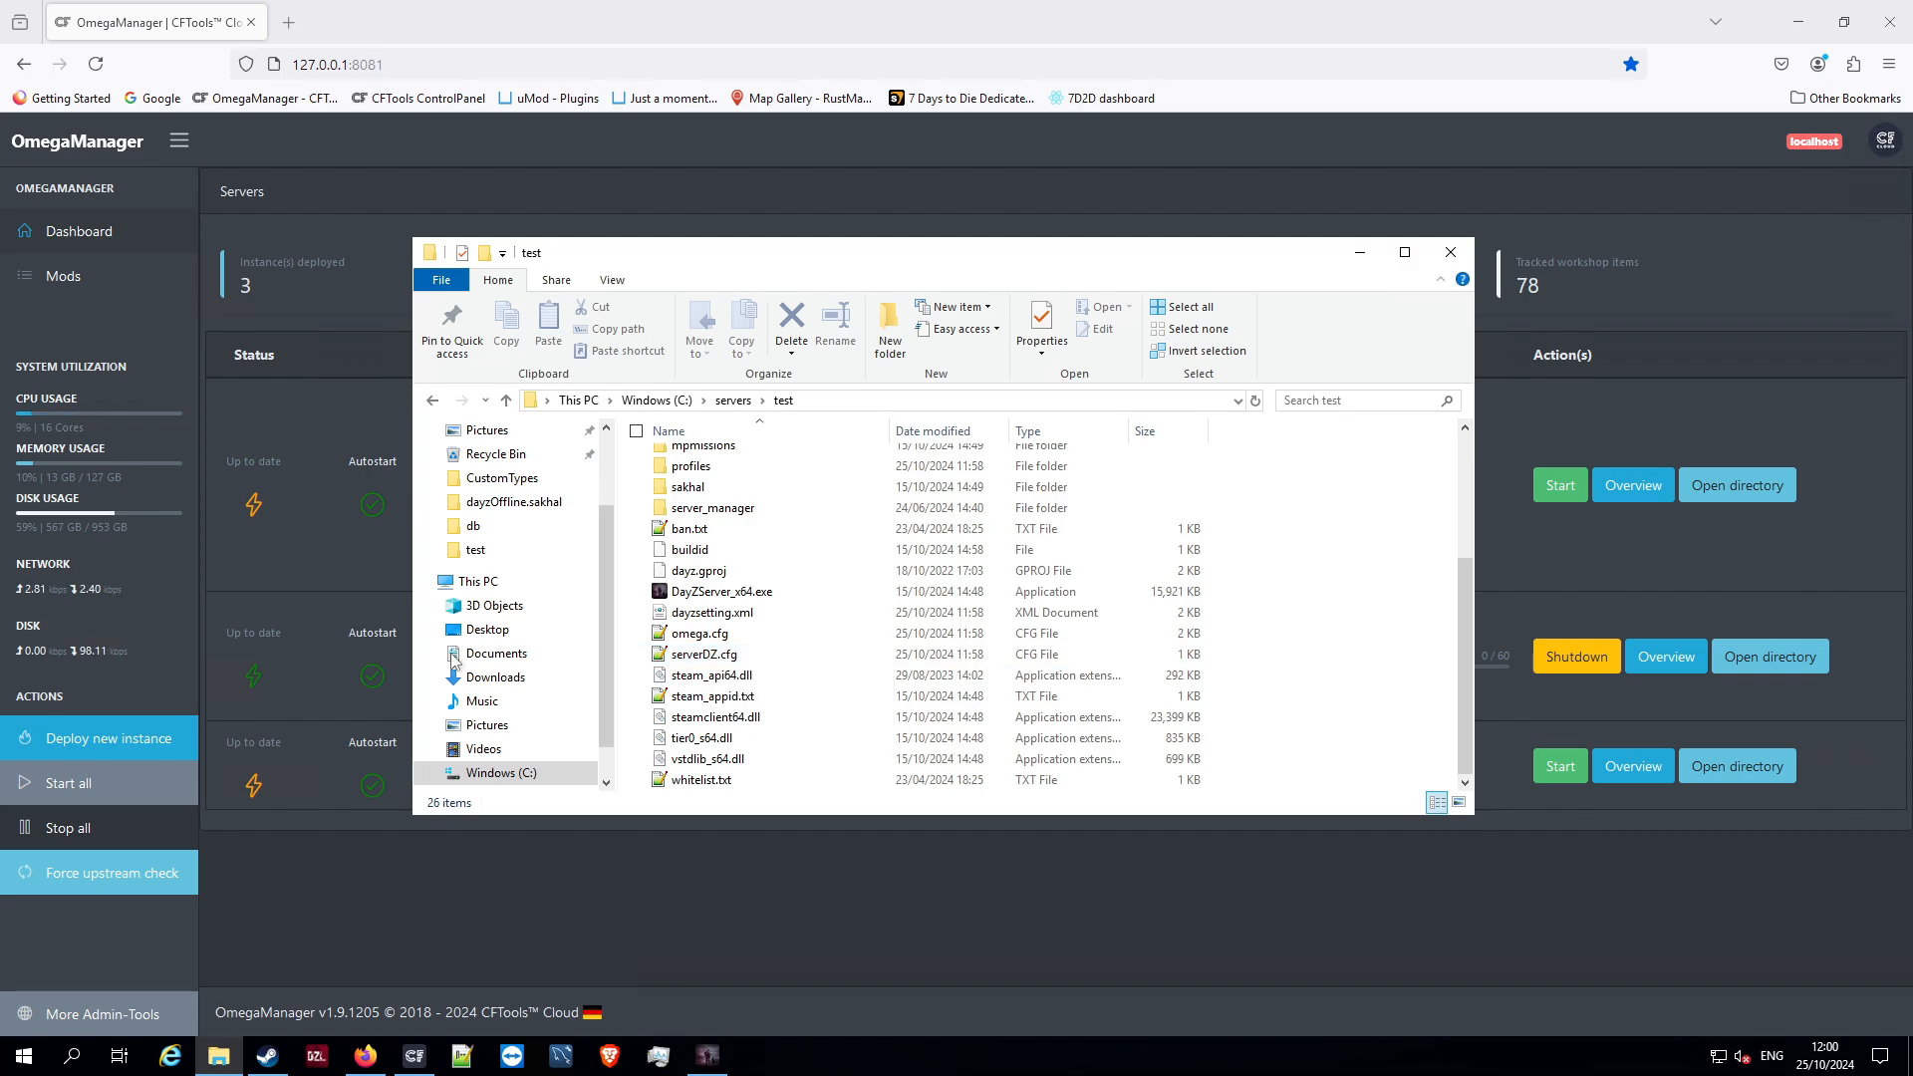
pyautogui.doubleClick(703, 655)
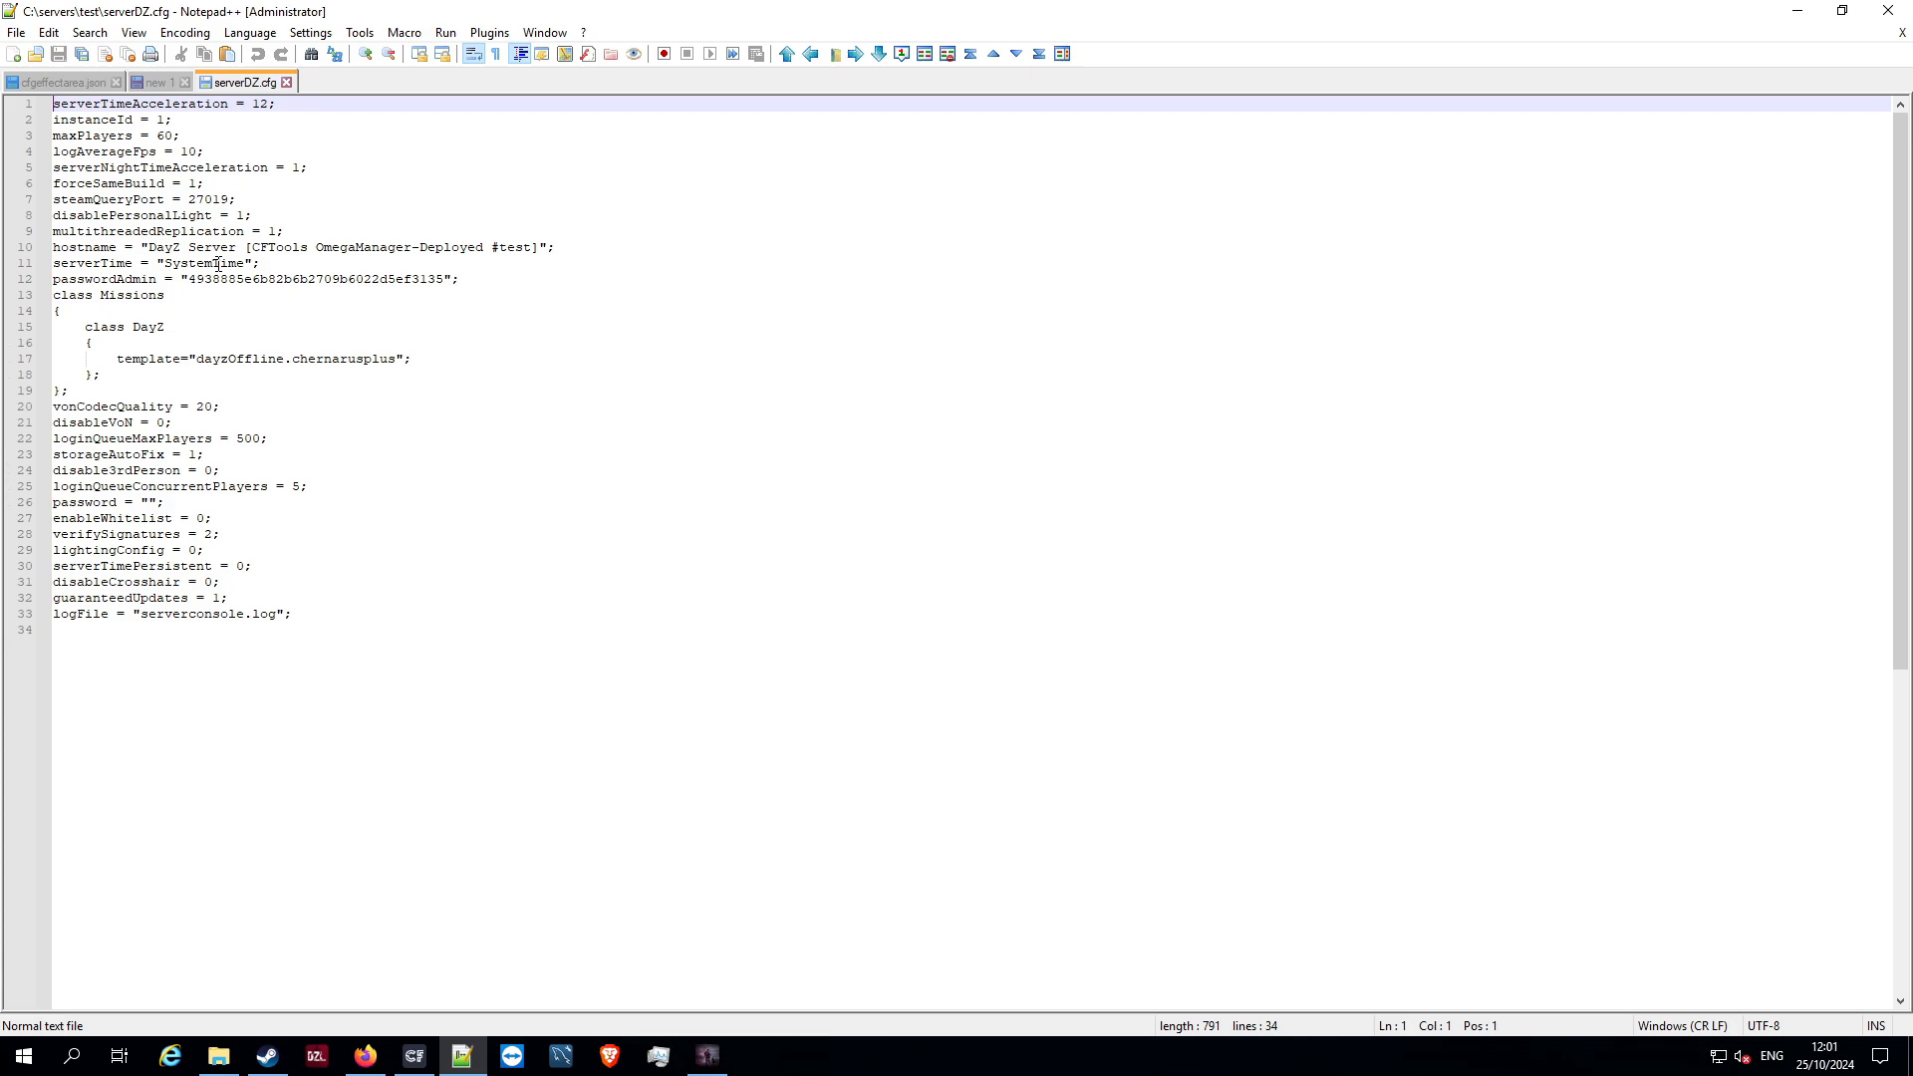
pyautogui.moveTo(297, 261); pyautogui.dragTo(316, 314)
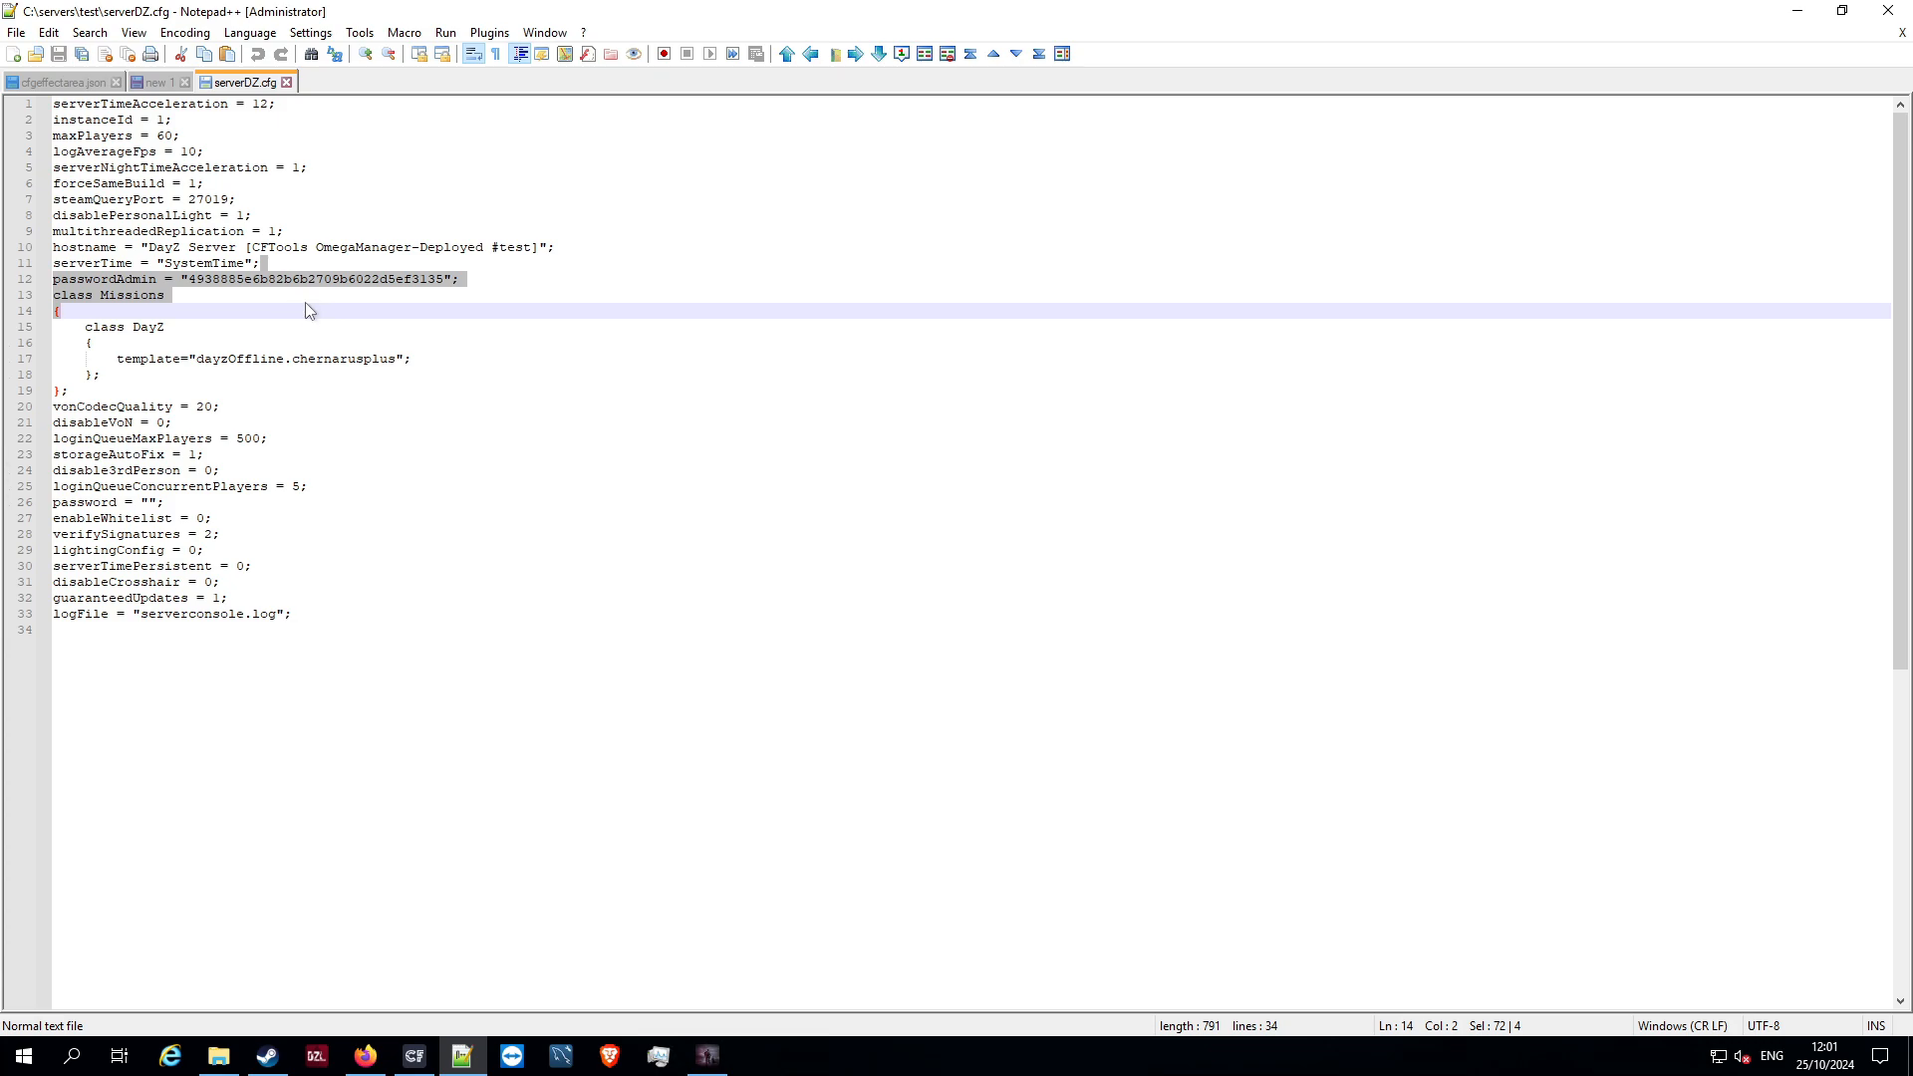
pyautogui.click(305, 305)
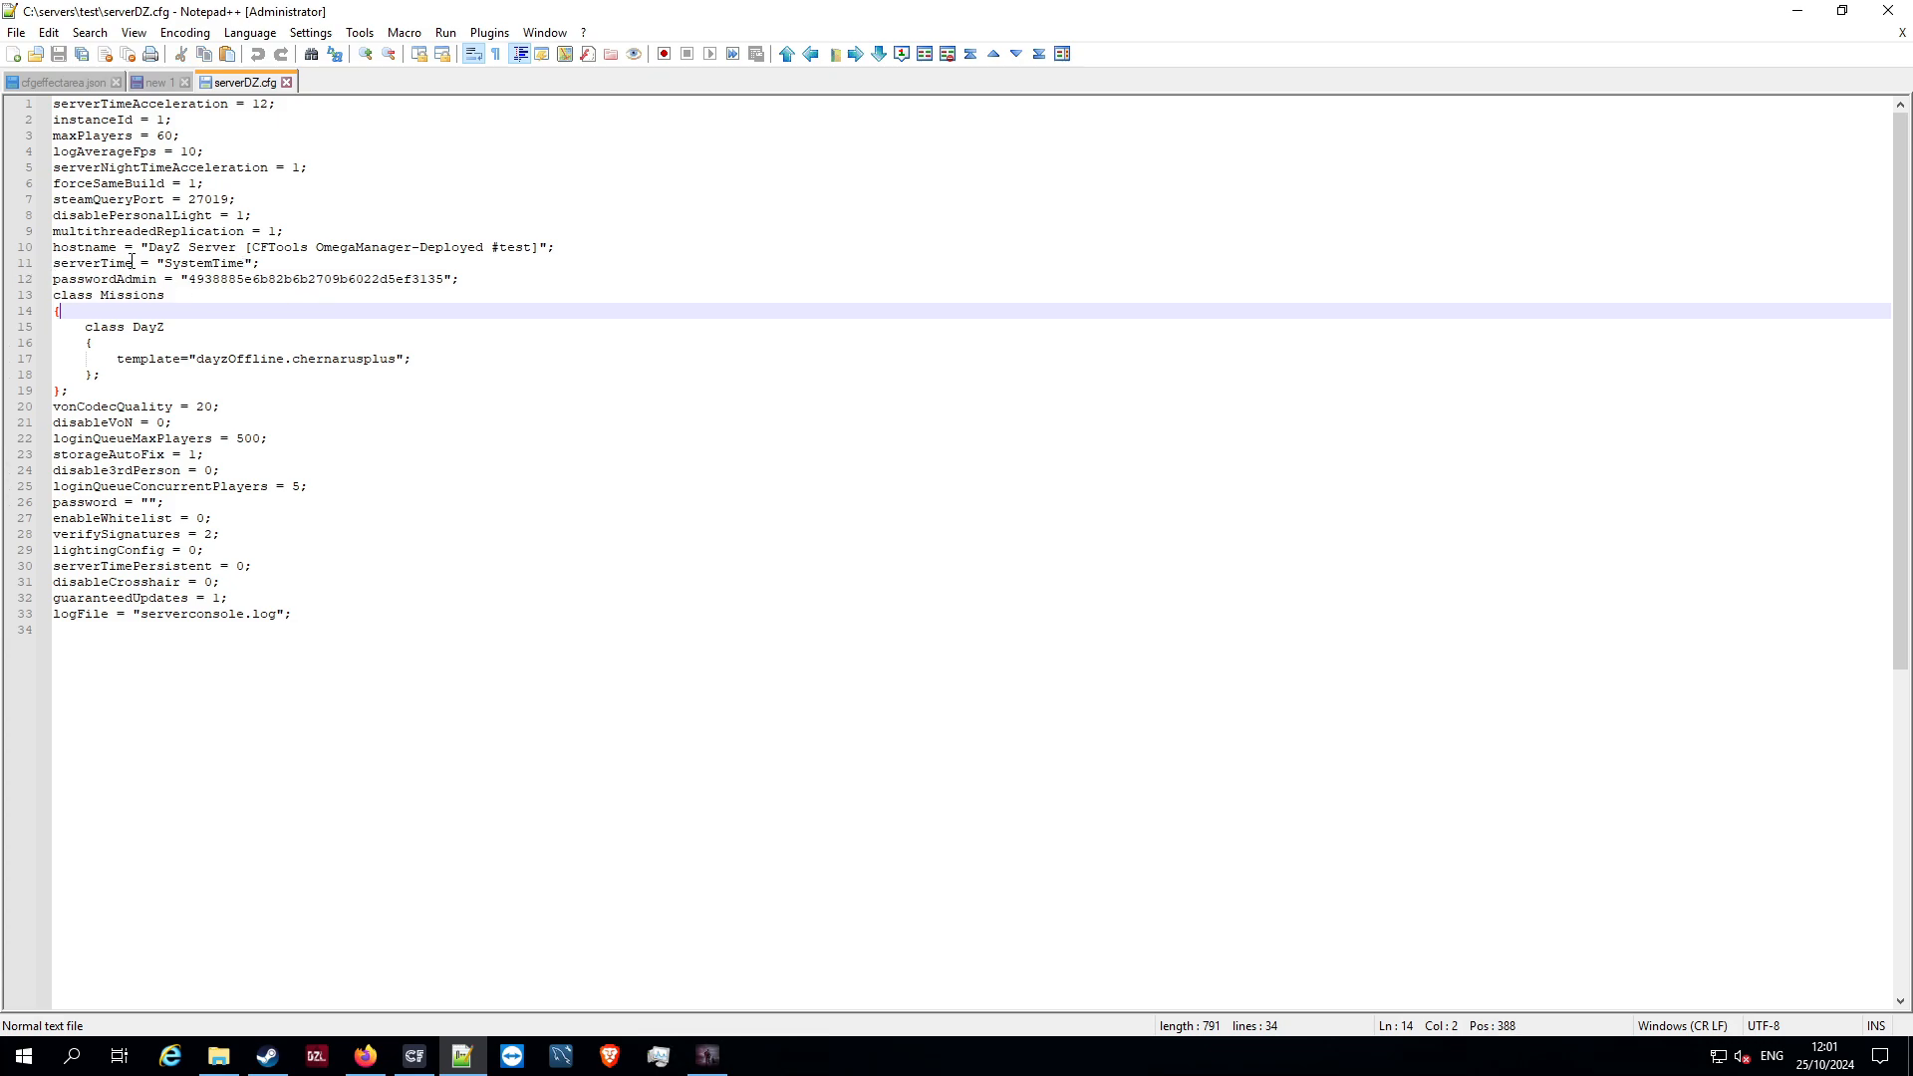
# Replace the serverTime value in serverDZ.cfg with the fixed start time 2022/11/10/00
pyautogui.moveTo(165, 263); pyautogui.dragTo(245, 263)
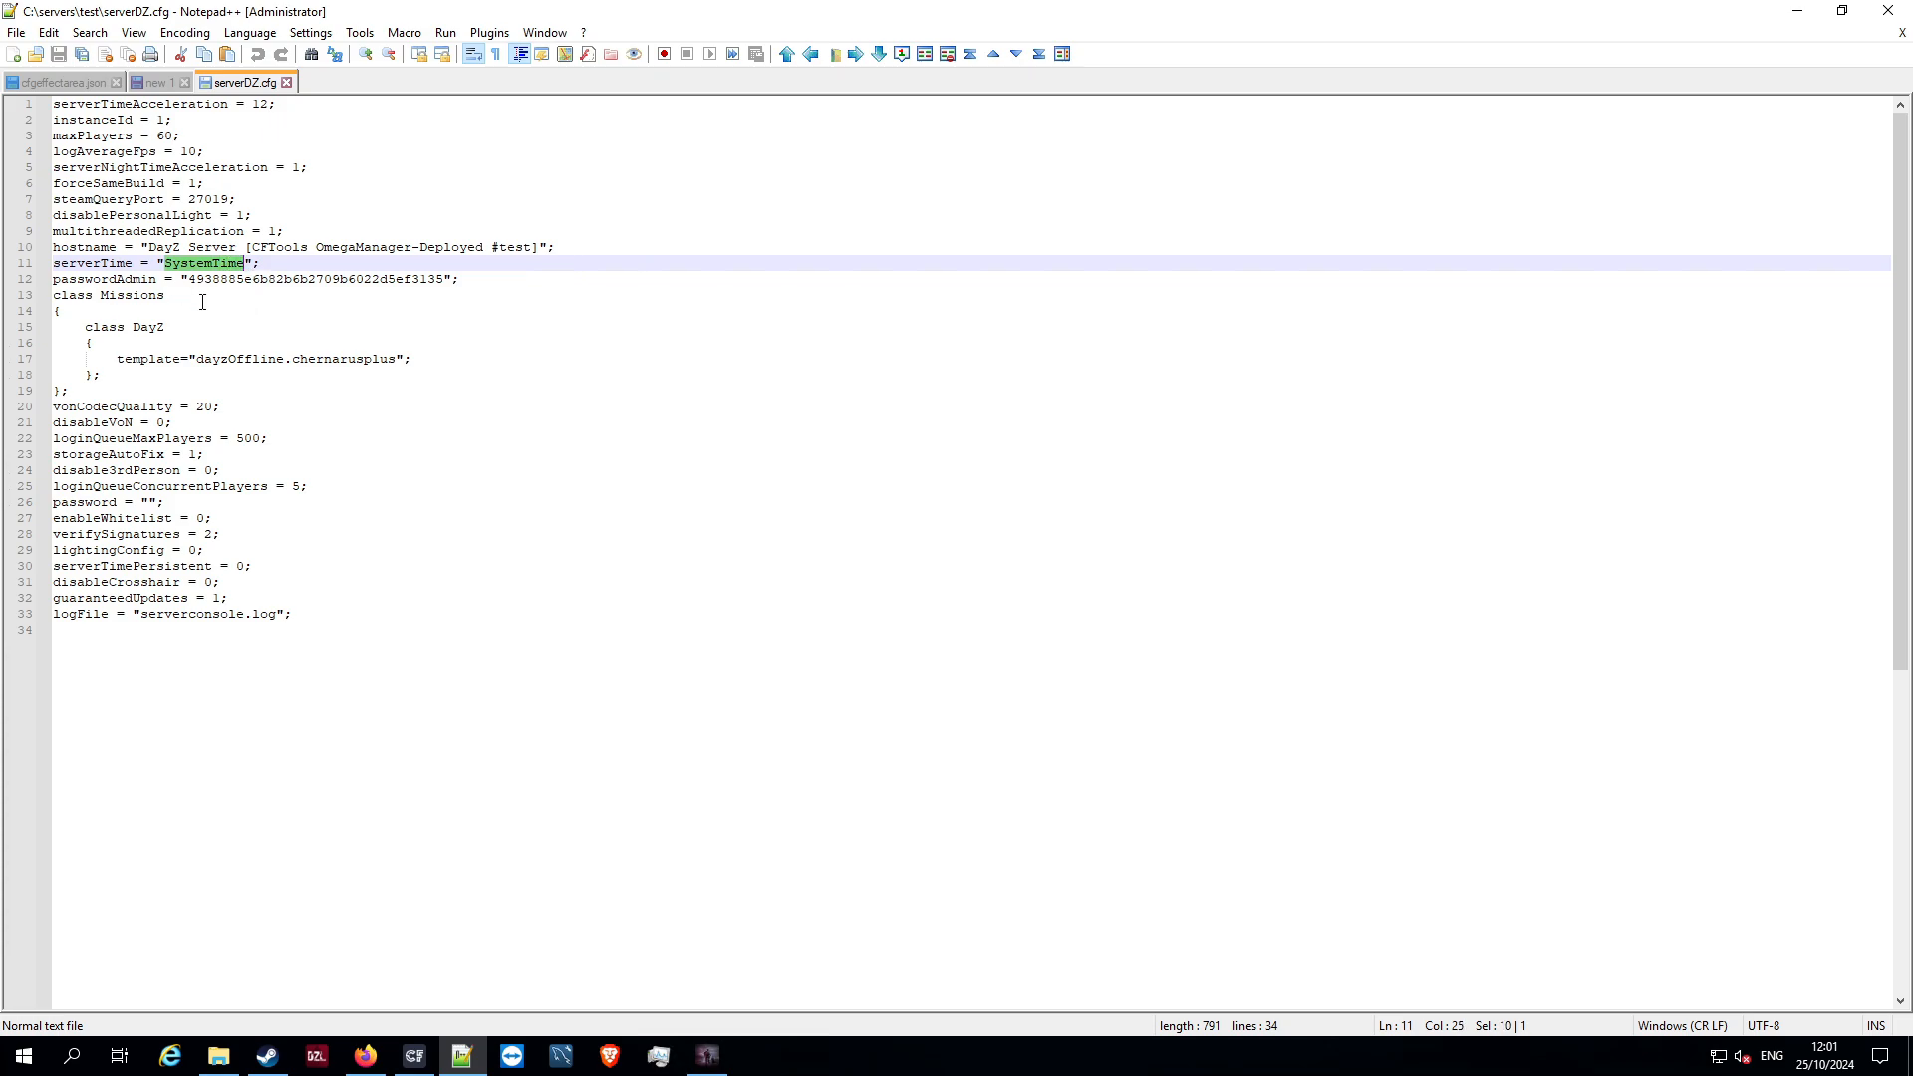
pyautogui.press('BackSpace')
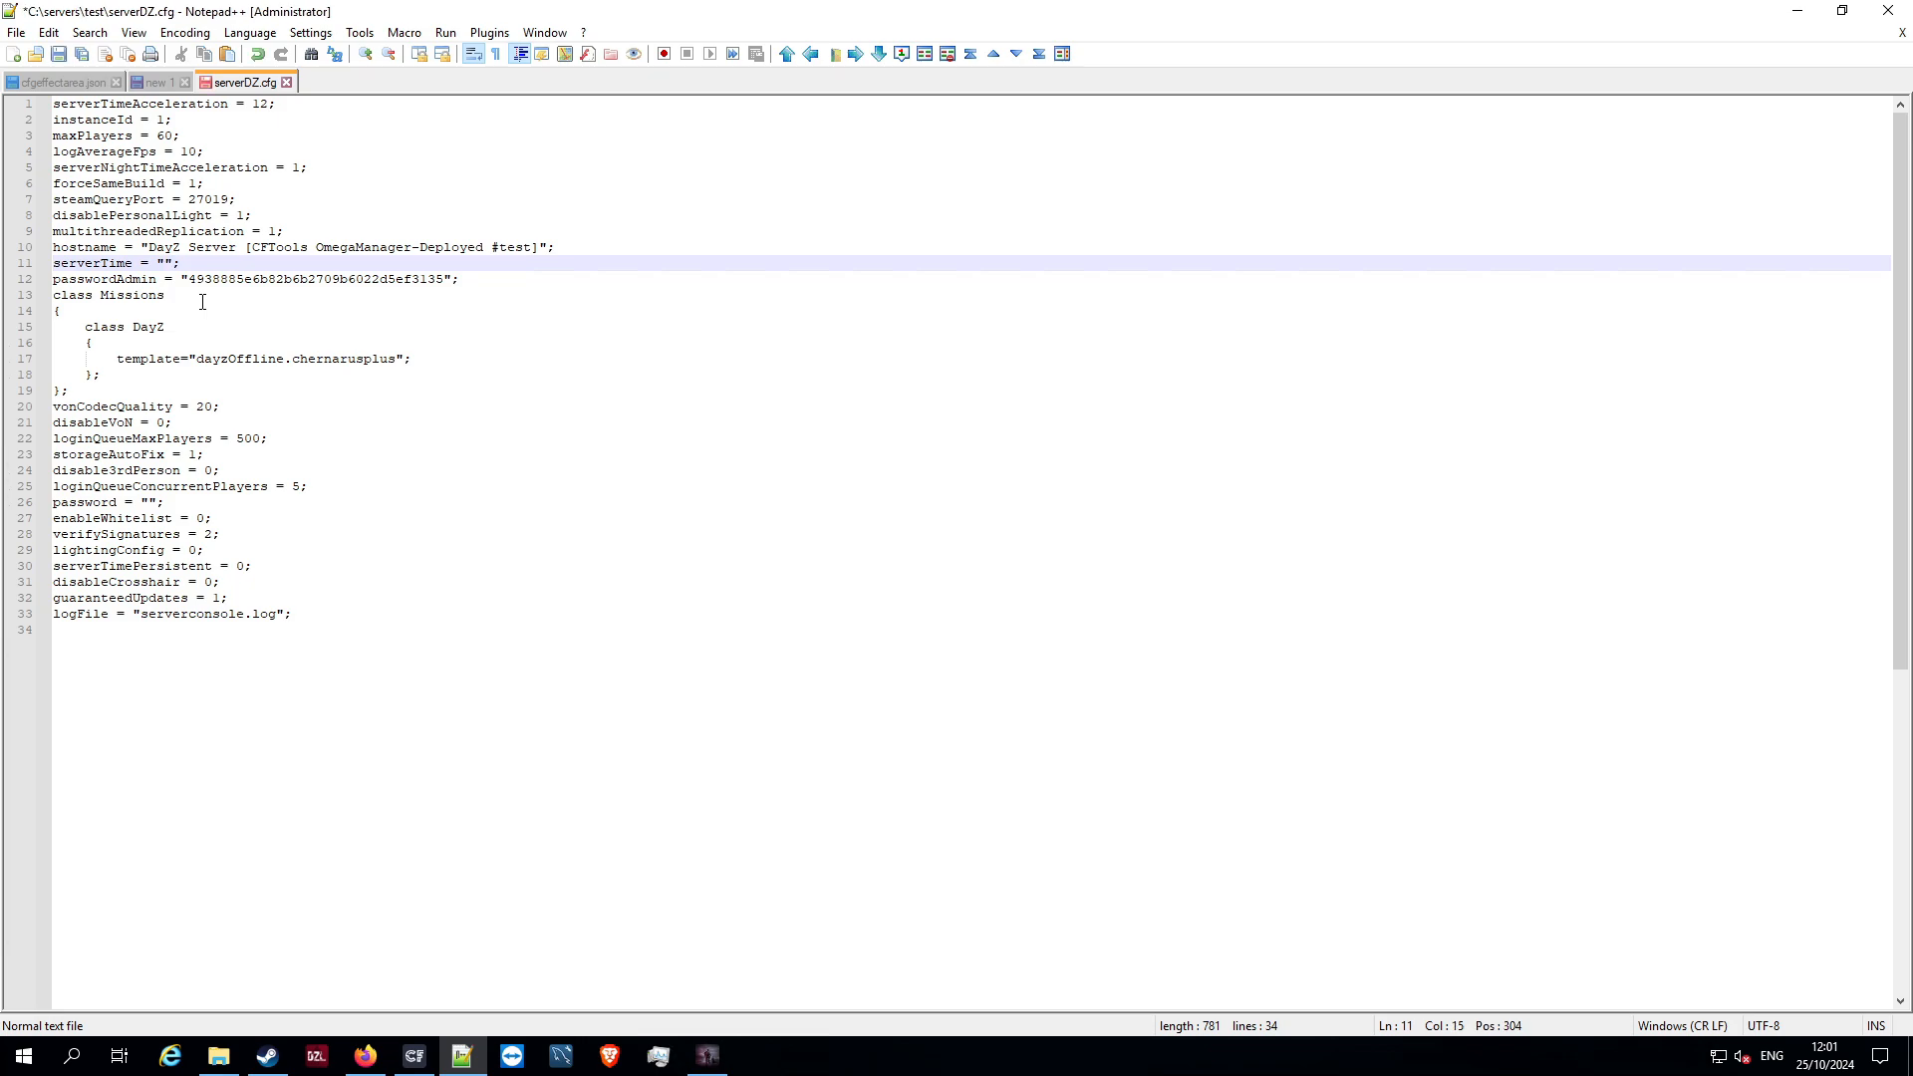
pyautogui.write('2022/11/')
pyautogui.write('10/00')
# Switch to OmegaManager in Firefox and view the #test instance's server configuration, including the Server time setting
pyautogui.click(365, 1055)
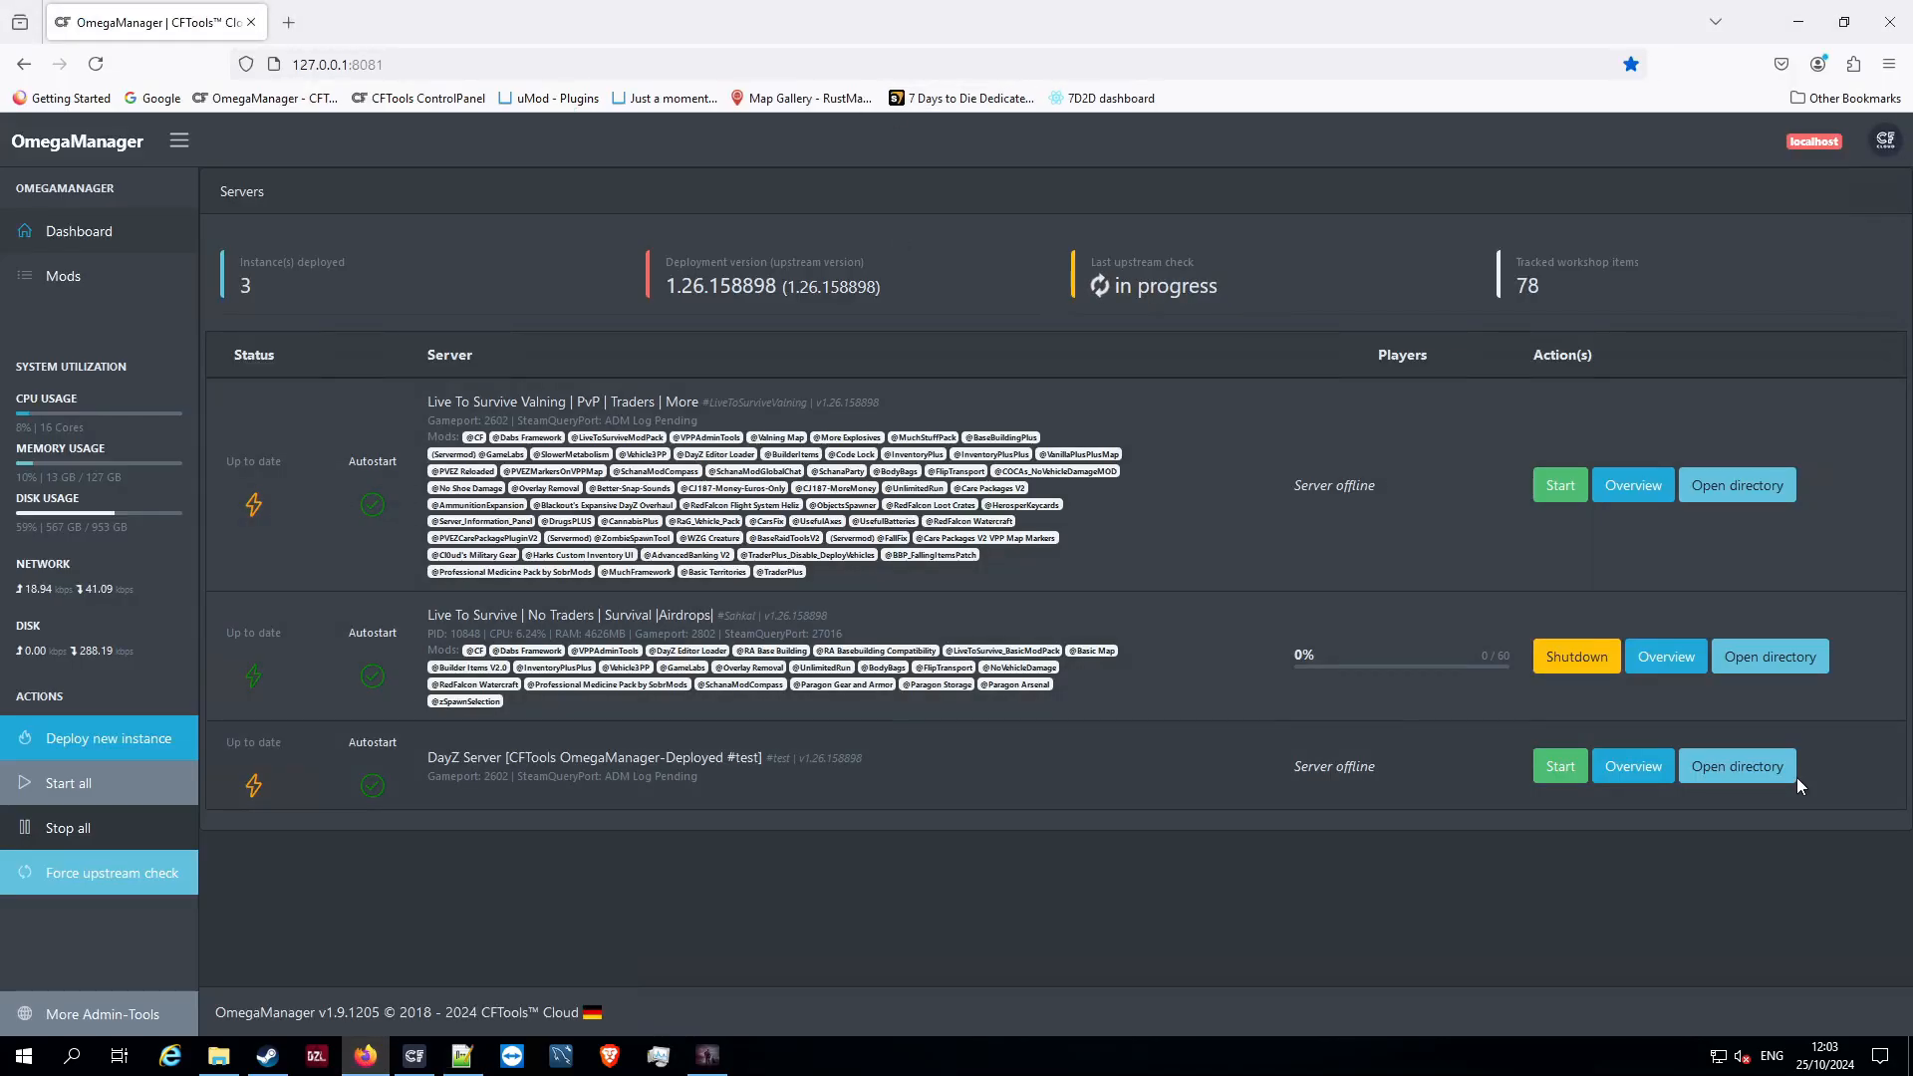
pyautogui.click(1644, 767)
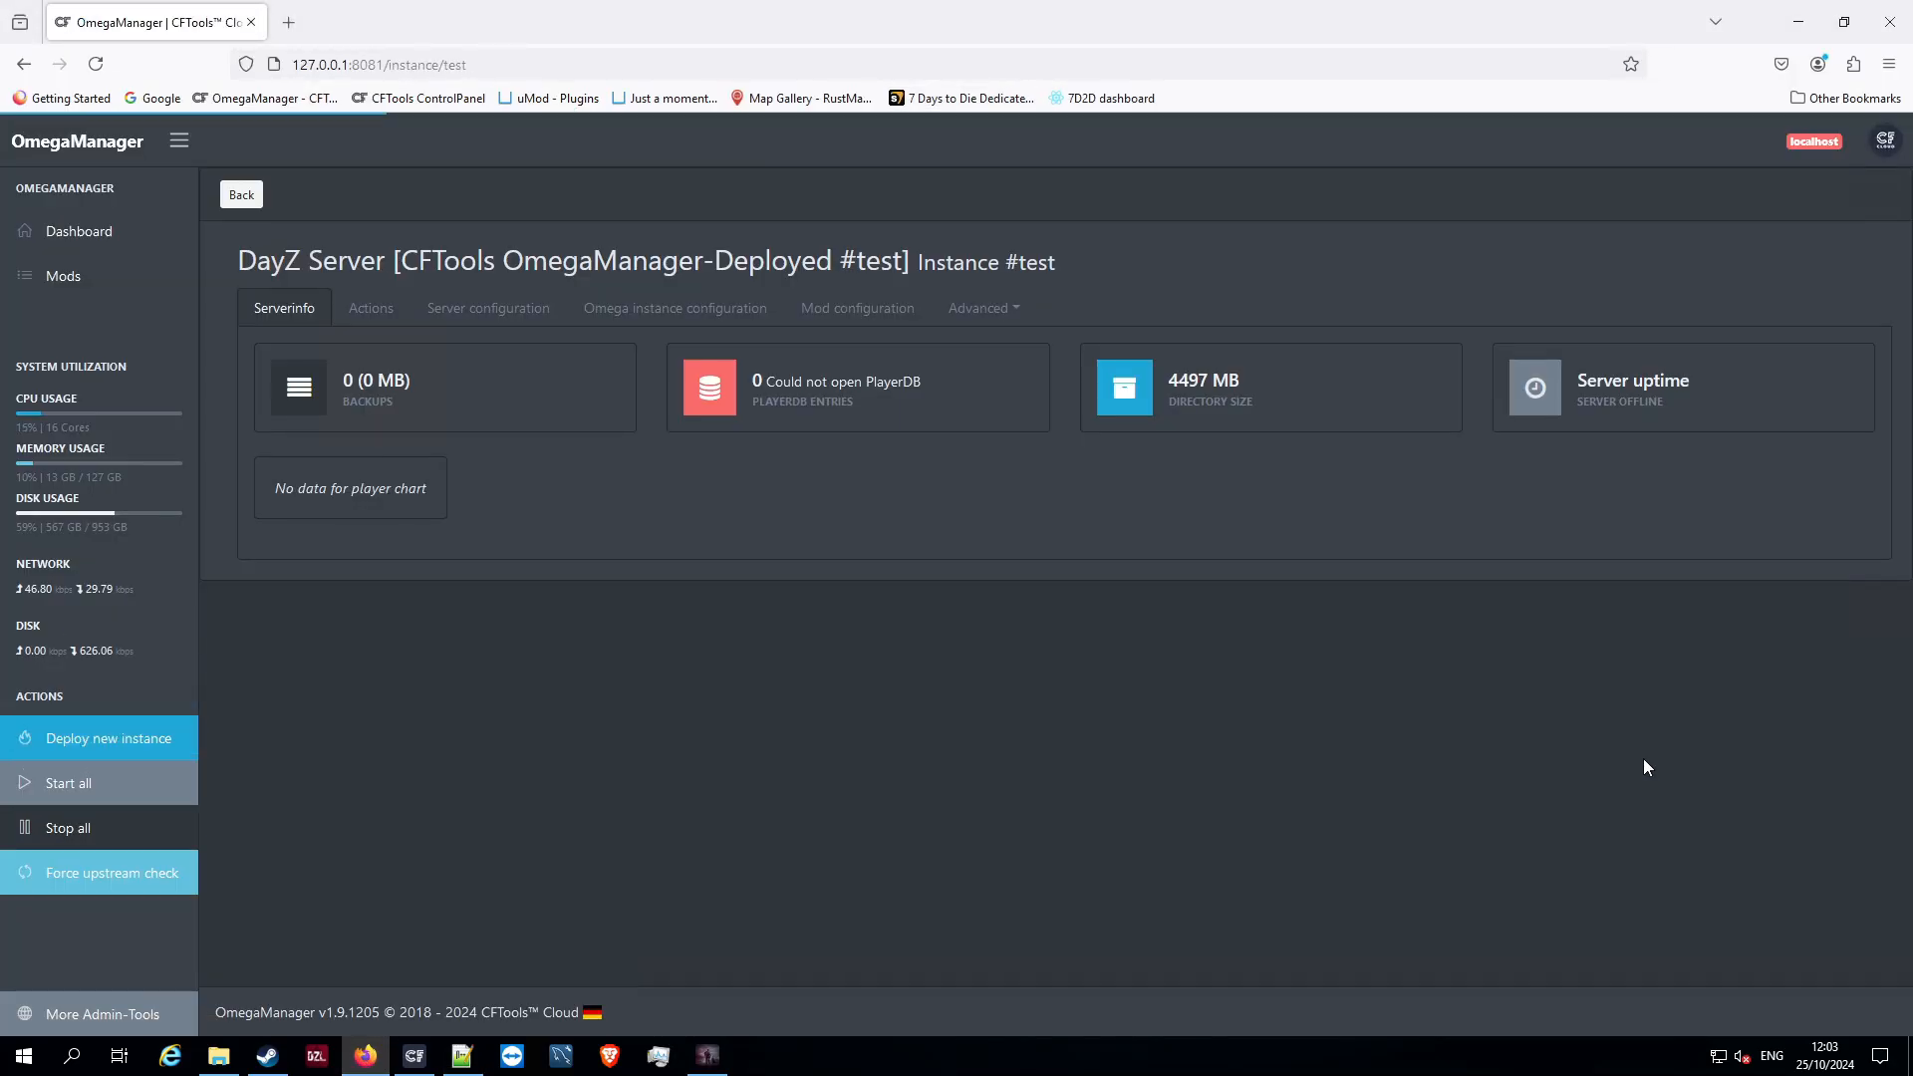
pyautogui.click(488, 310)
pyautogui.scroll(-1, 877, 502)
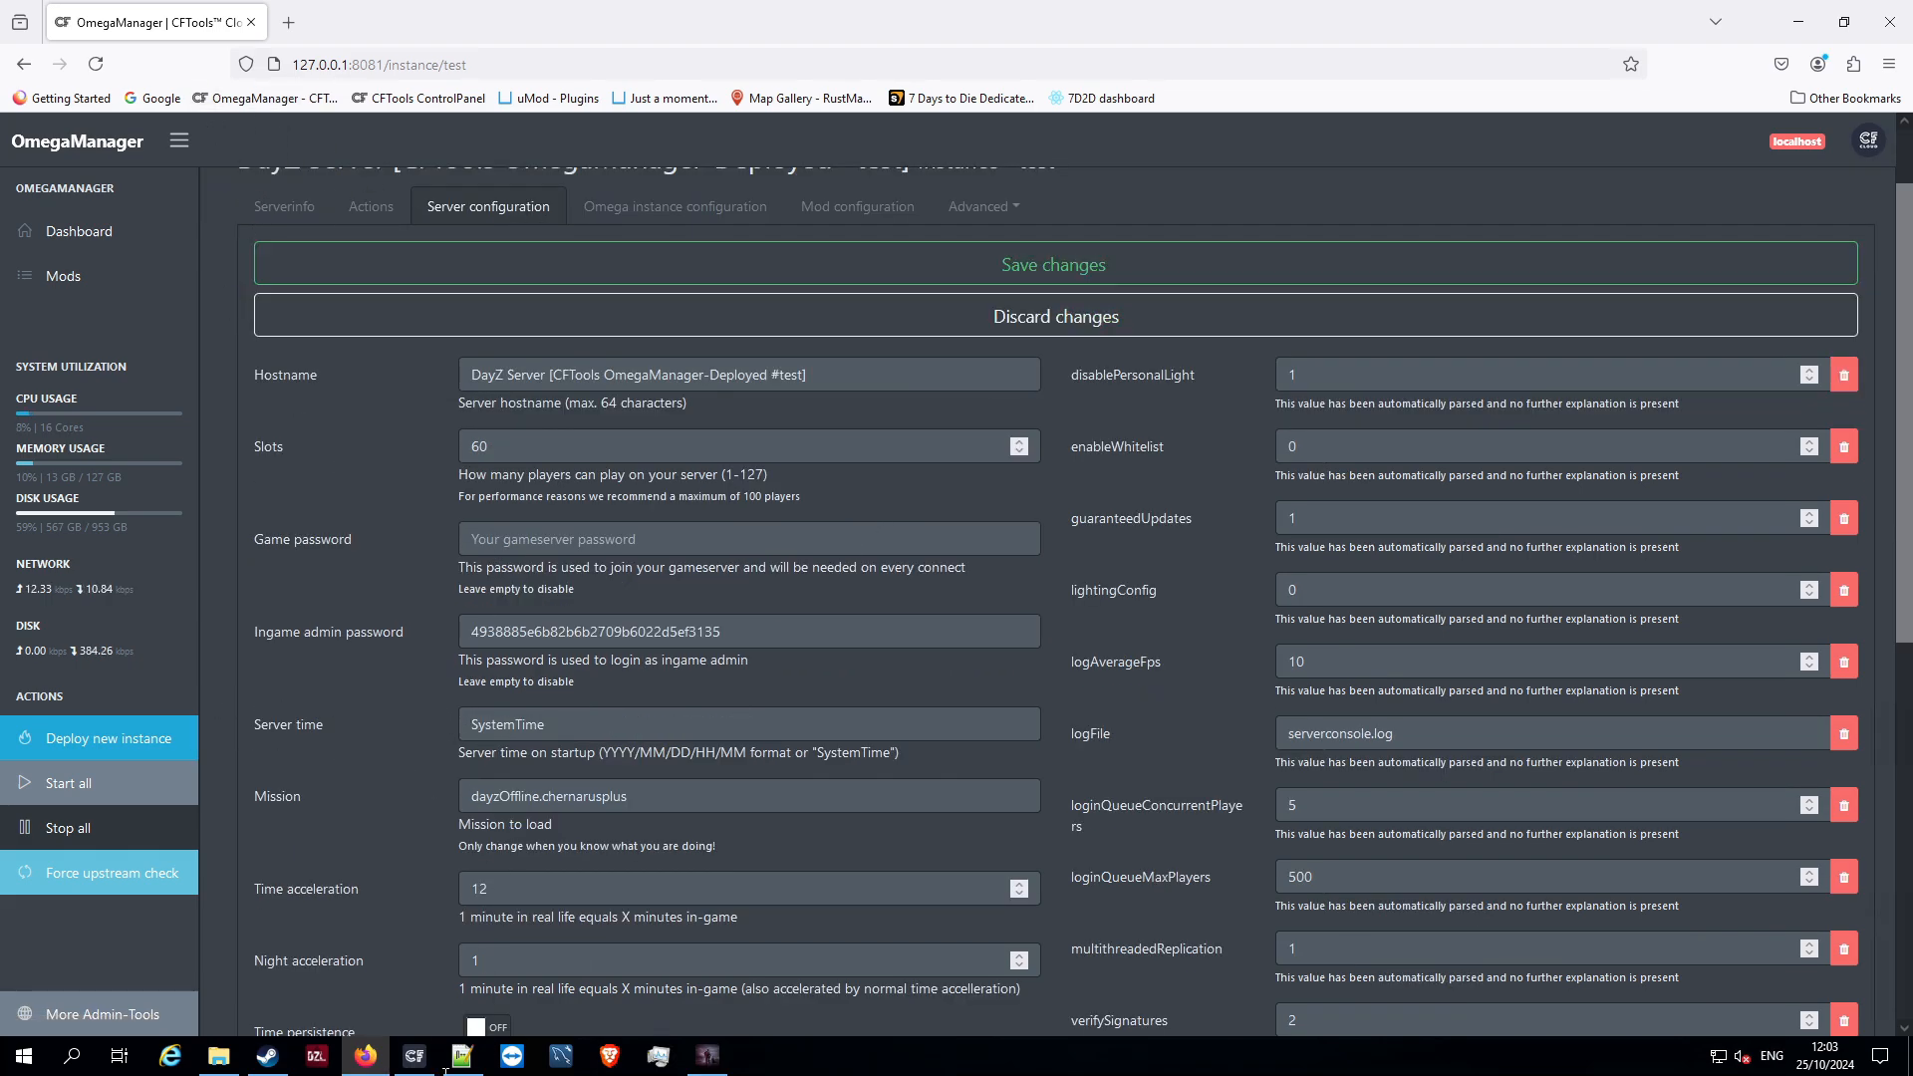
# Return to Notepad++ and save the edited serverDZ.cfg
pyautogui.click(218, 1055)
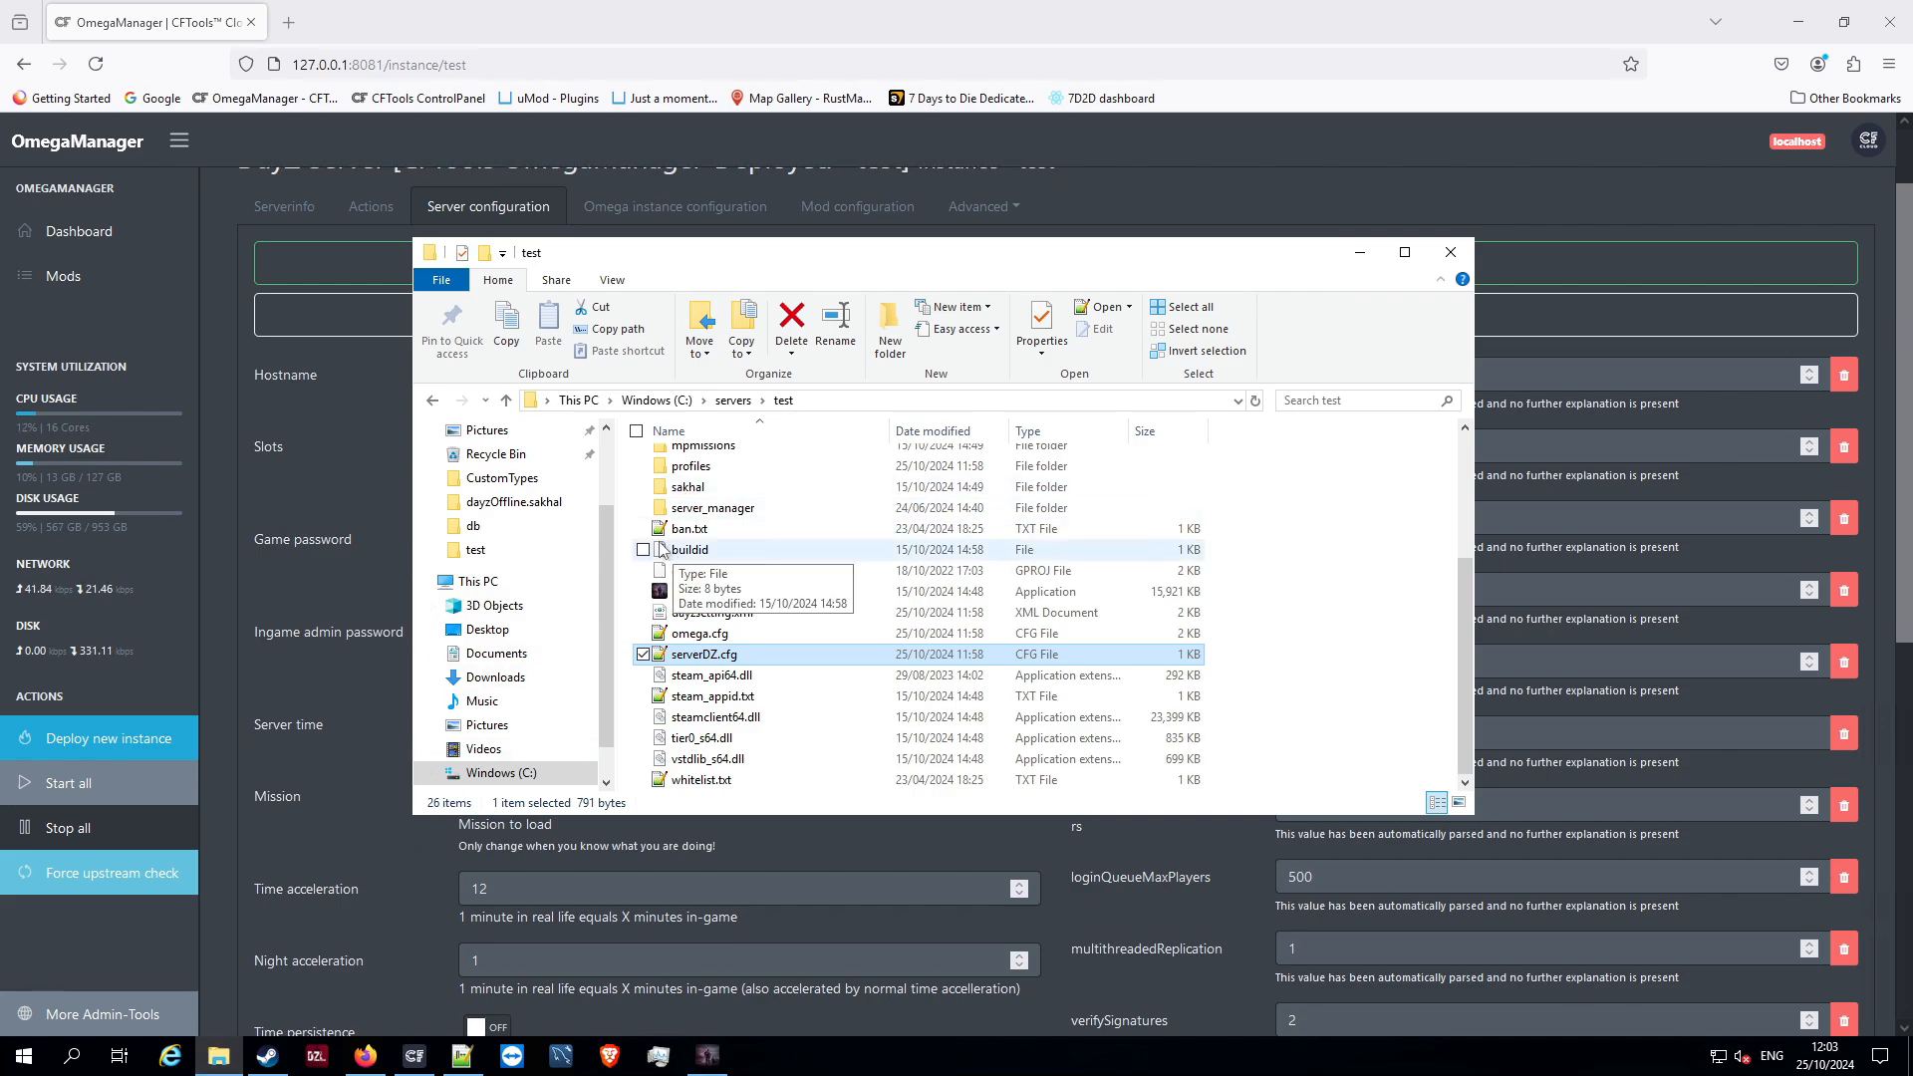
pyautogui.click(461, 1055)
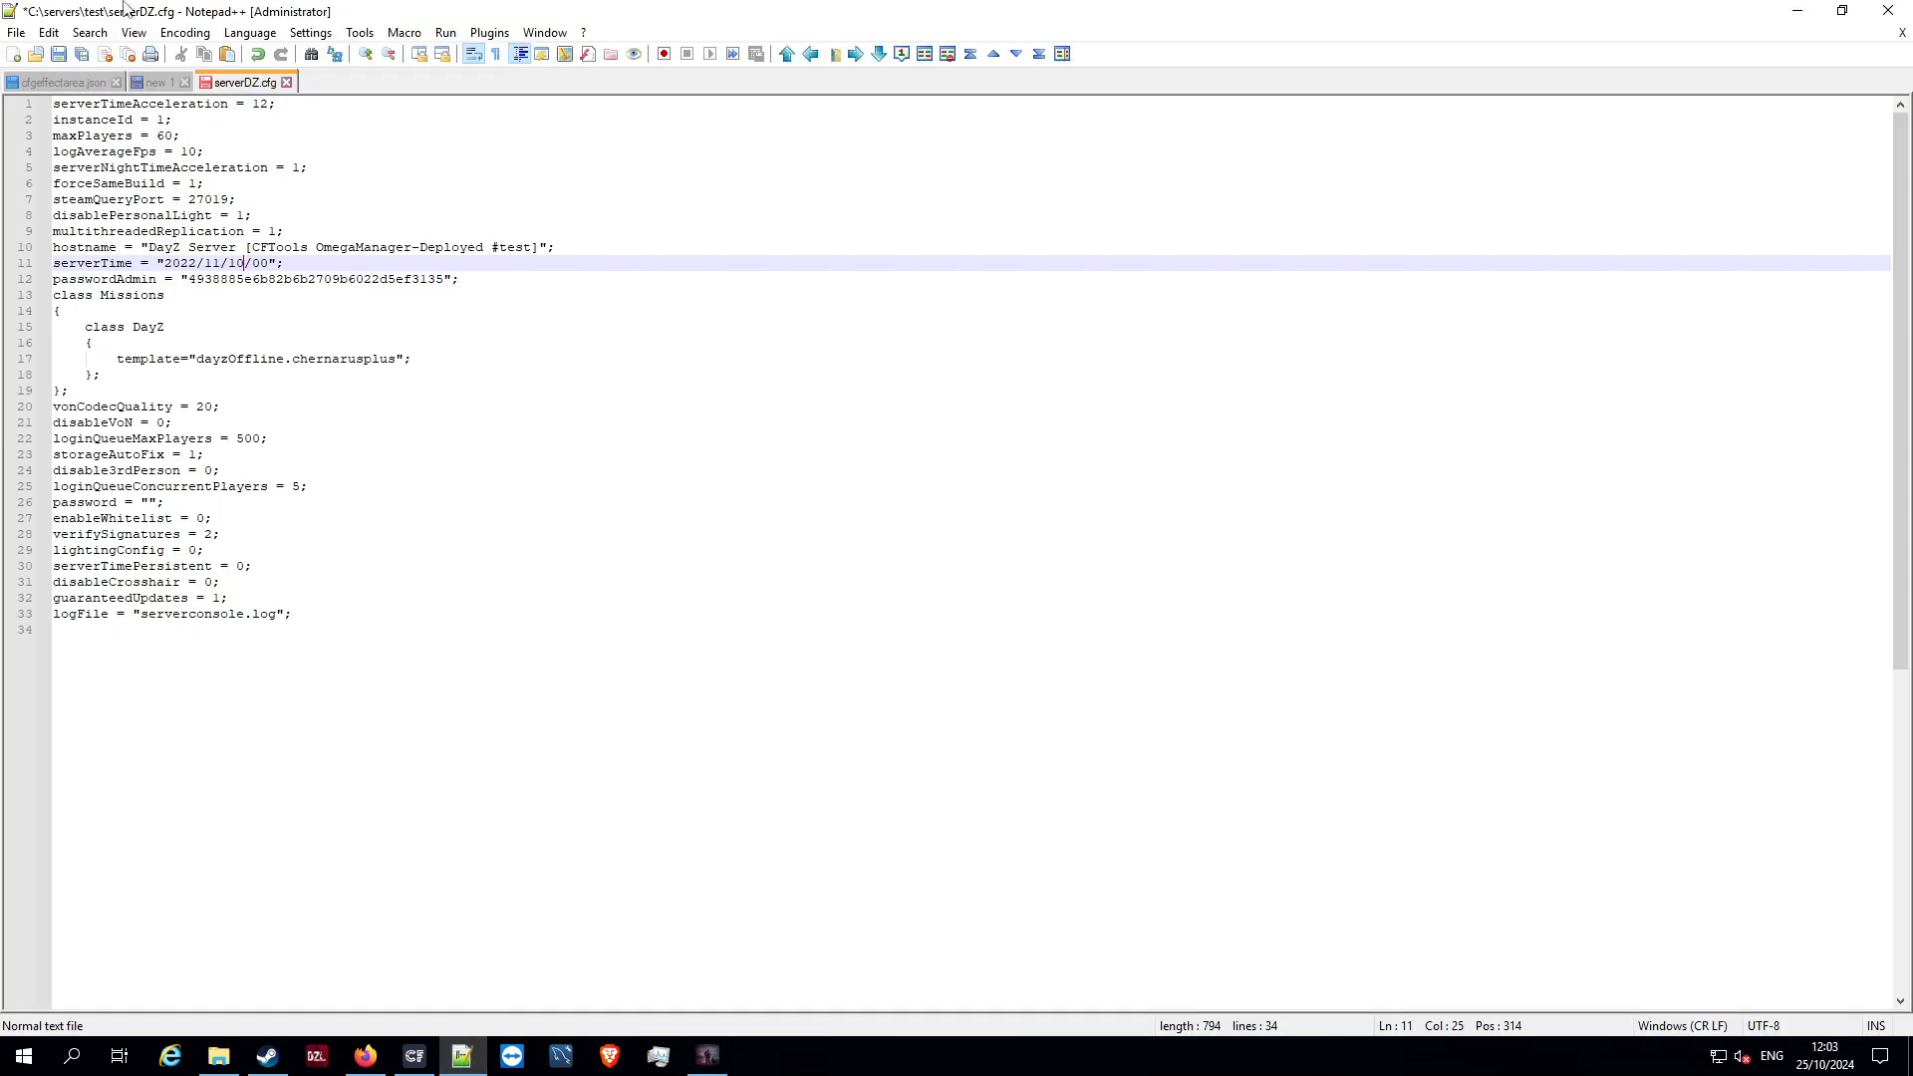
pyautogui.click(59, 55)
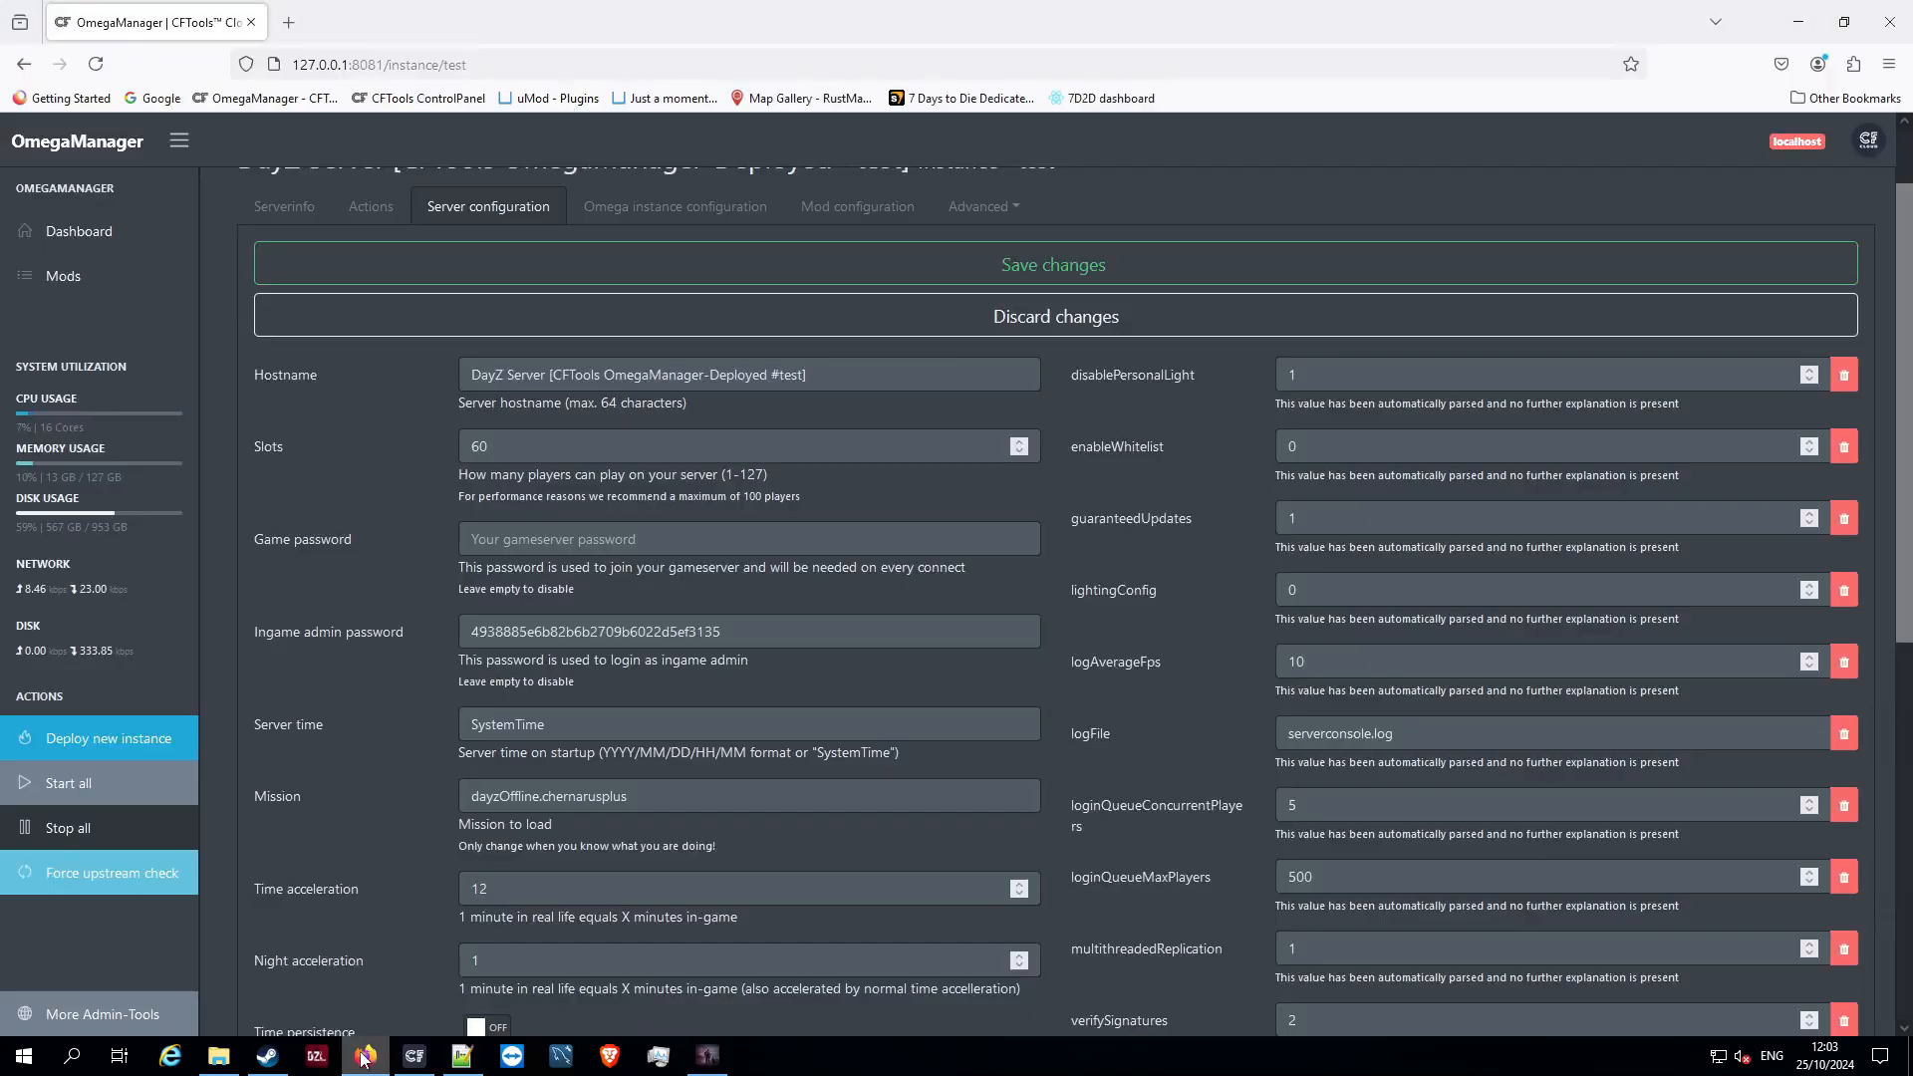
# Reload the #test instance's server configuration in OmegaManager, check its Server time value, and return to the dashboard
pyautogui.click(365, 1055)
pyautogui.scroll(1, 374, 247)
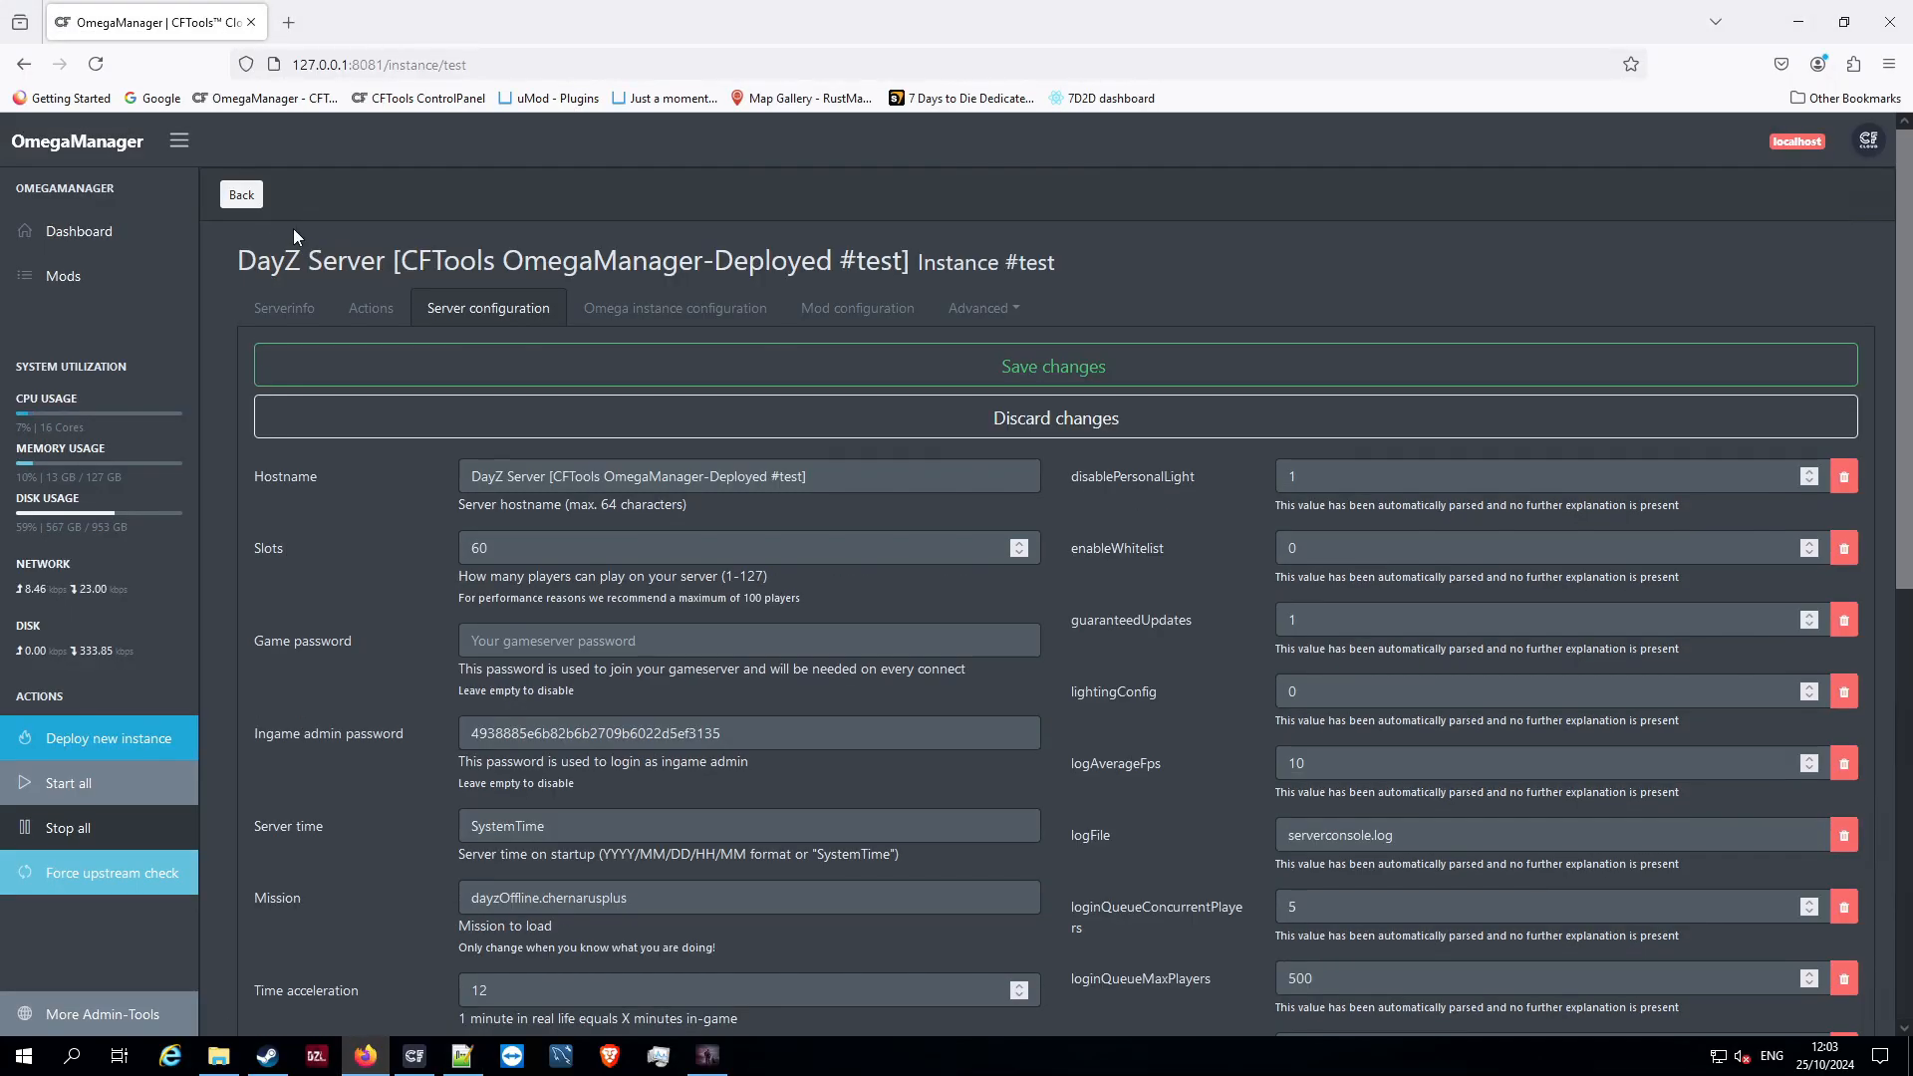
pyautogui.click(241, 193)
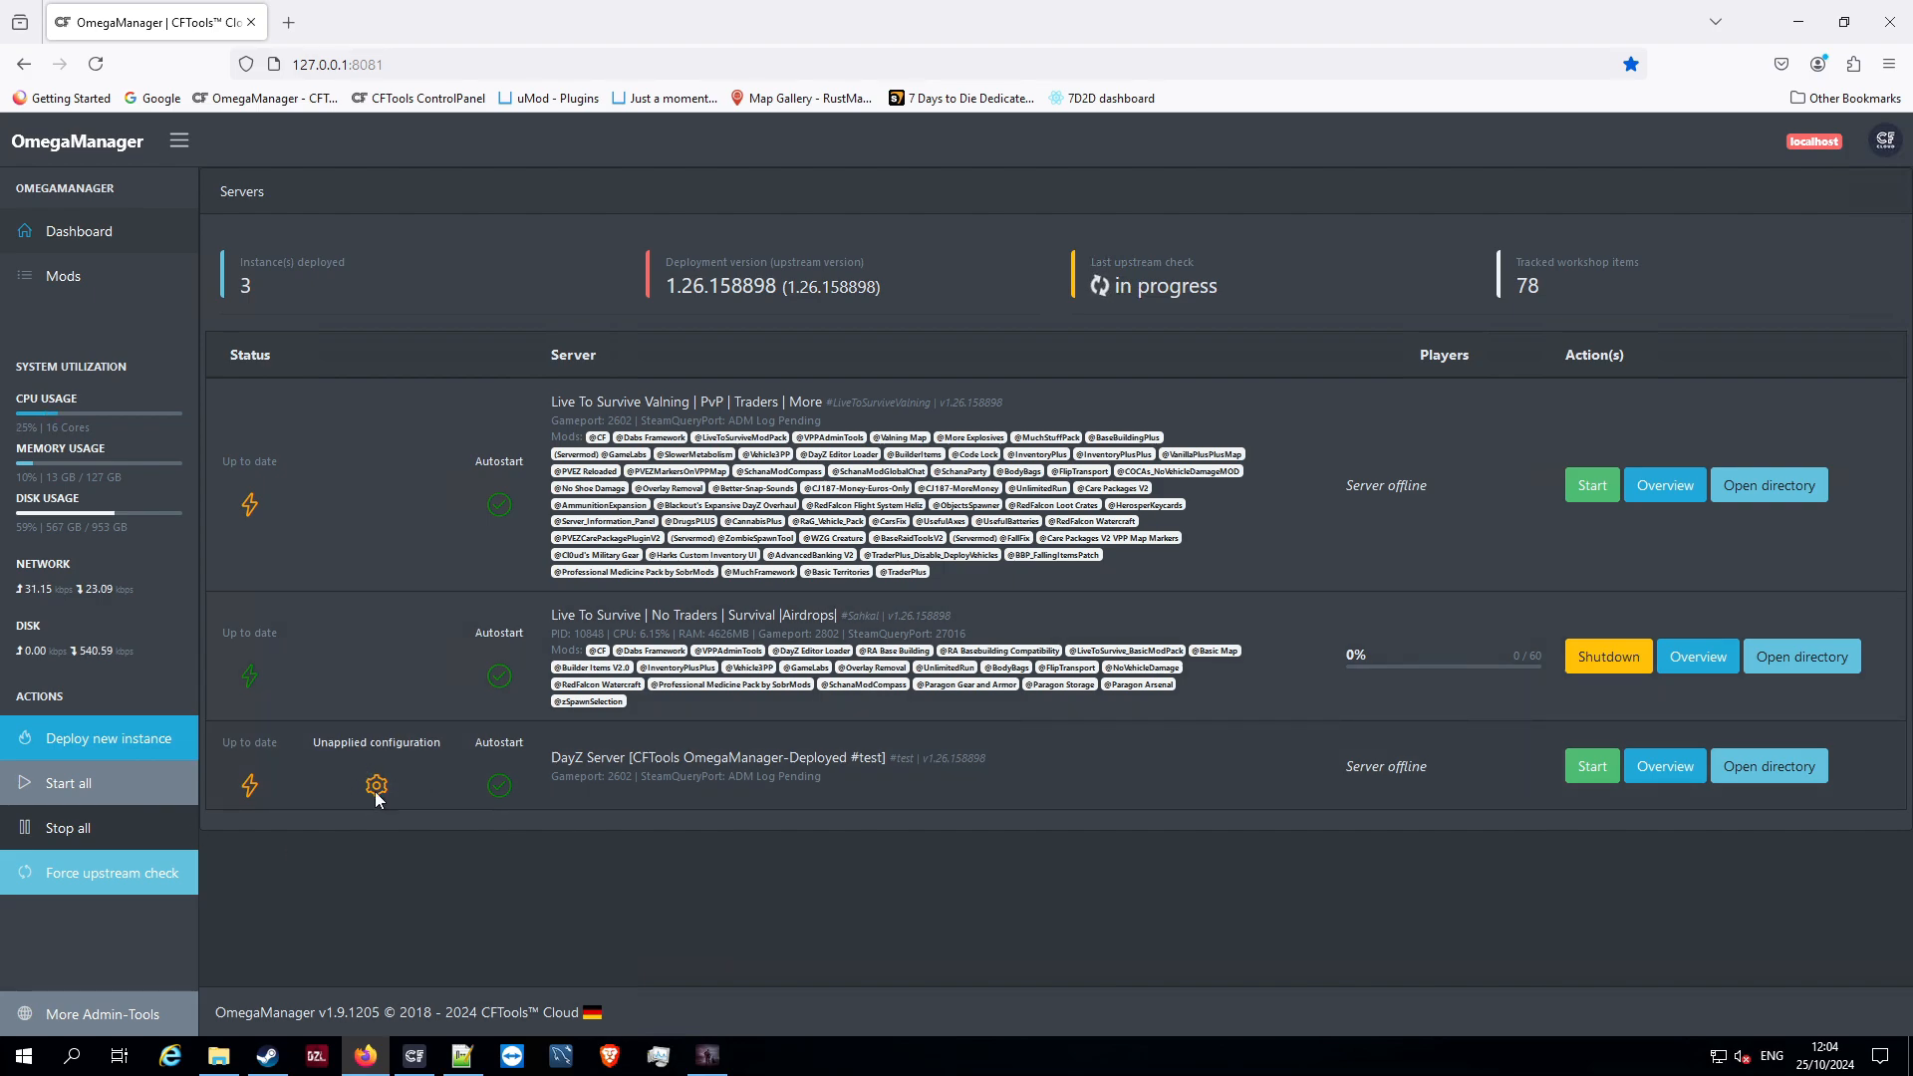
pyautogui.click(1660, 772)
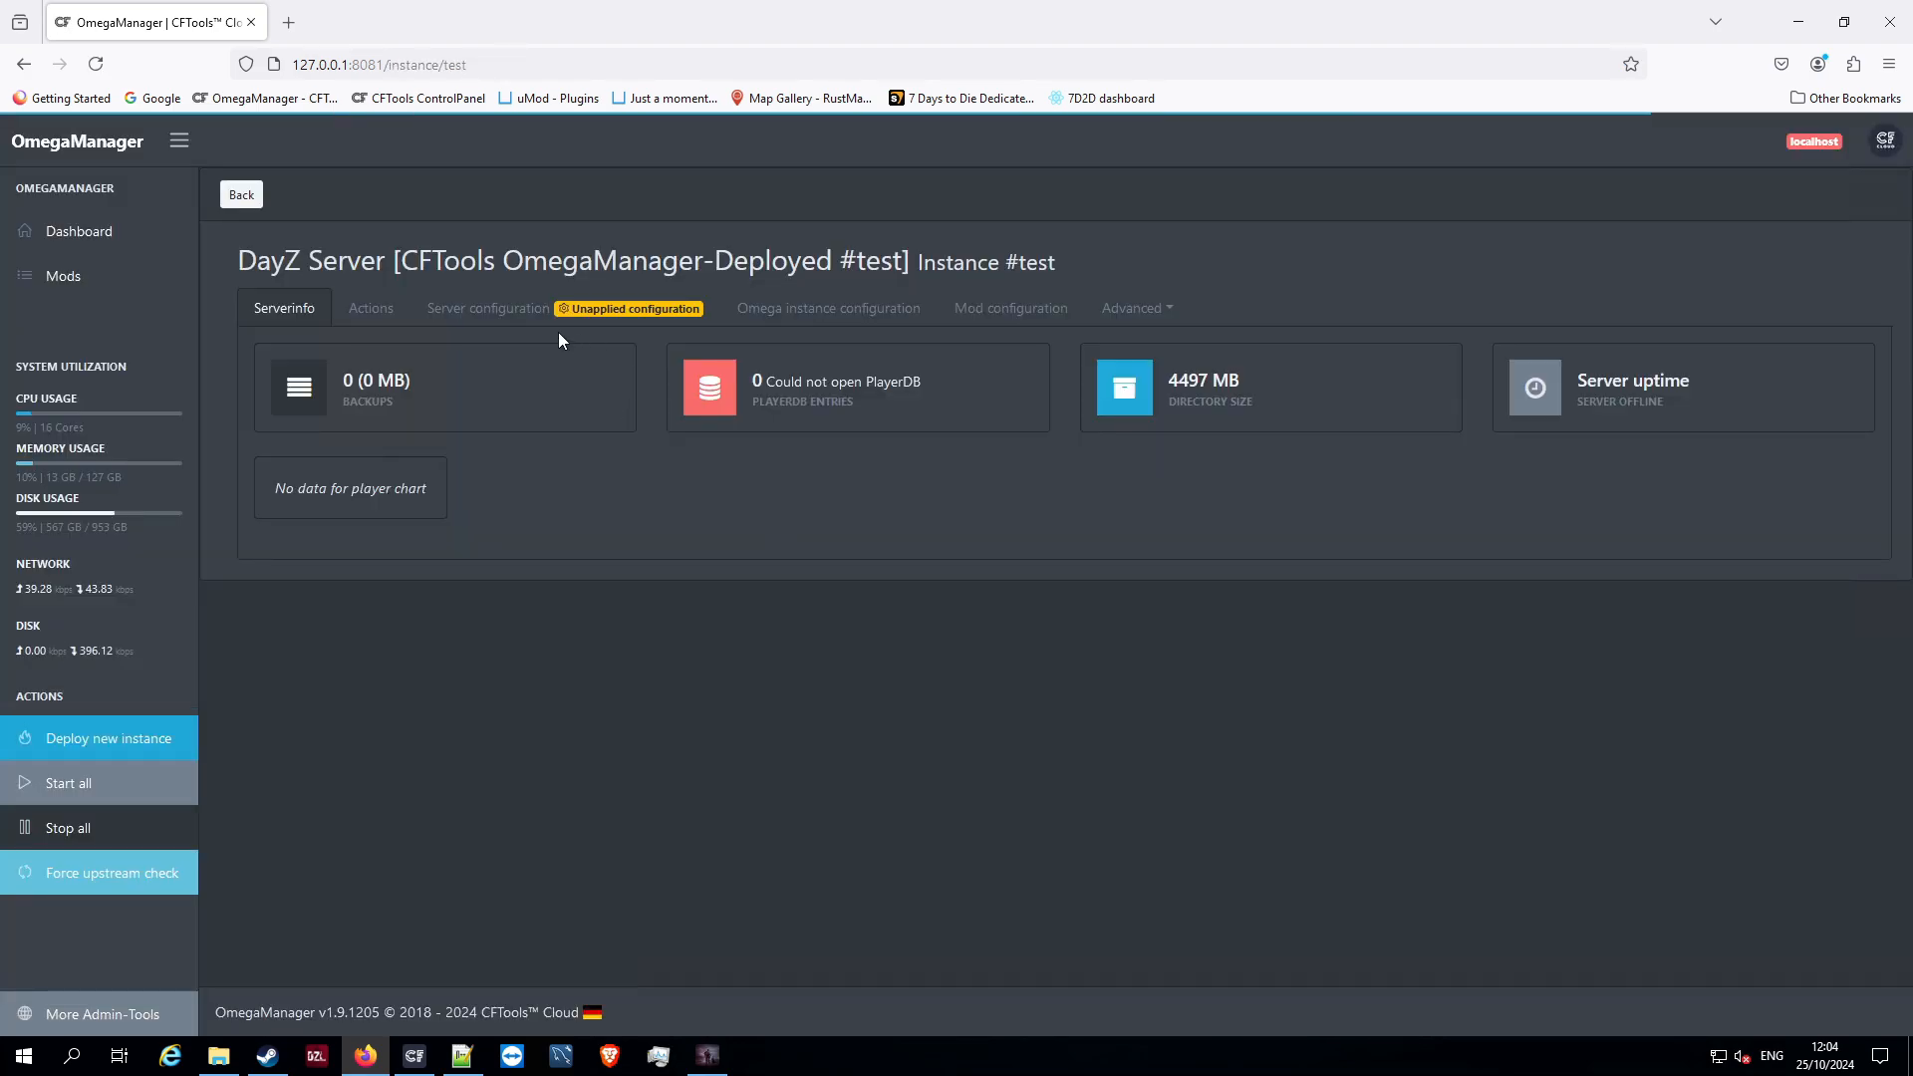
pyautogui.click(543, 317)
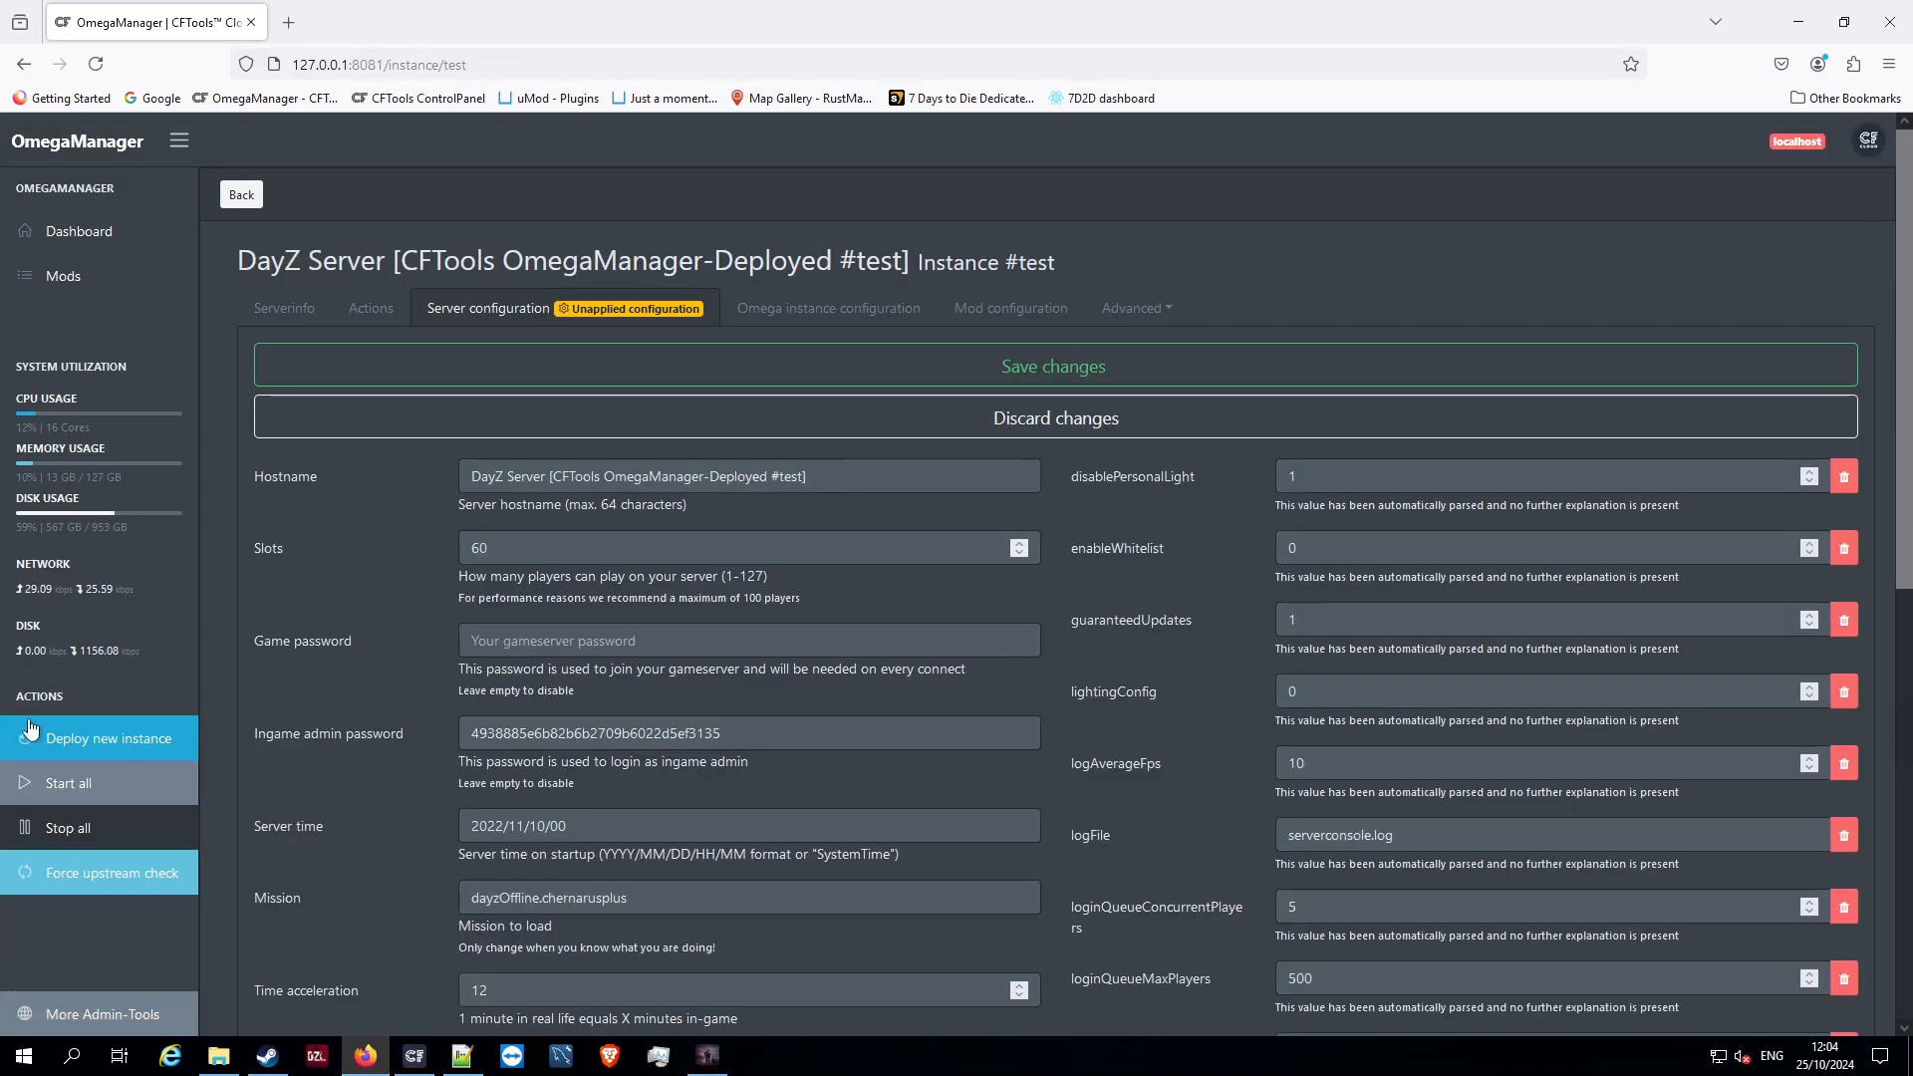
pyautogui.tripleClick(566, 827)
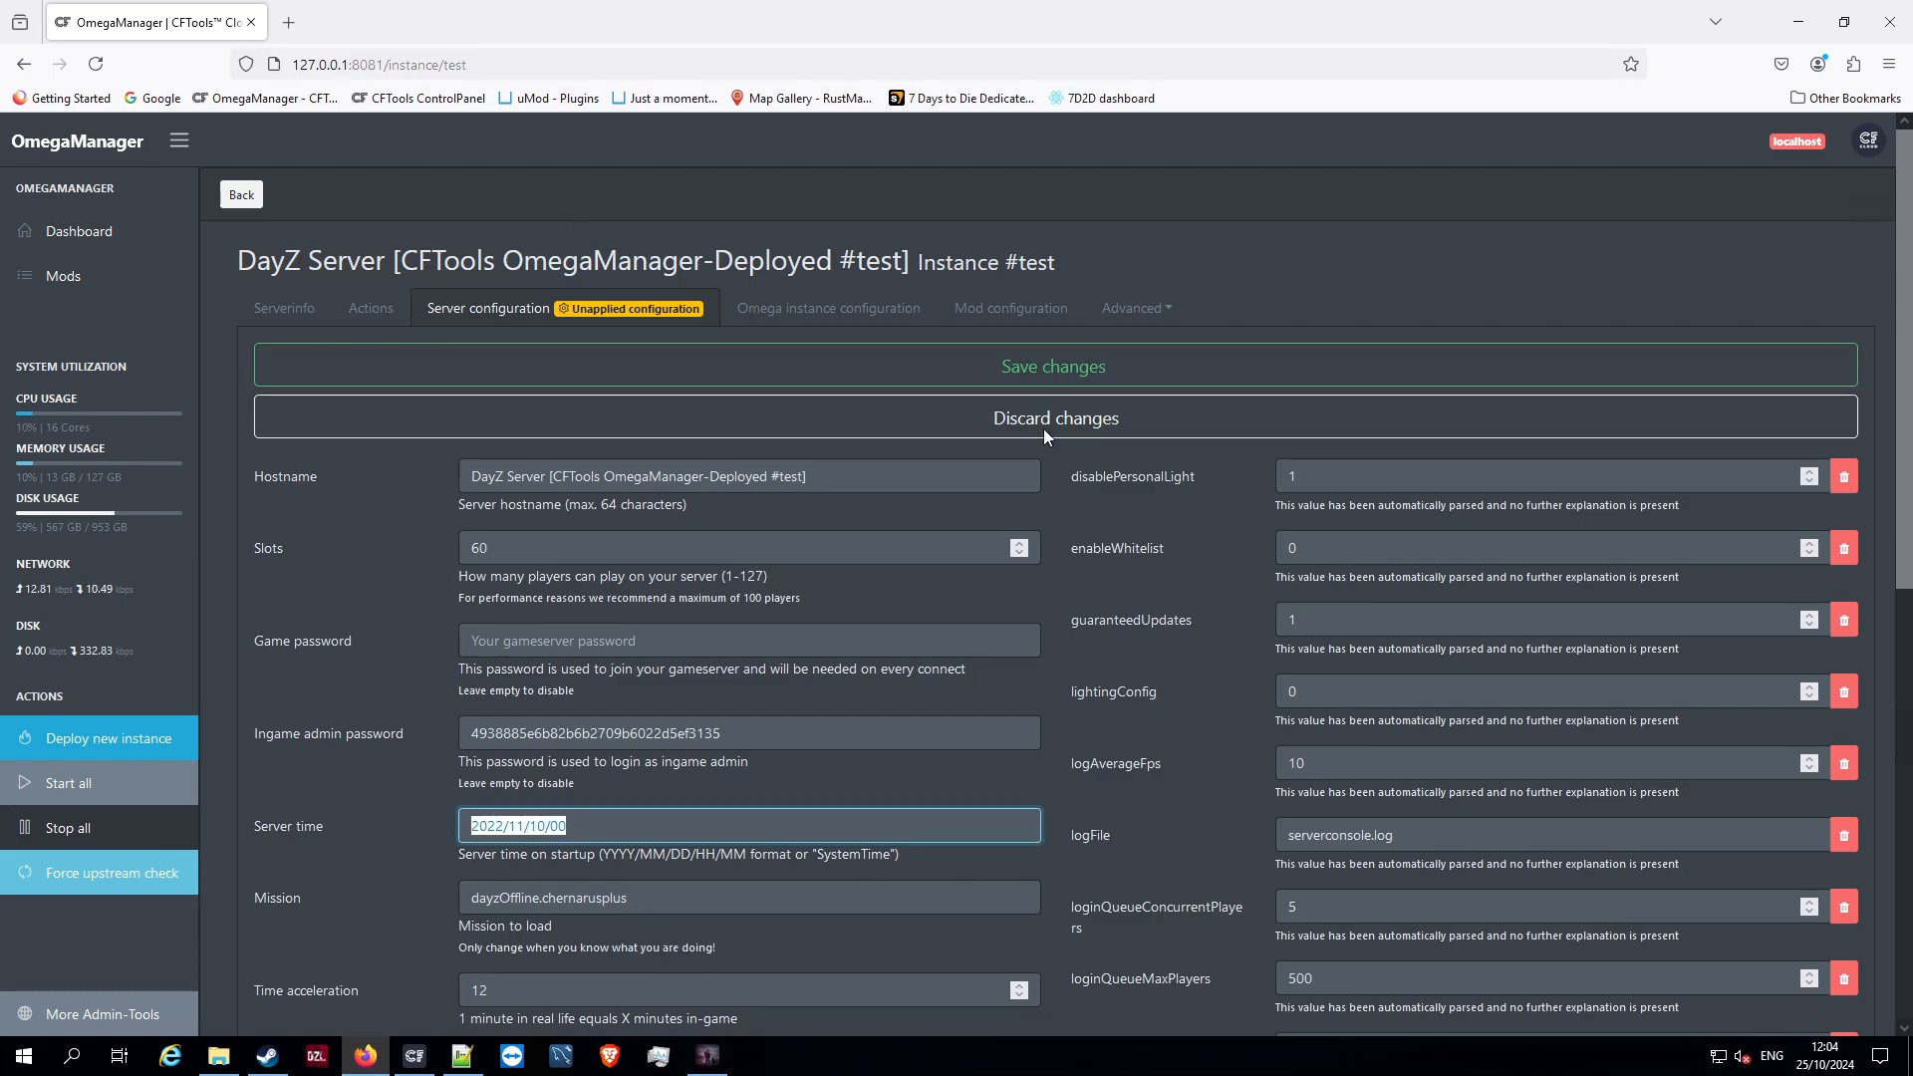
pyautogui.click(244, 196)
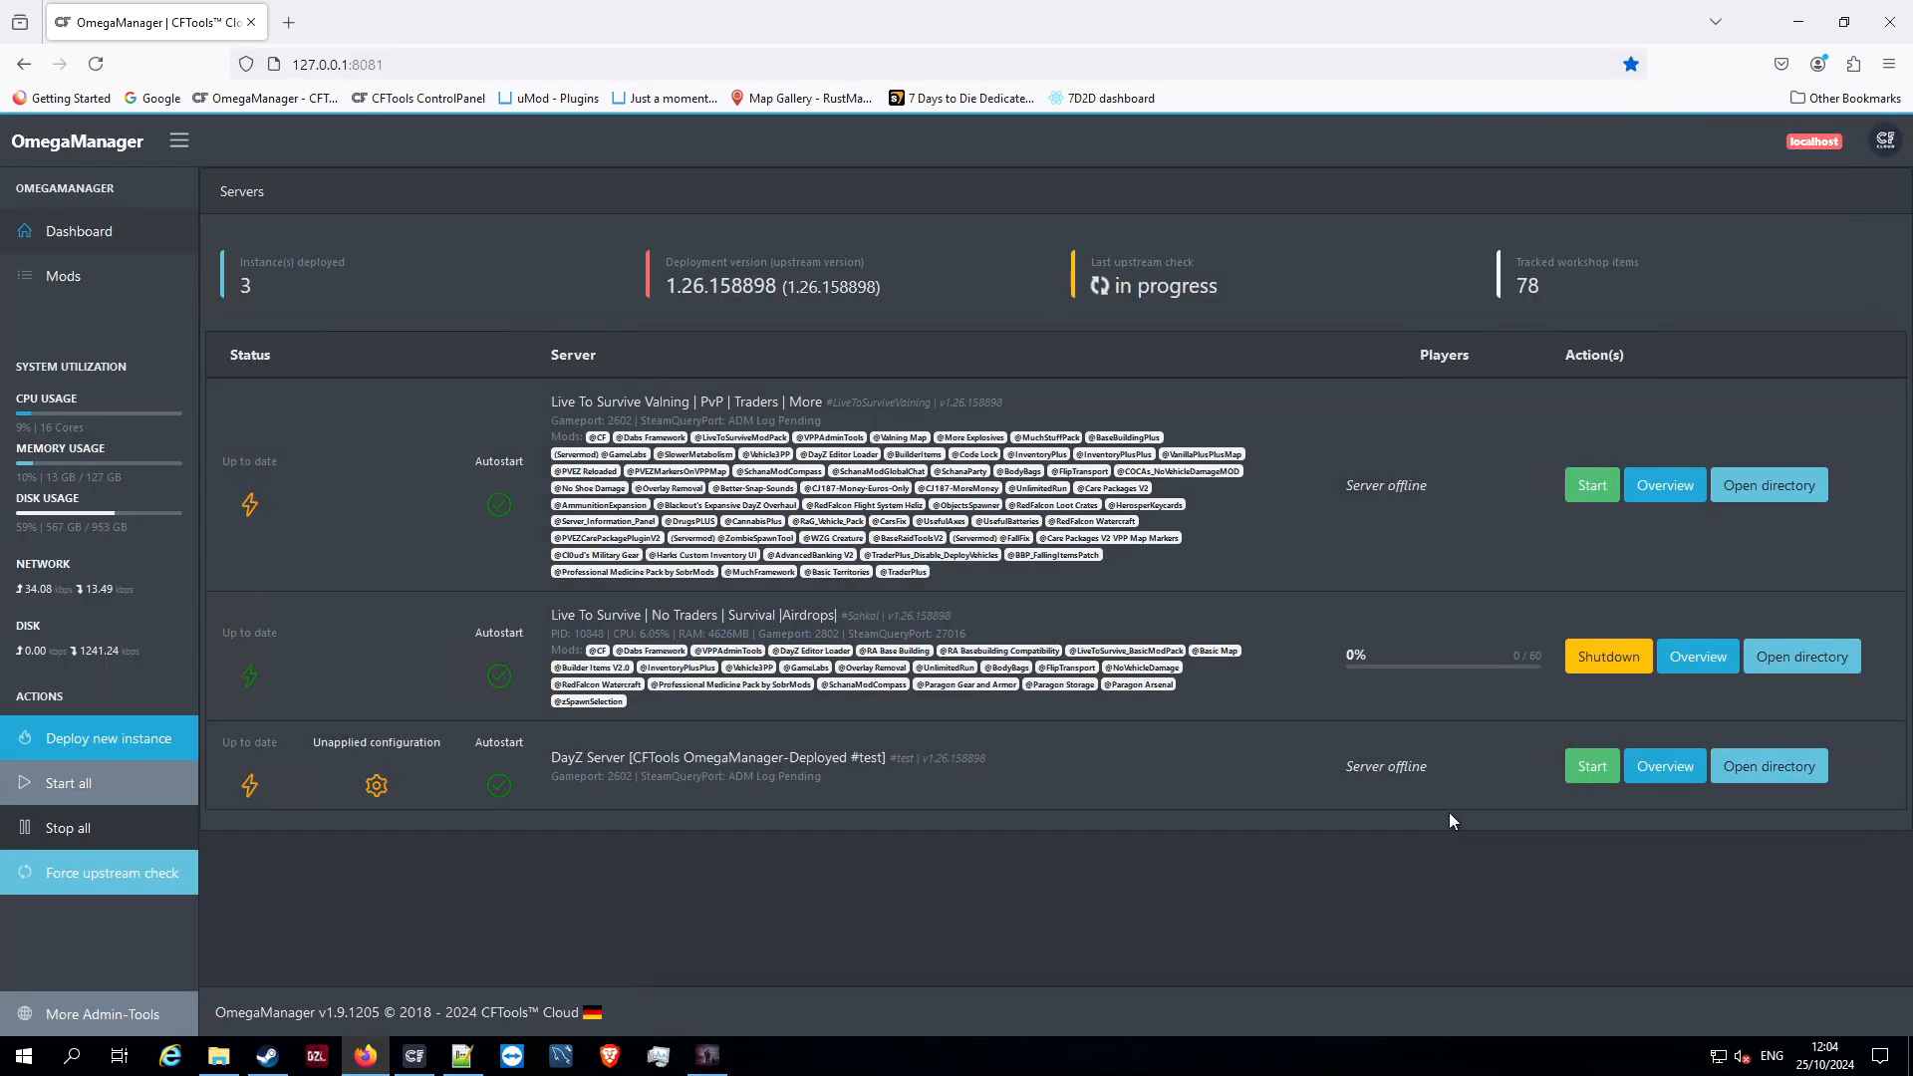
# Start the #test DayZ server and restart it once it is running
pyautogui.click(1581, 775)
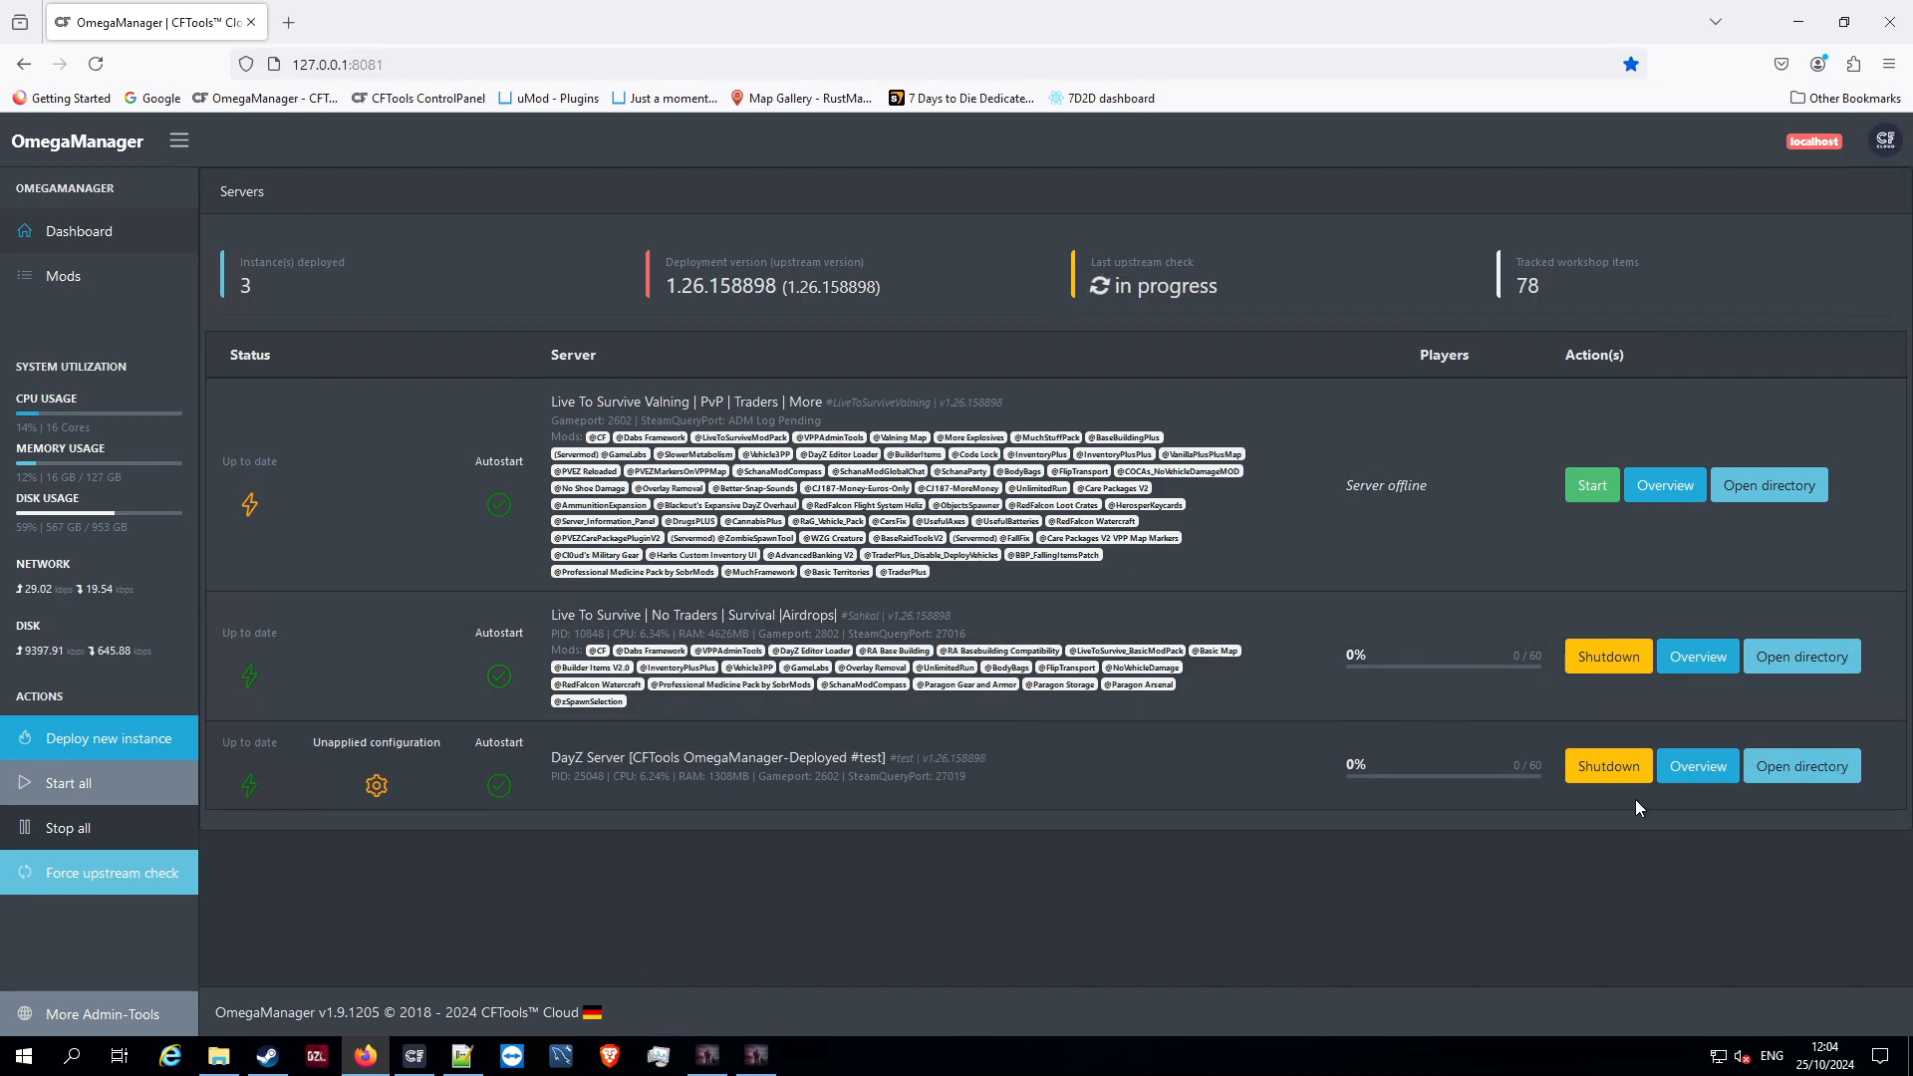
pyautogui.click(1599, 776)
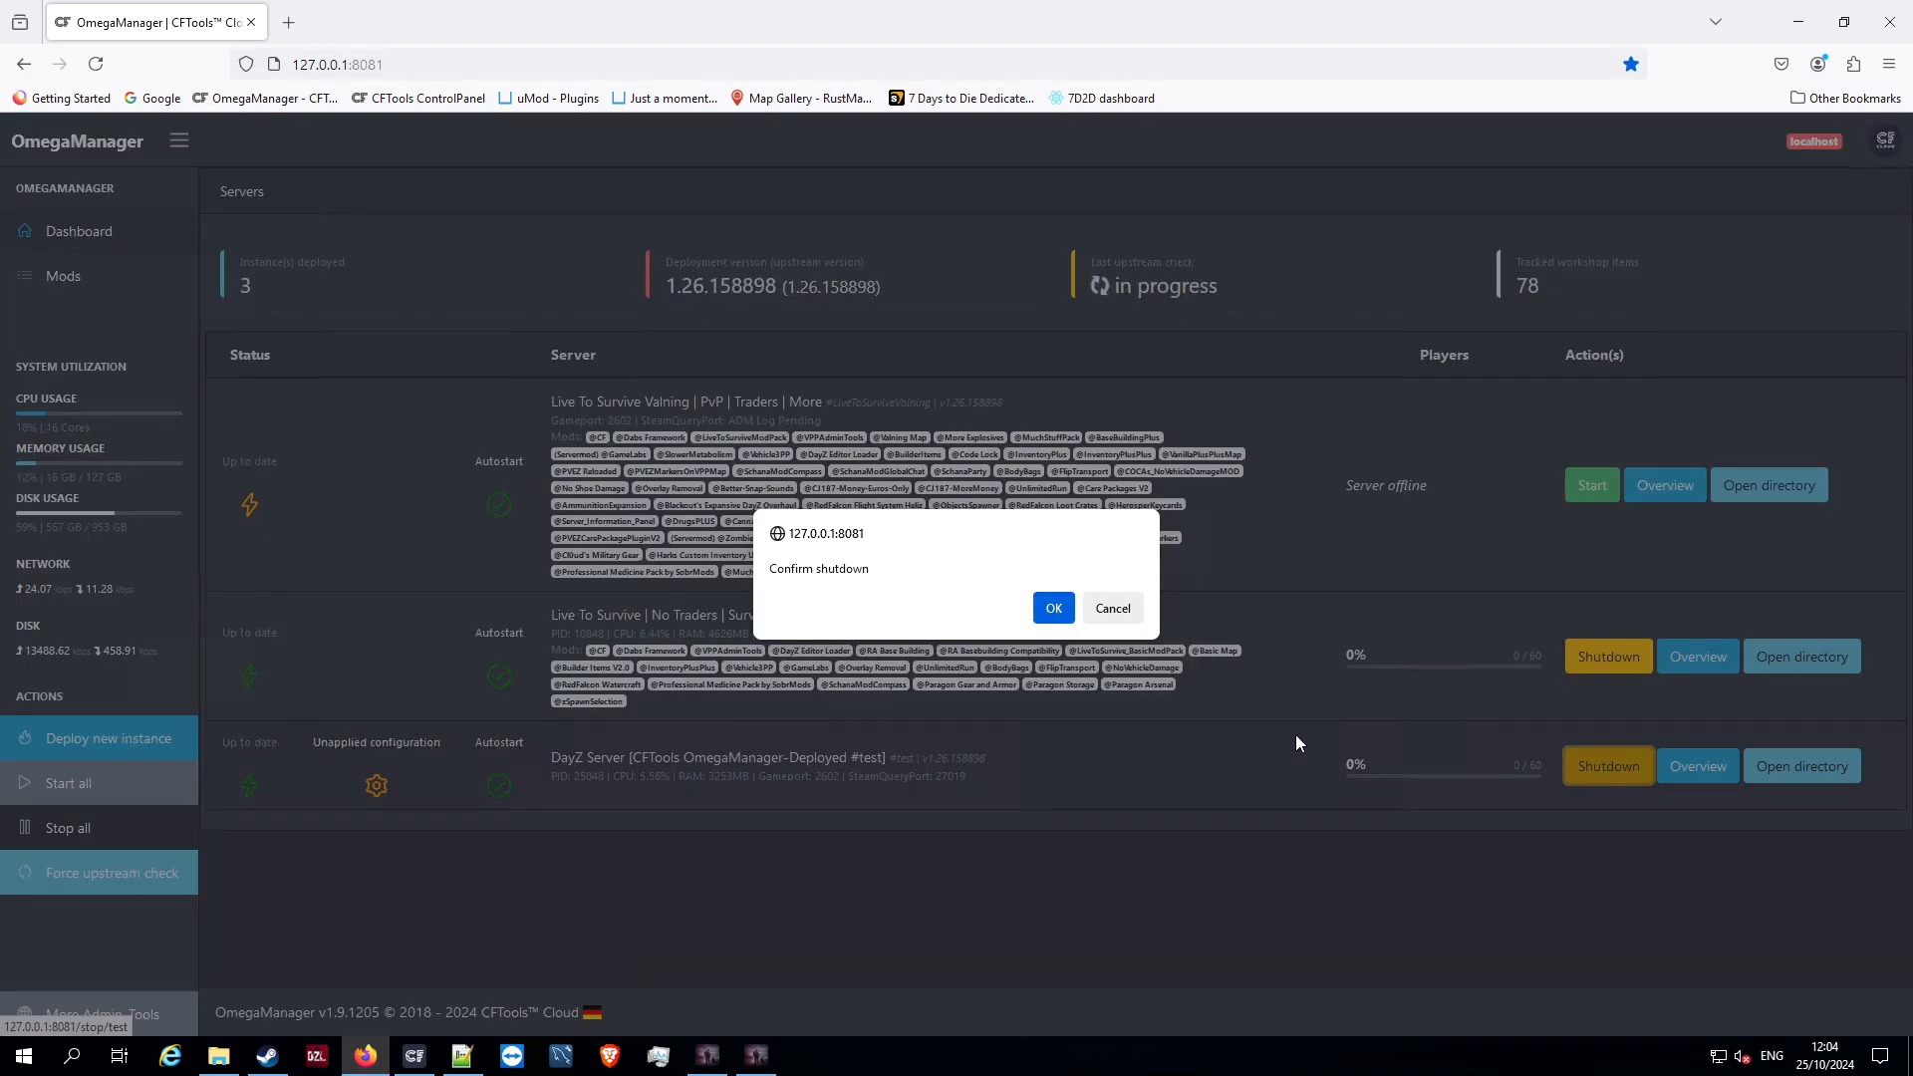
pyautogui.click(1042, 598)
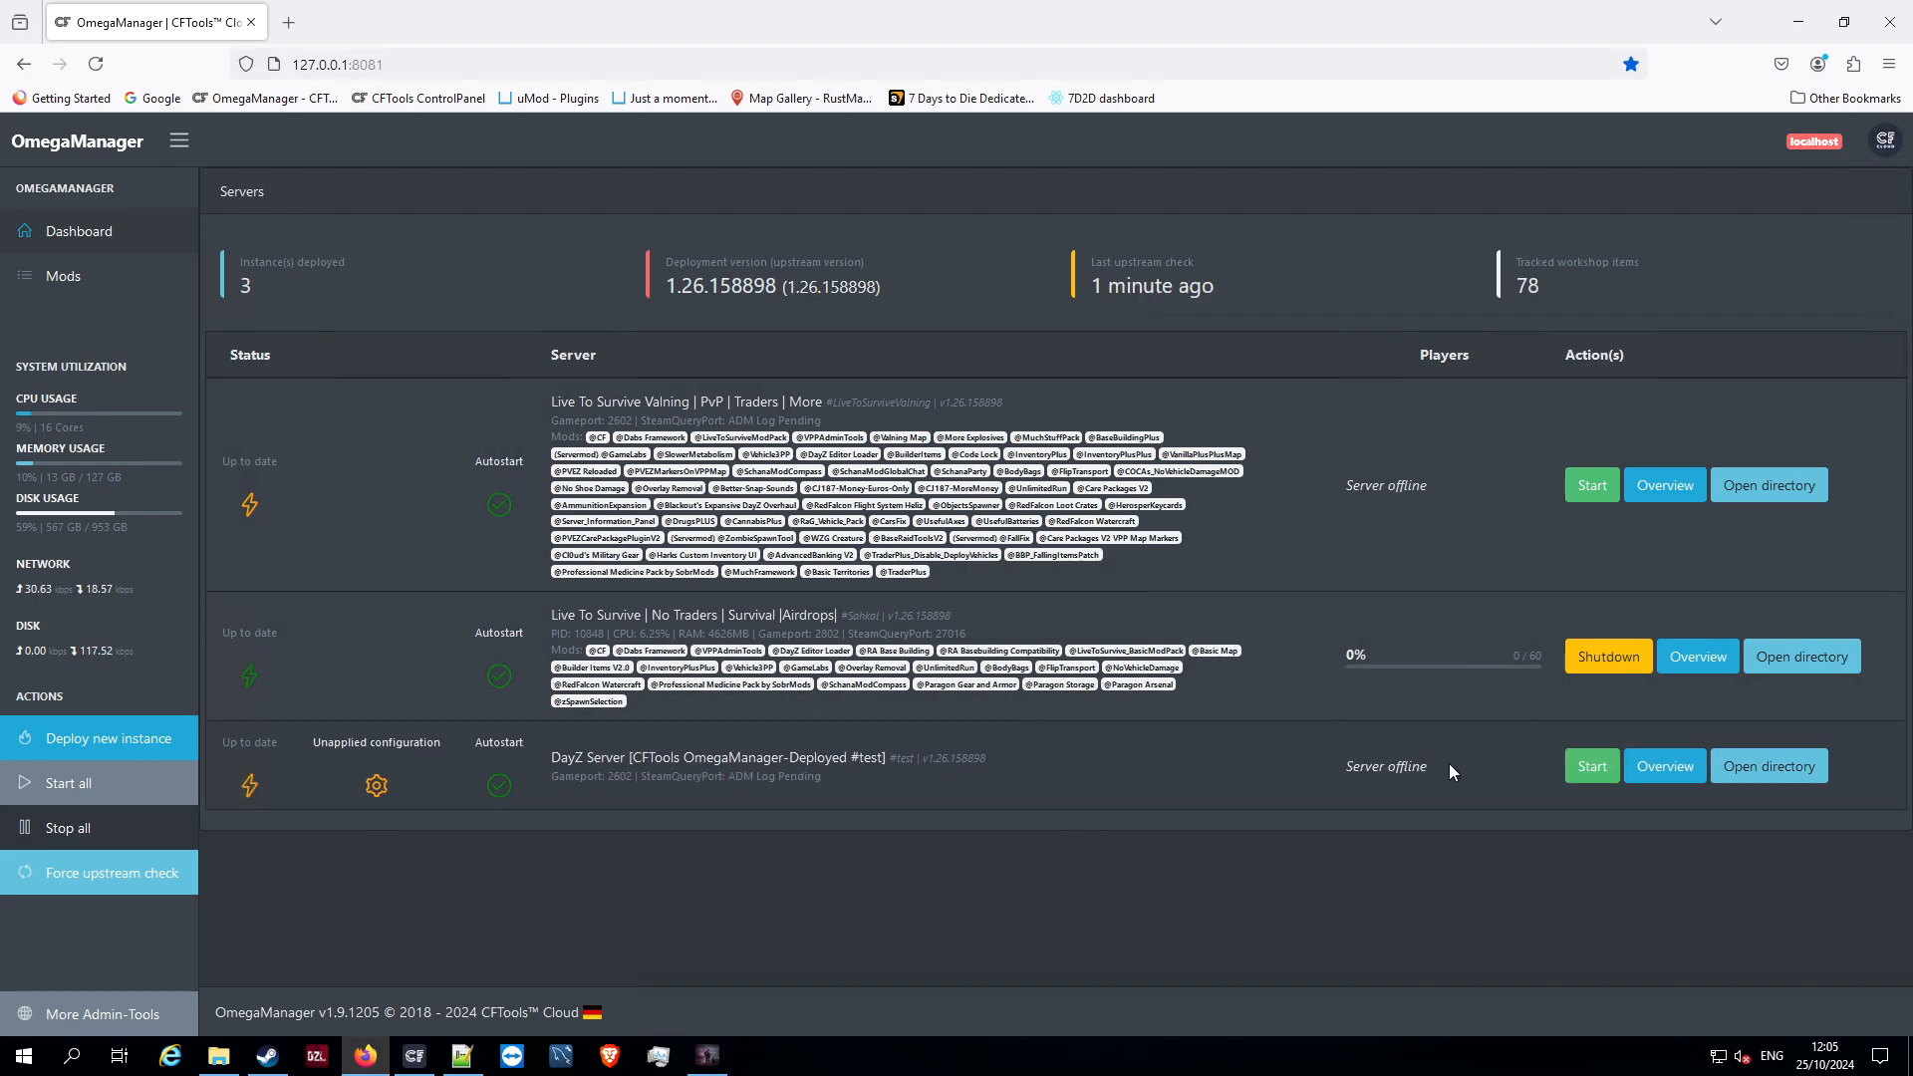
pyautogui.click(1586, 765)
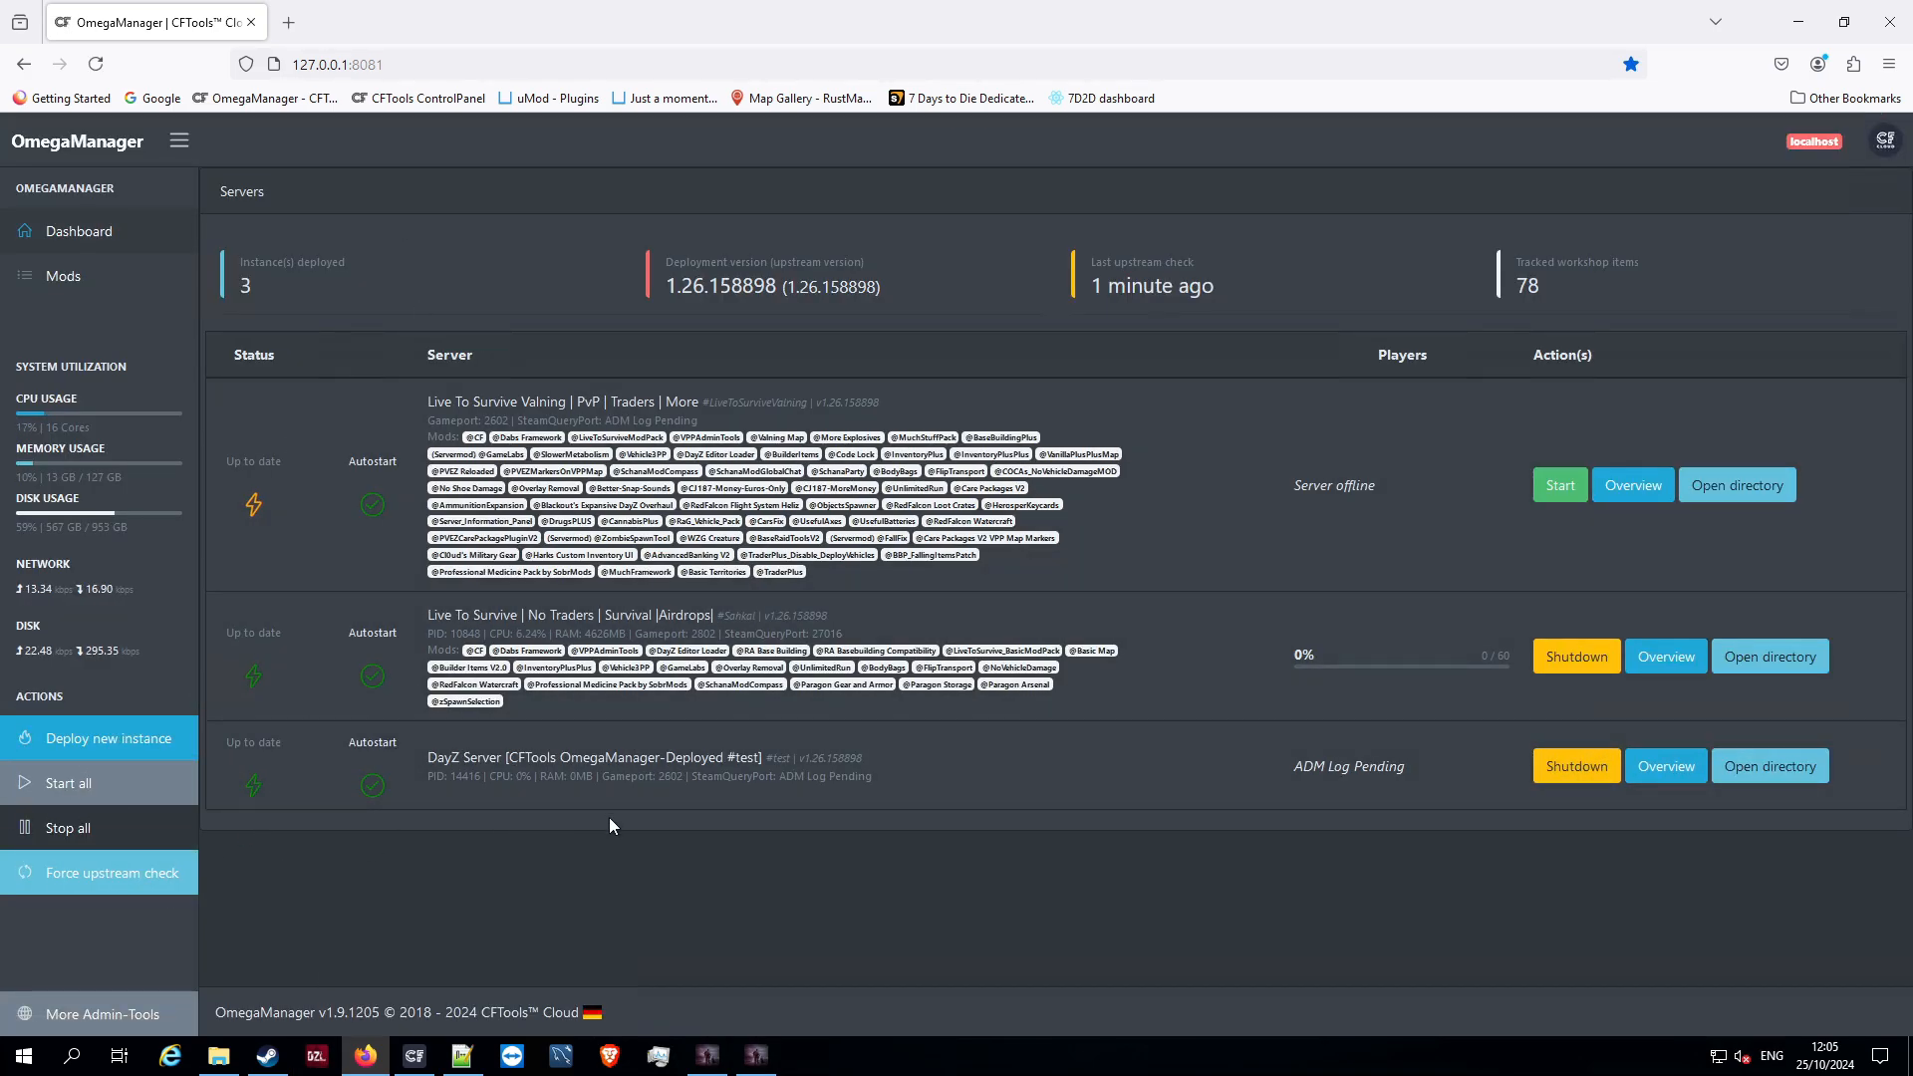
# Open the running #test instance's server configuration and review the listed settings
pyautogui.click(1647, 762)
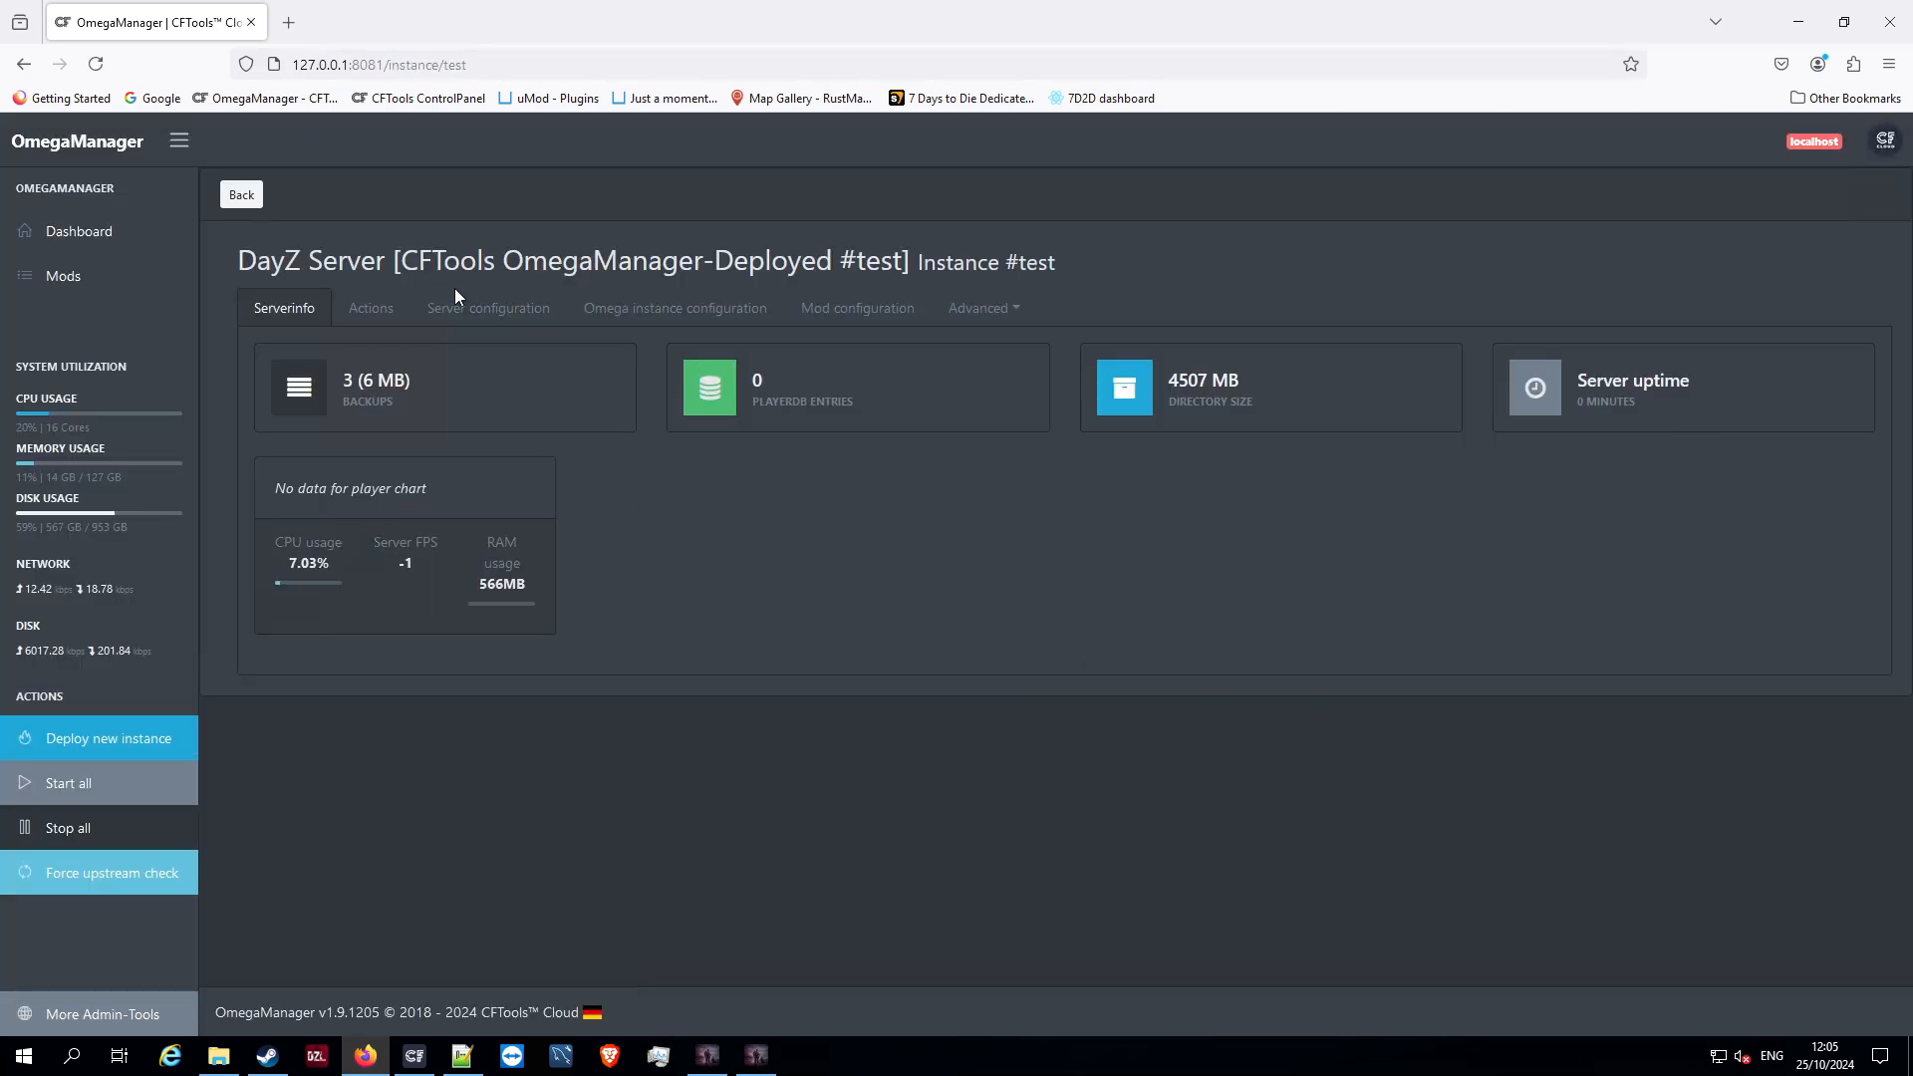
pyautogui.click(508, 325)
pyautogui.scroll(-3, 662, 702)
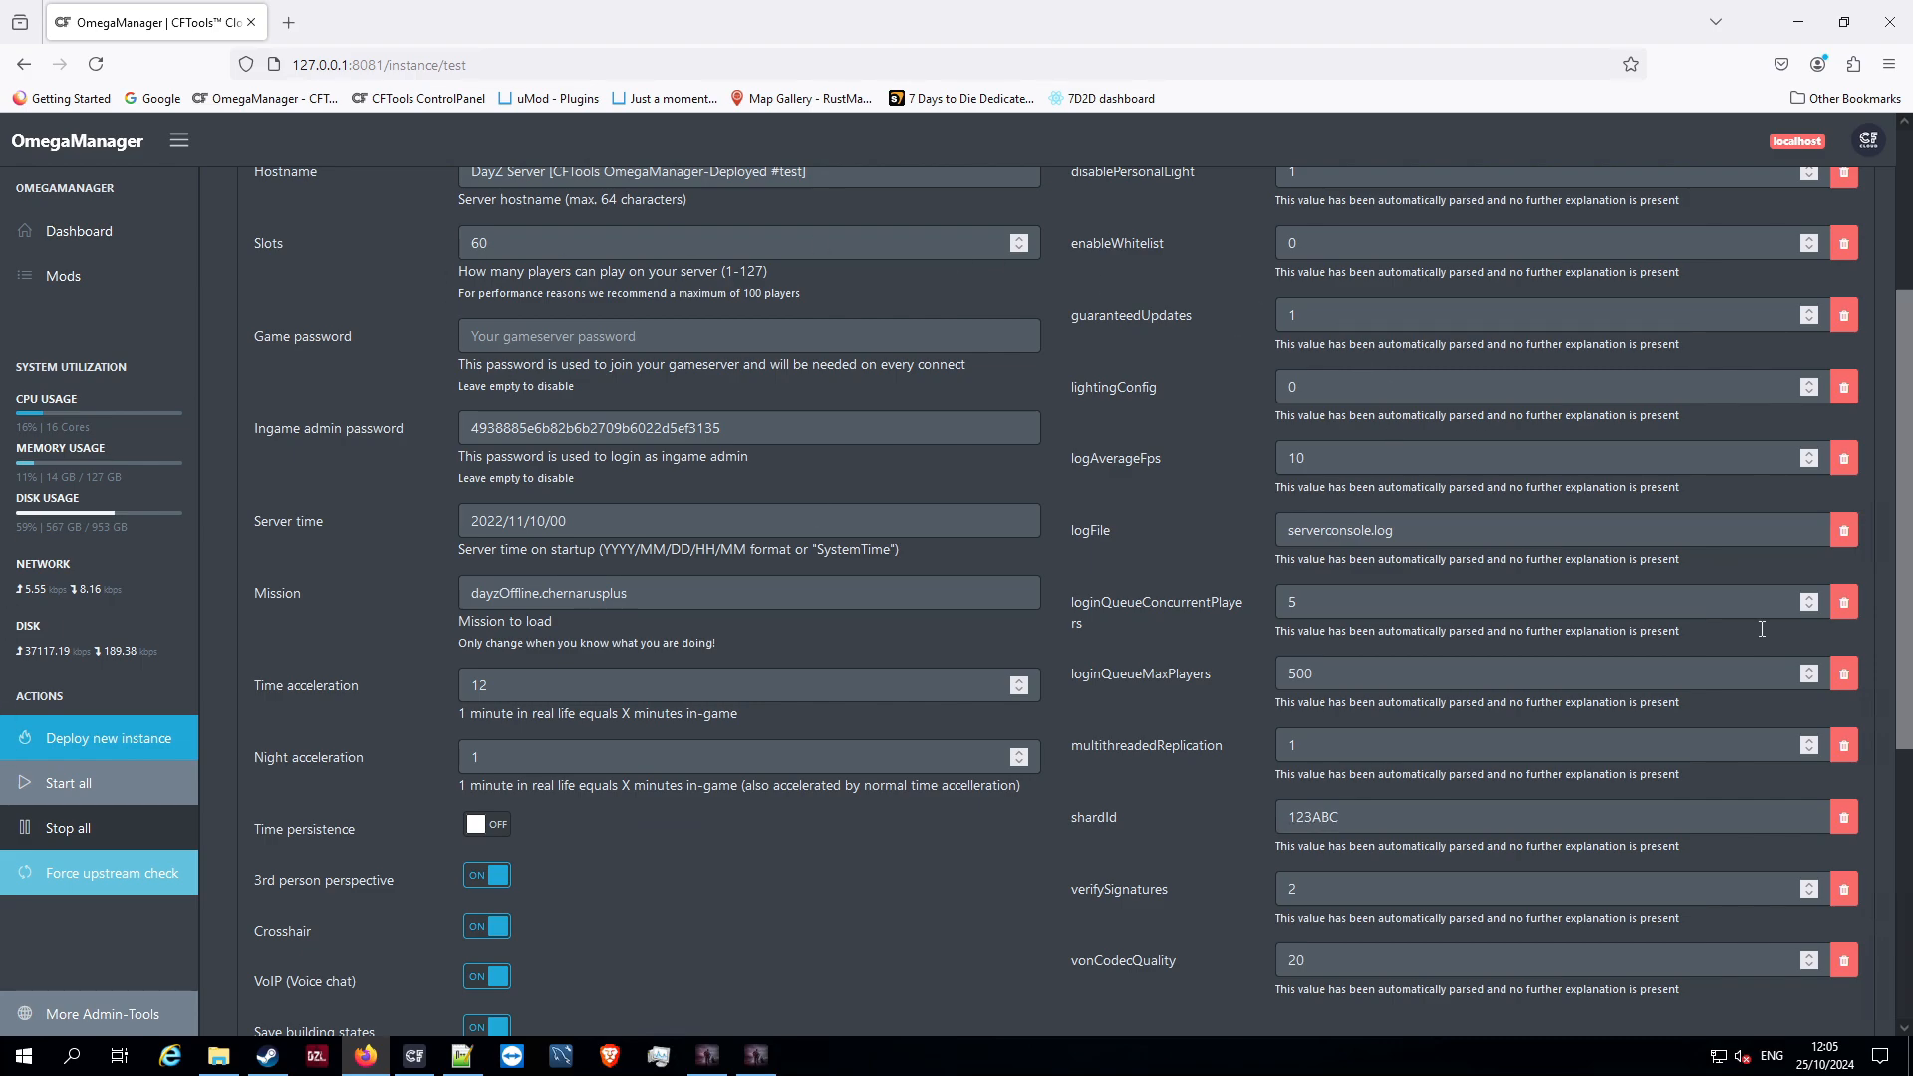
pyautogui.scroll(3, 1528, 649)
pyautogui.scroll(-1, 727, 493)
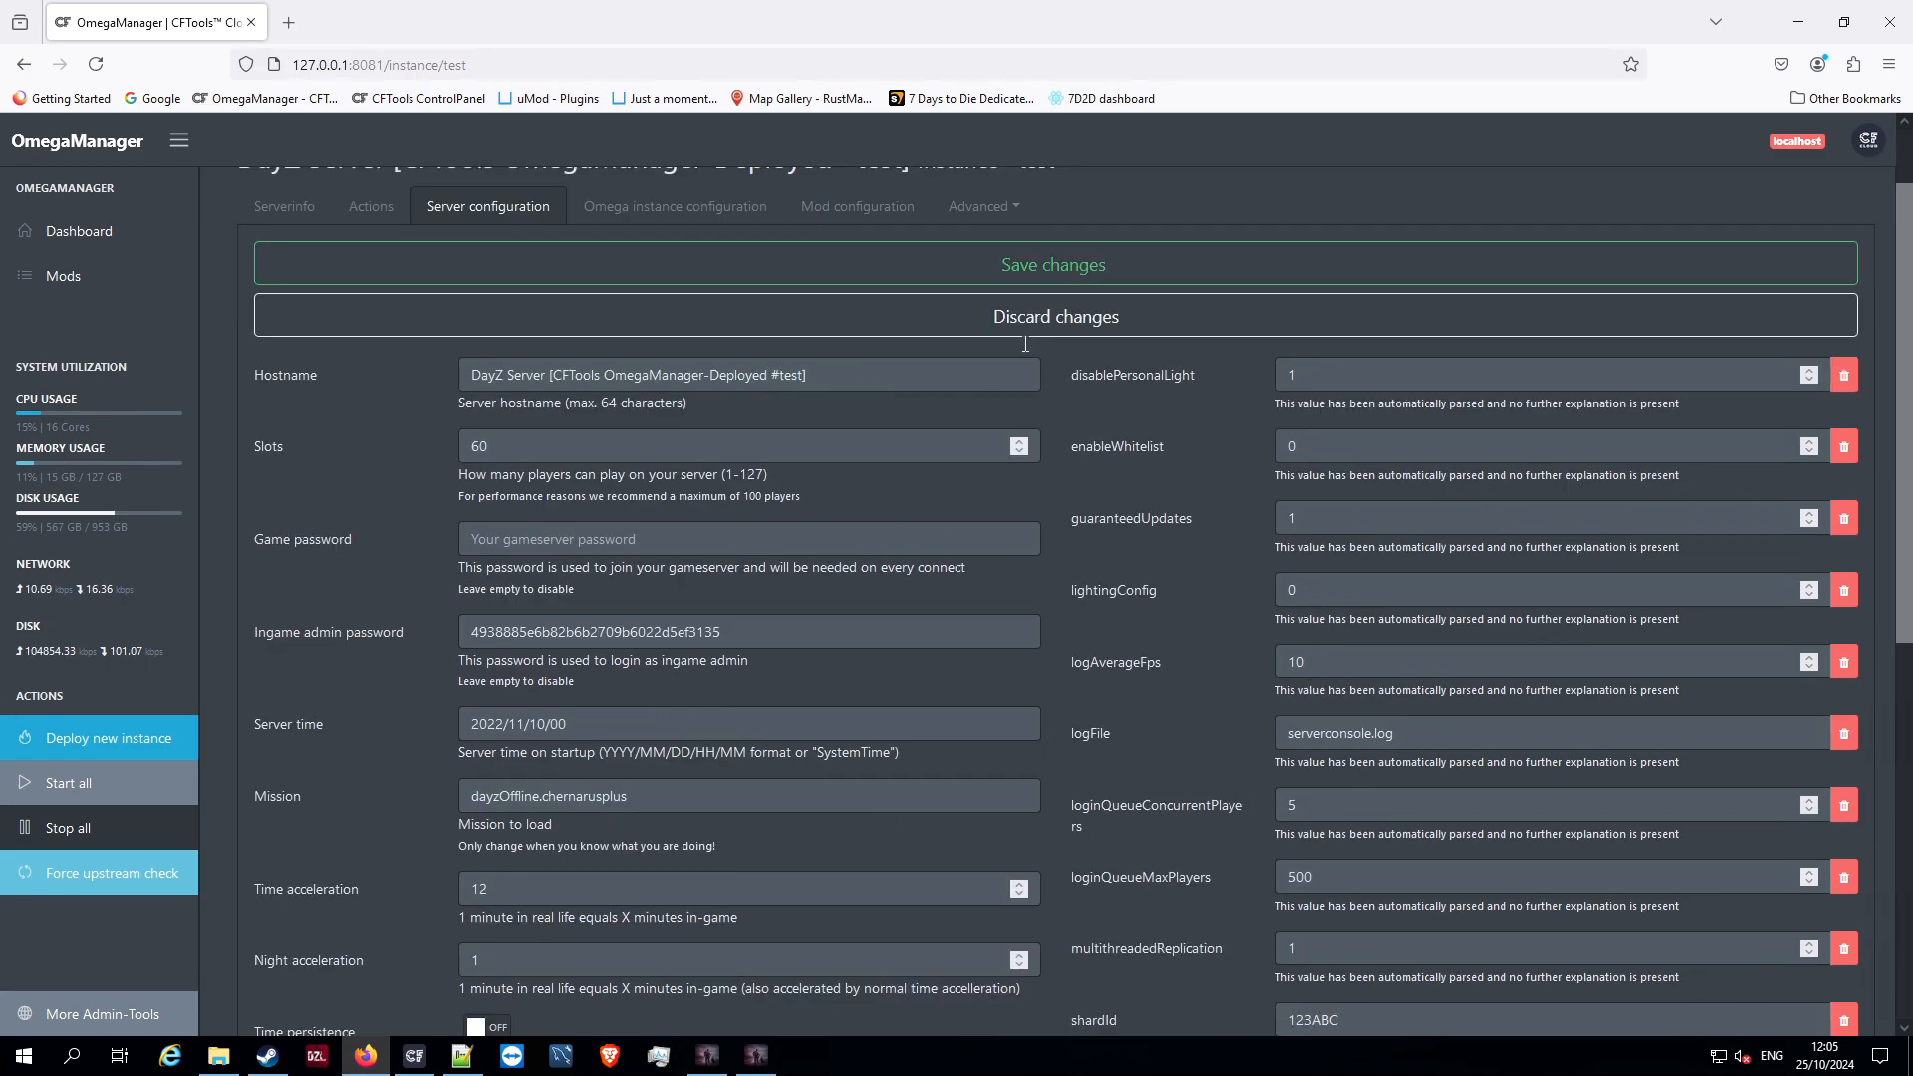
pyautogui.scroll(1, 862, 551)
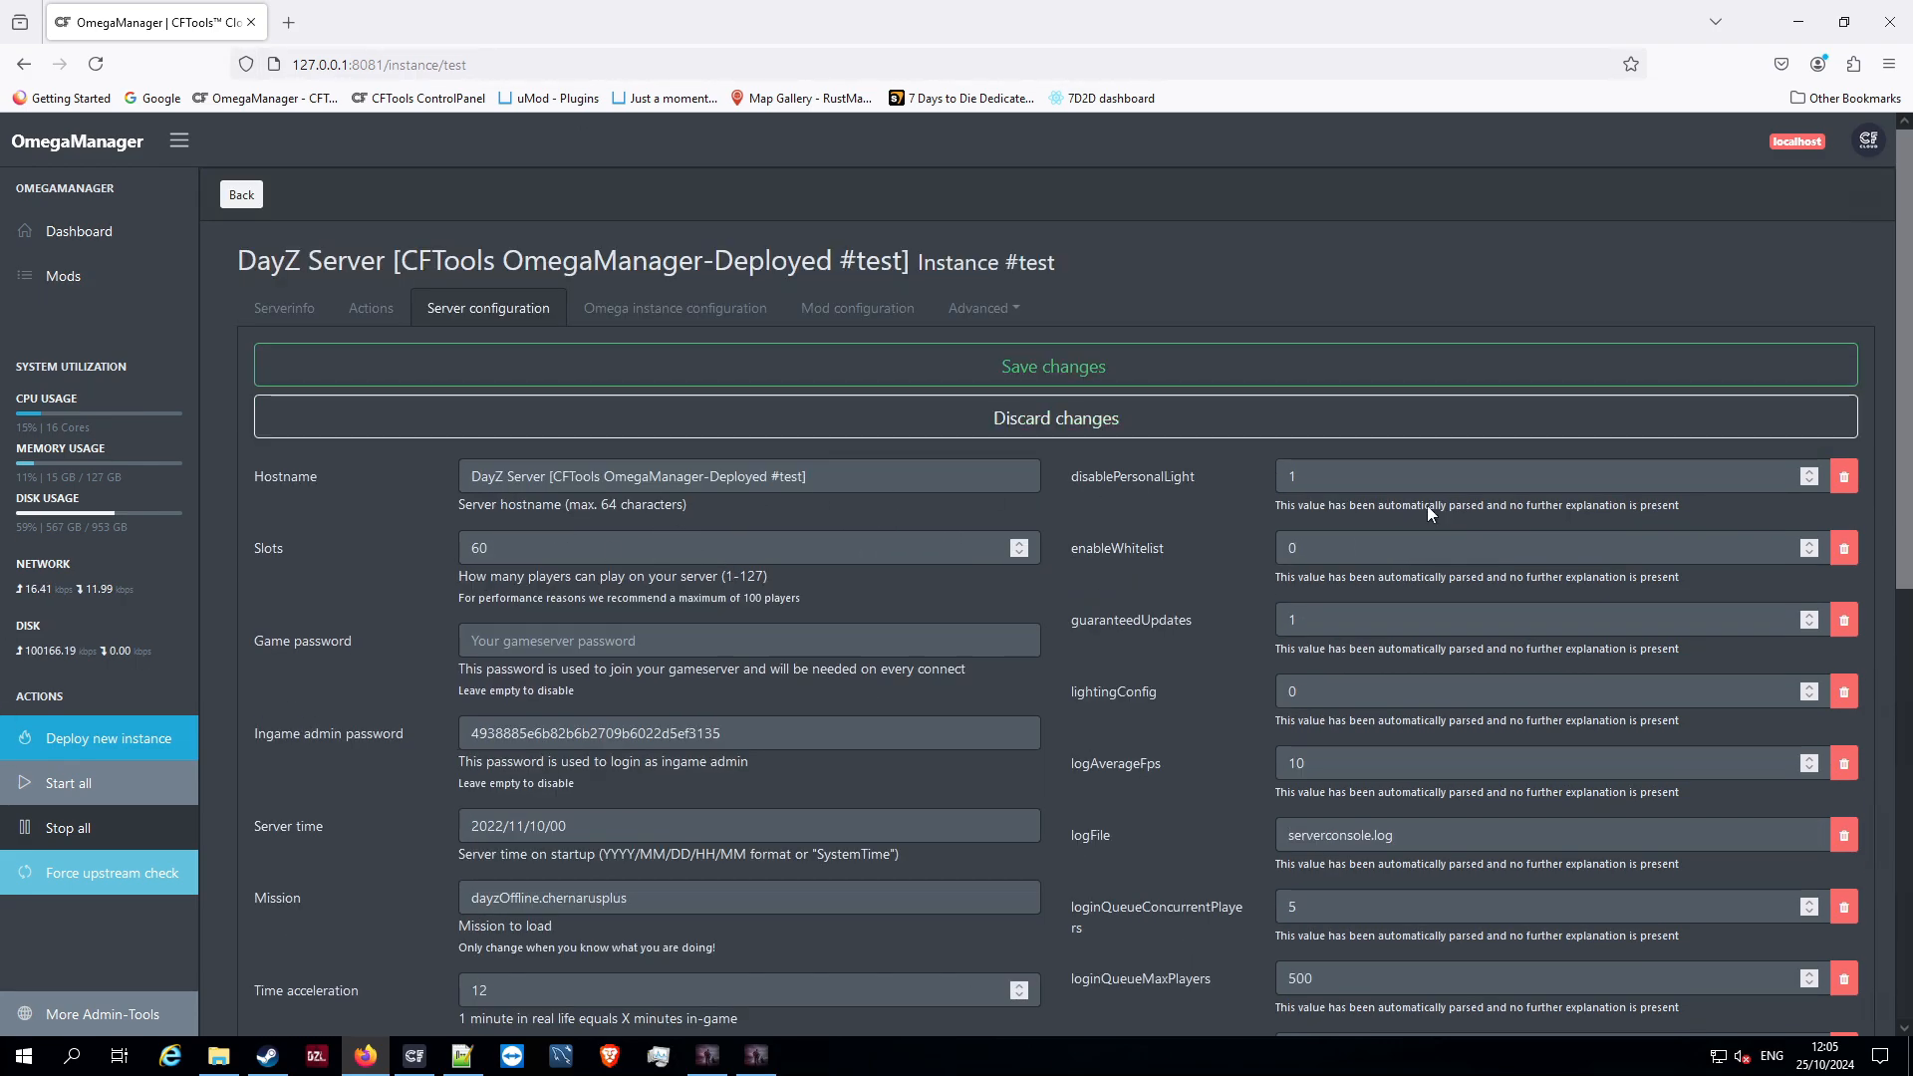
pyautogui.scroll(-2, 836, 299)
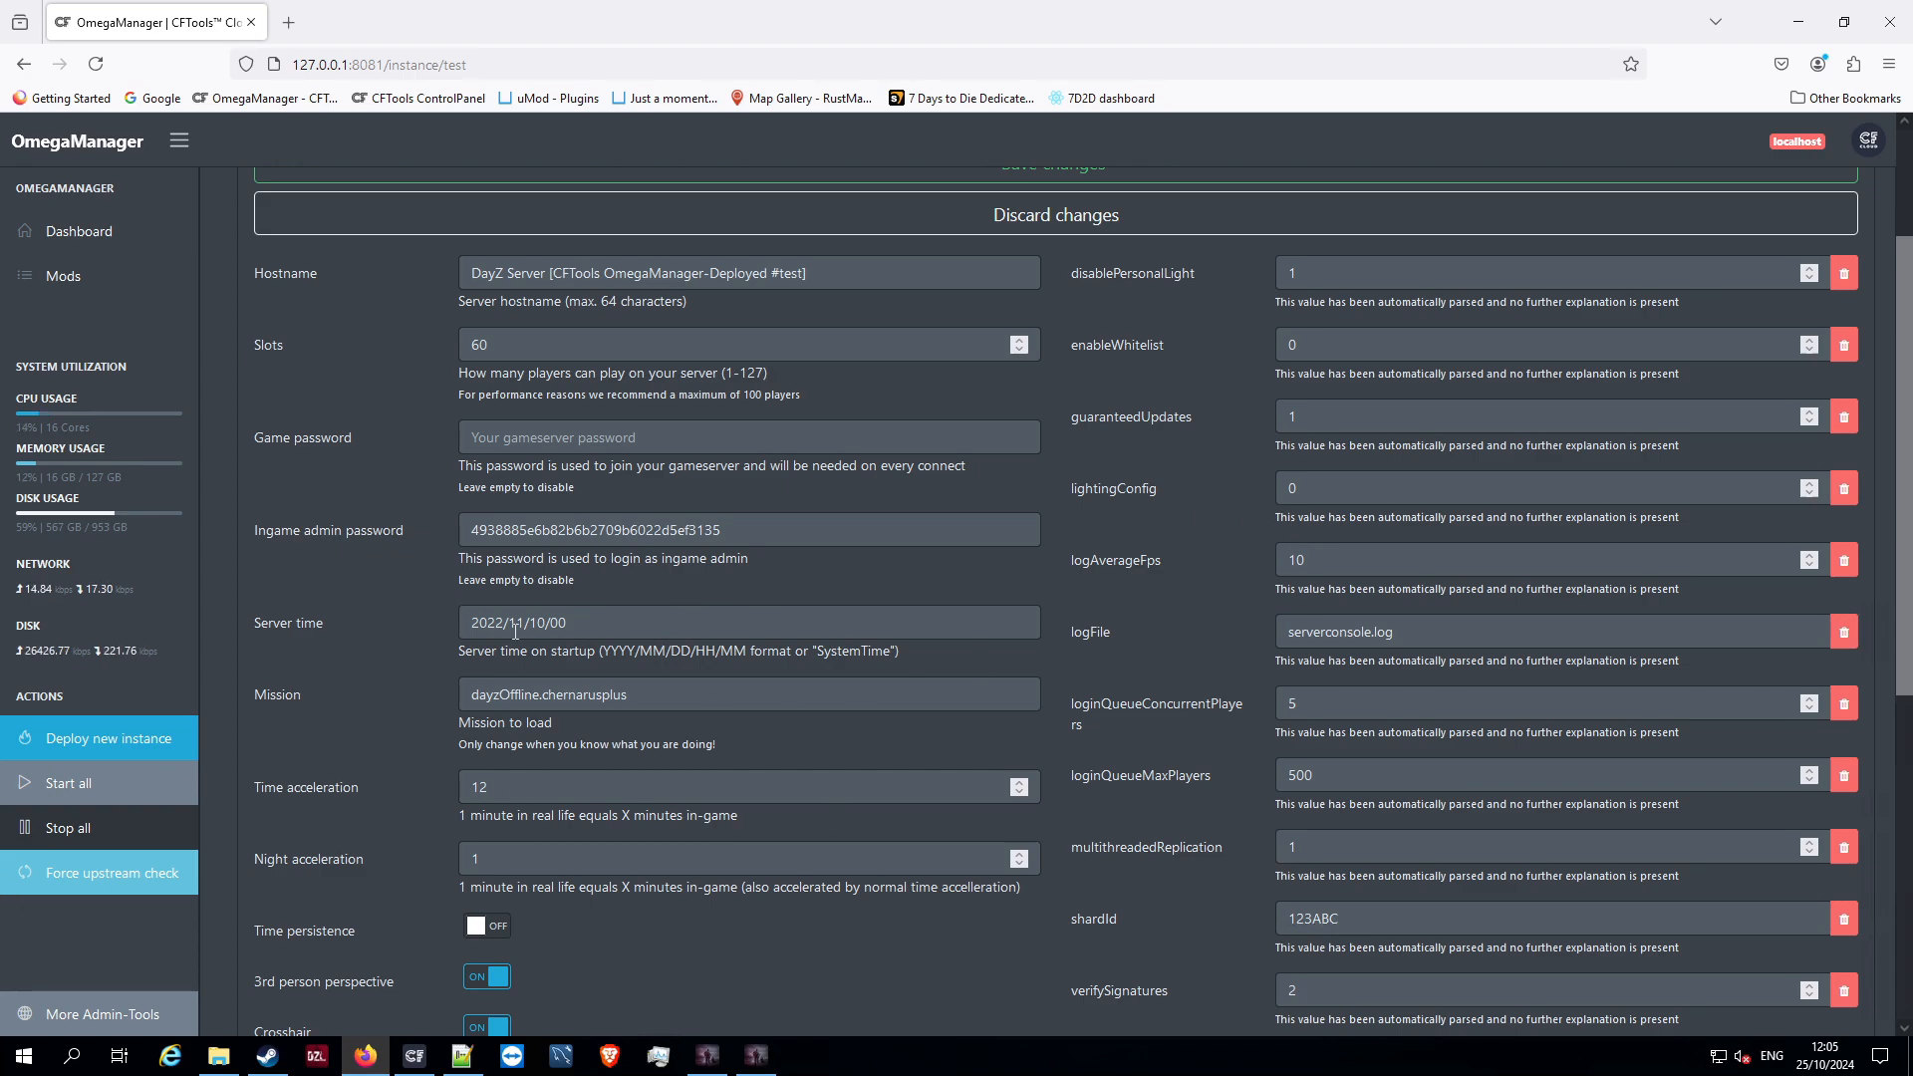
# Examine the year, month, day and hour parts of the Server time value, and return to the dashboard
pyautogui.moveTo(464, 628); pyautogui.dragTo(498, 626)
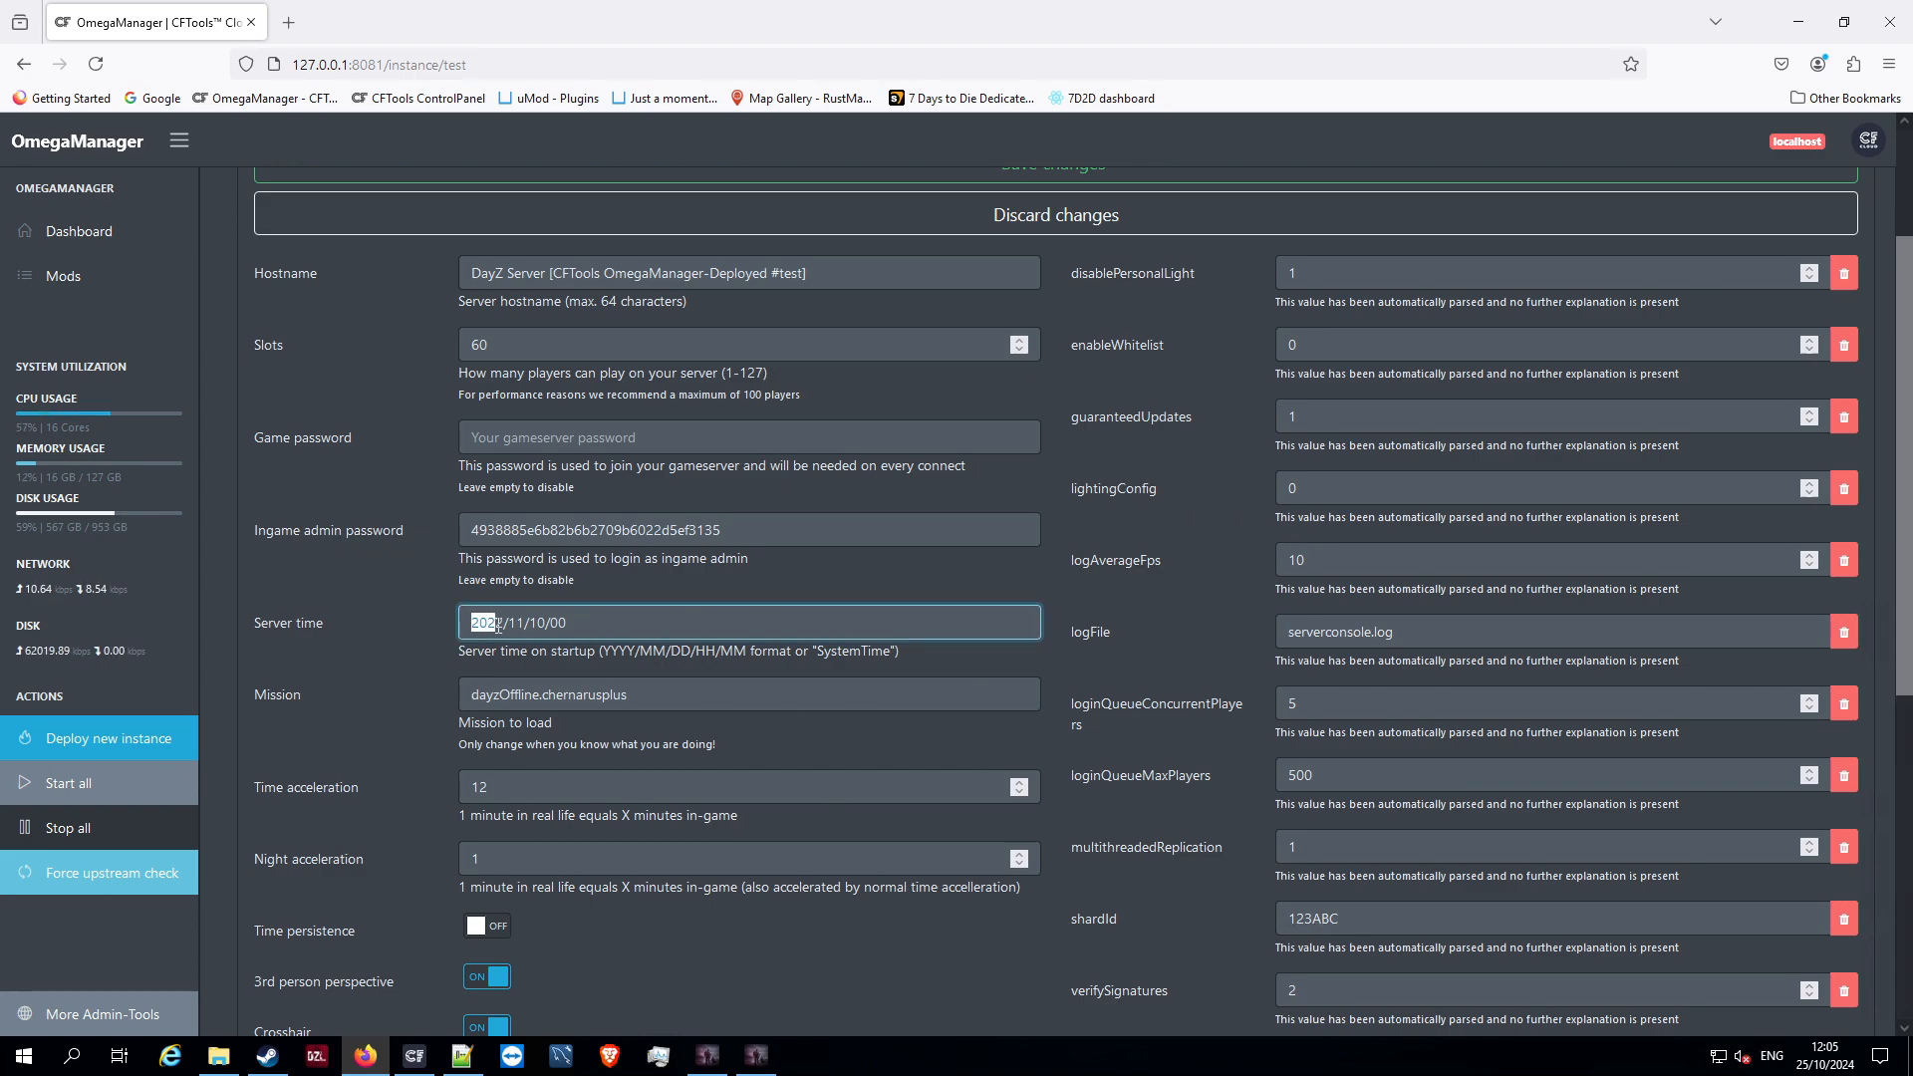
pyautogui.doubleClick(517, 624)
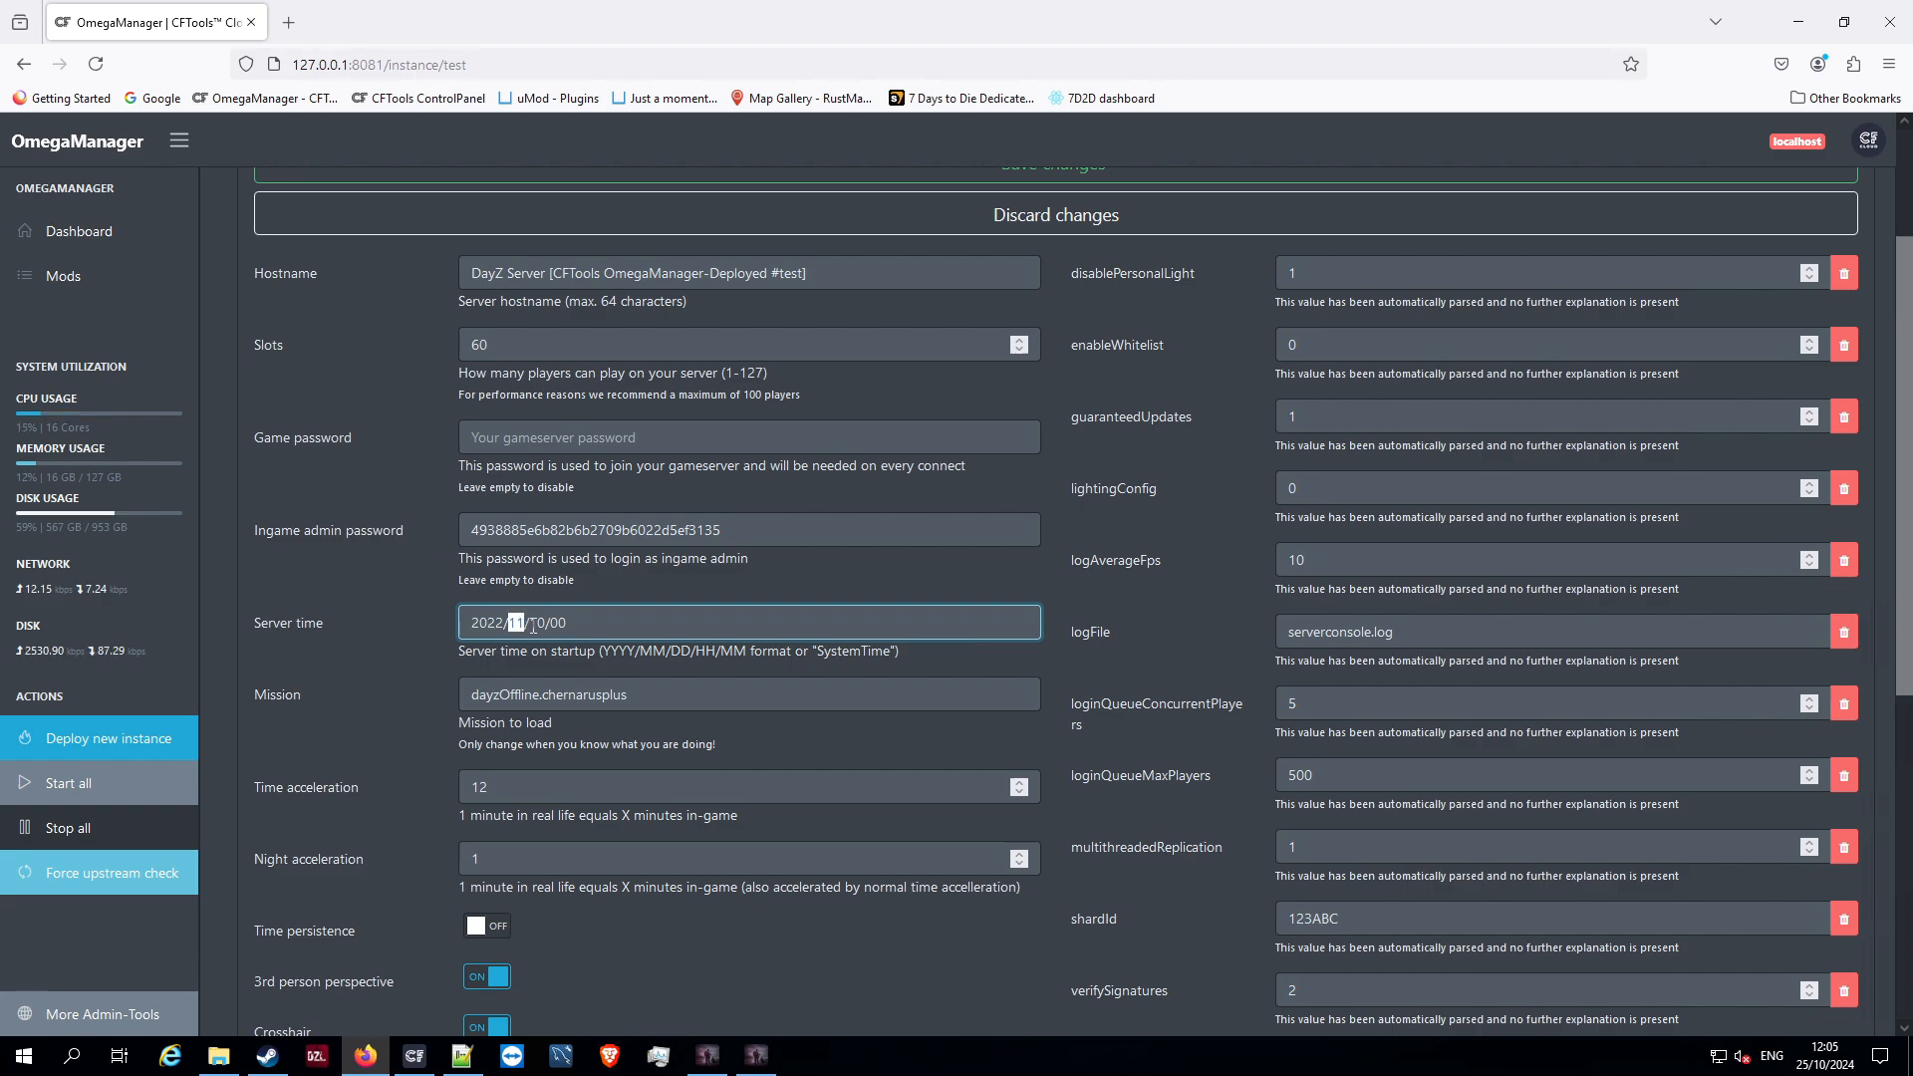
pyautogui.click(533, 626)
pyautogui.moveTo(560, 628); pyautogui.dragTo(573, 627)
pyautogui.scroll(2, 949, 356)
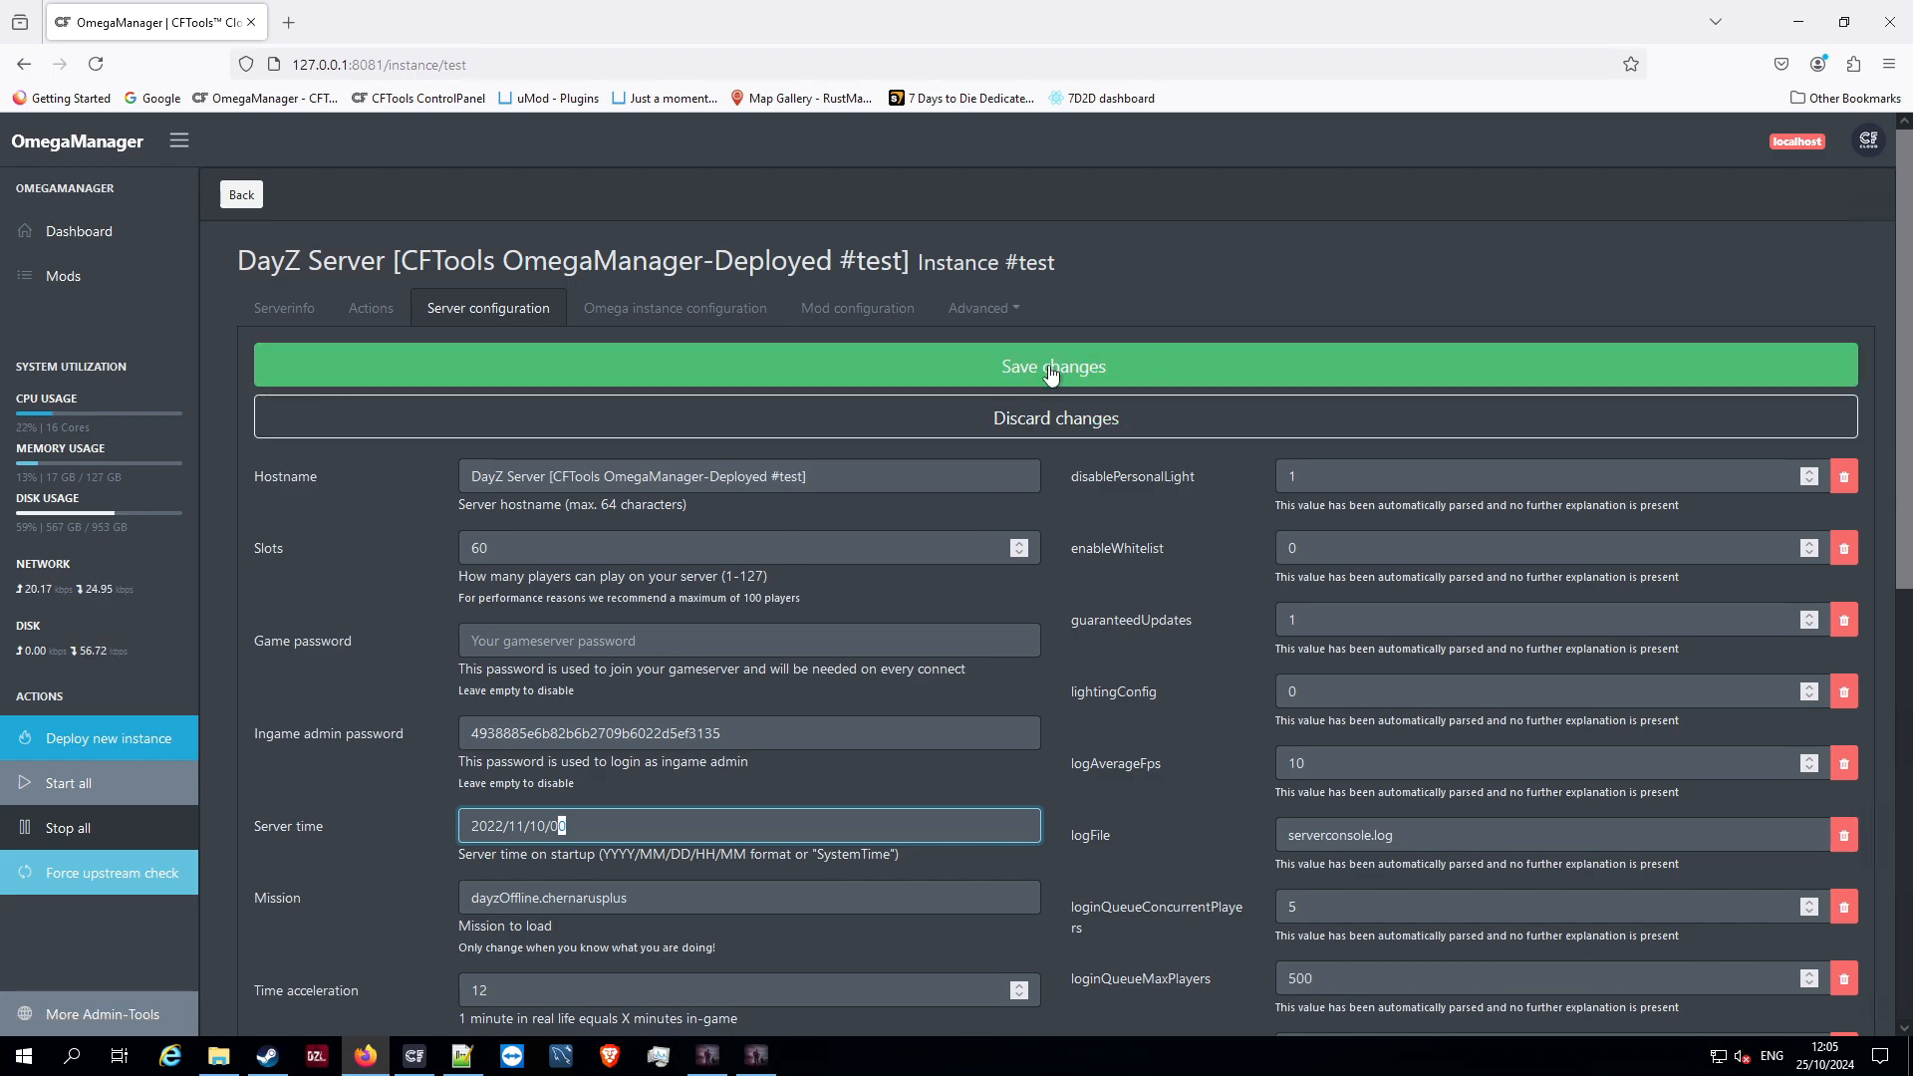
pyautogui.click(245, 198)
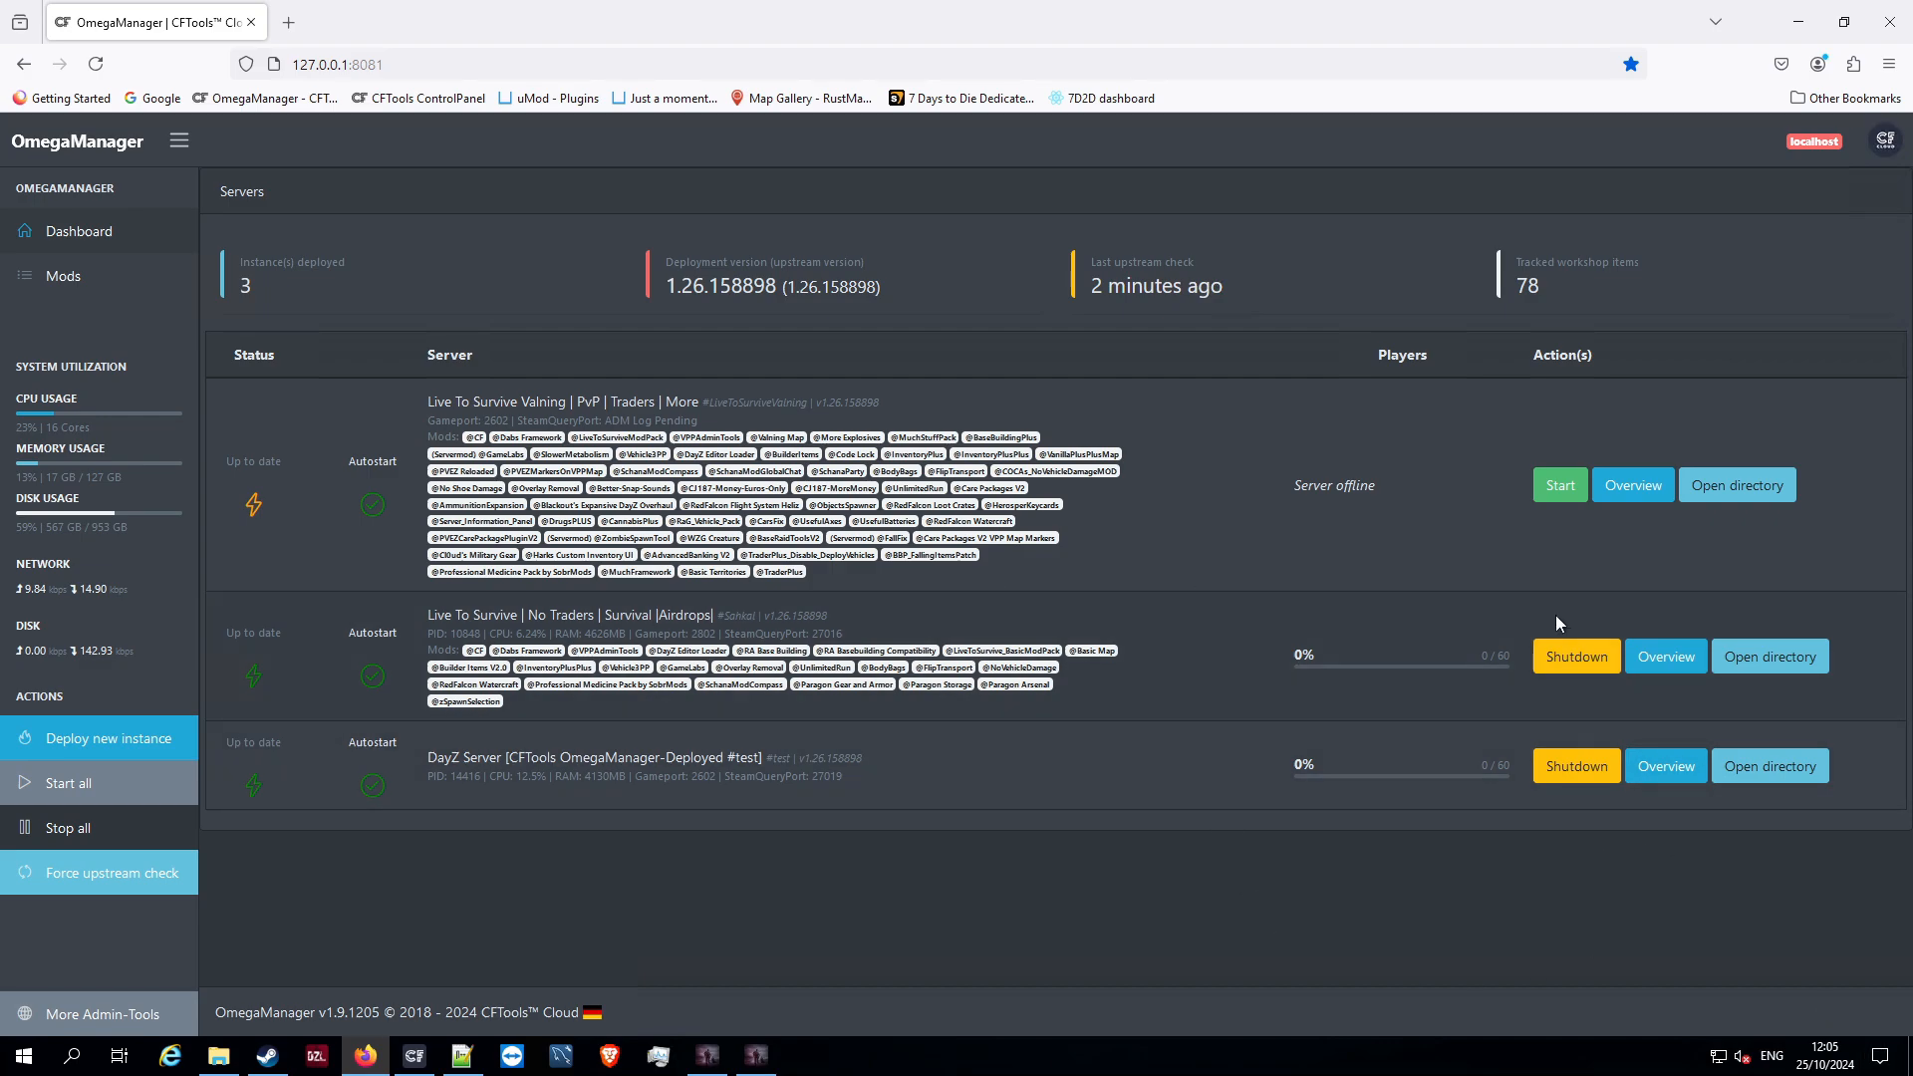
# Shut down the #test server and locate serverDZ.cfg in its folder in File Explorer
pyautogui.click(1560, 771)
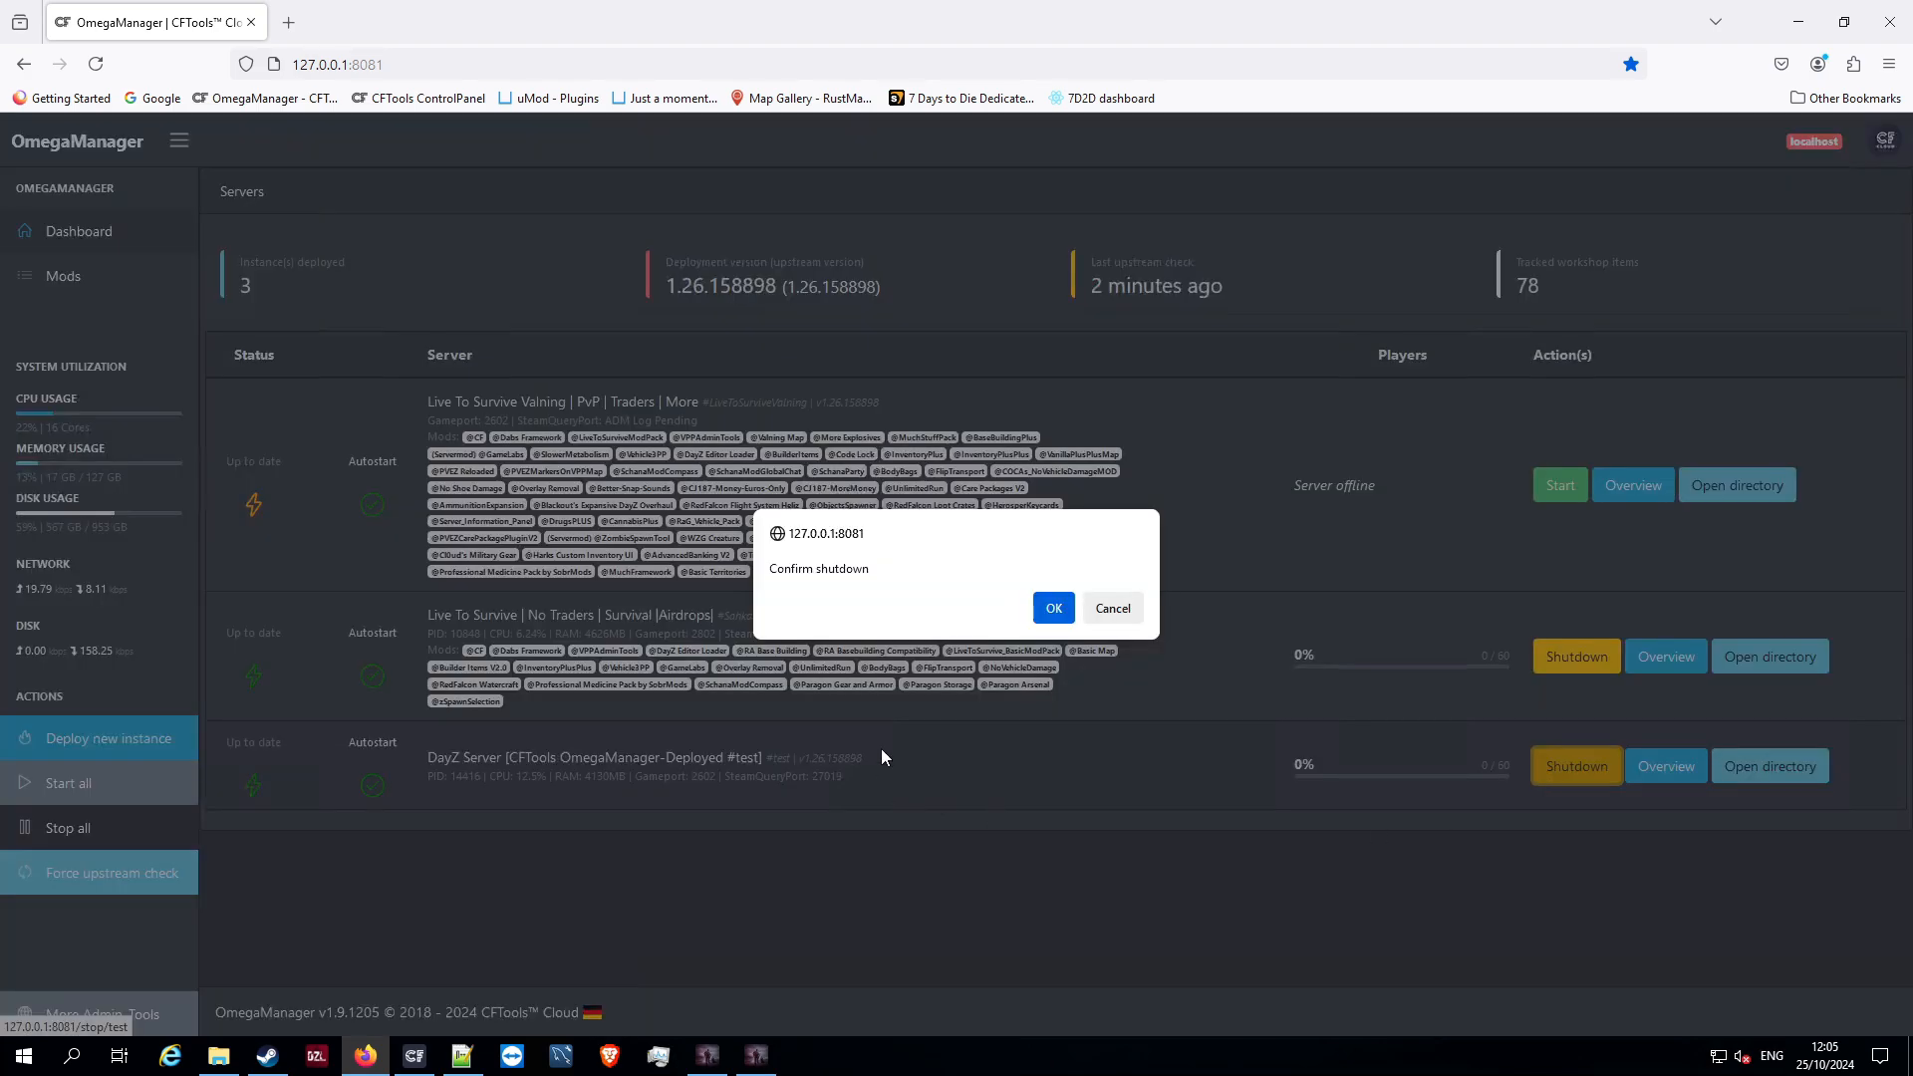
pyautogui.click(1041, 623)
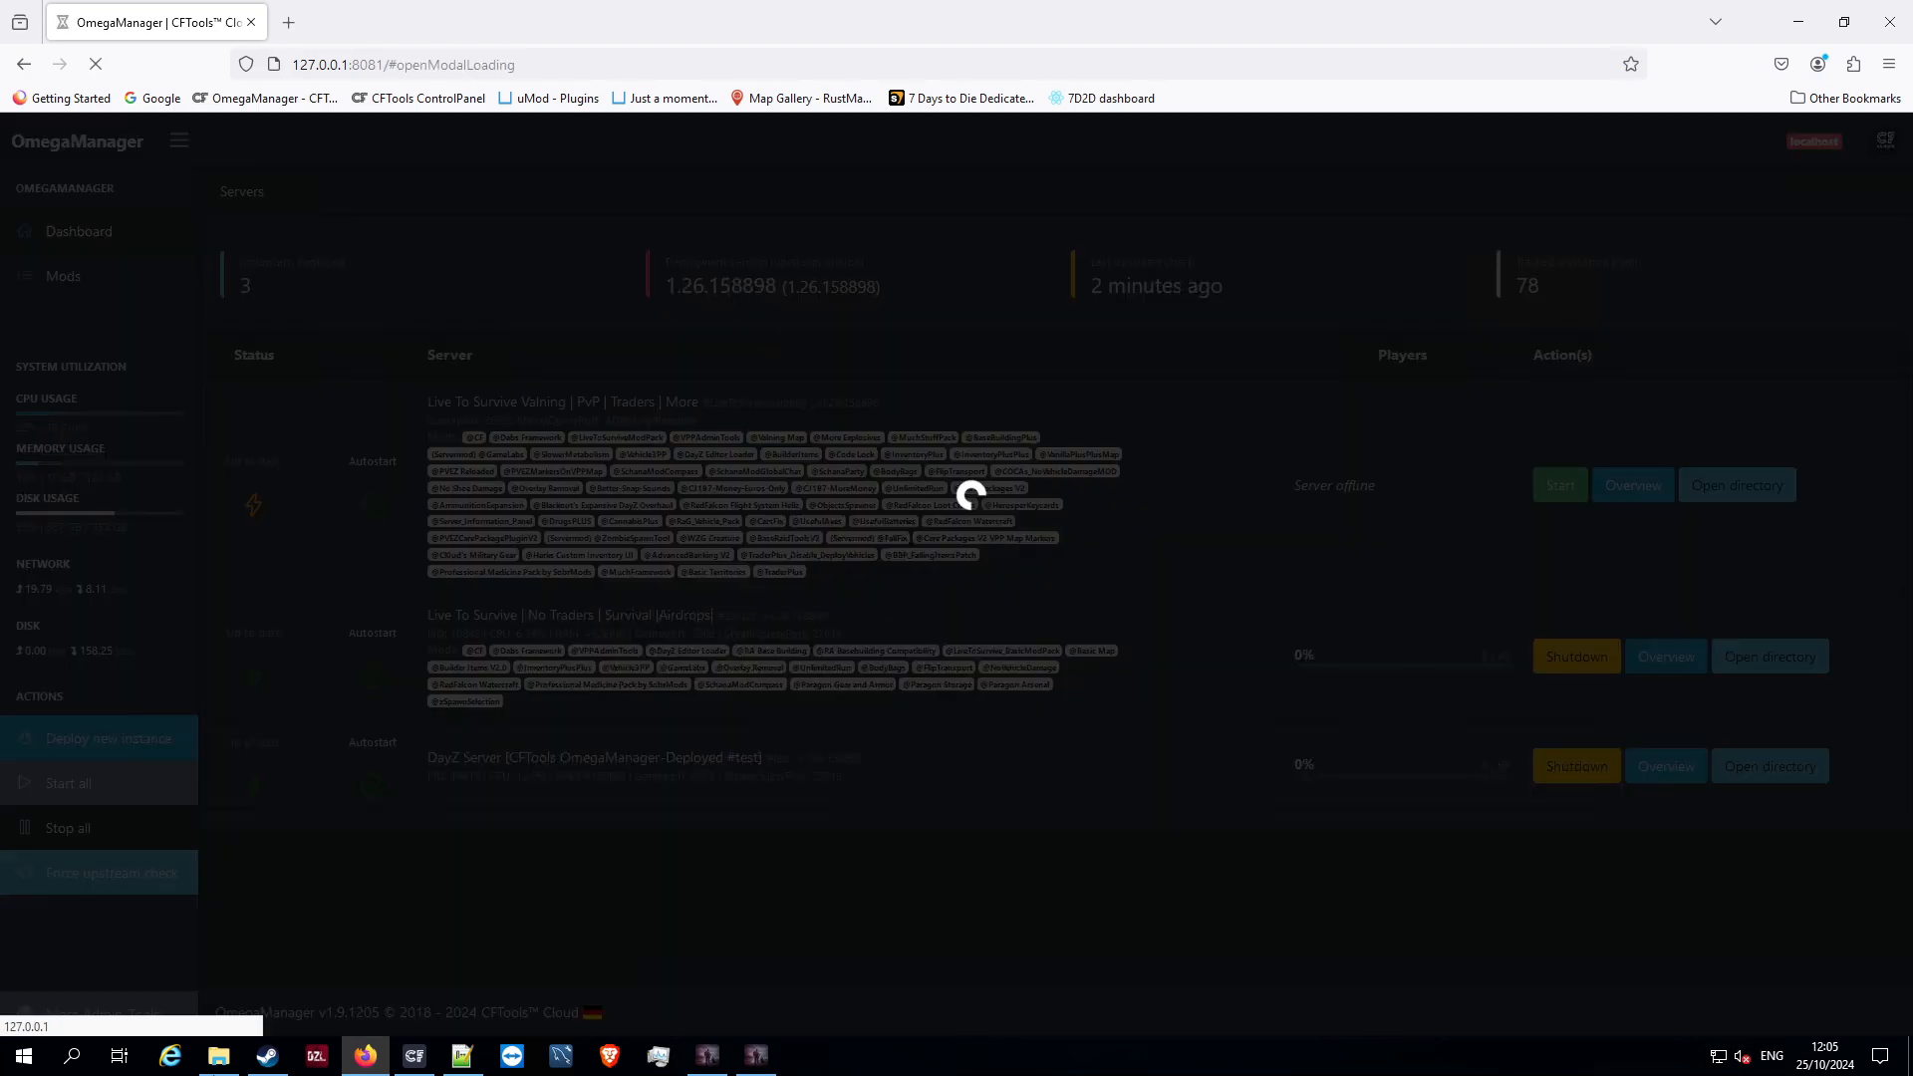
pyautogui.click(221, 1060)
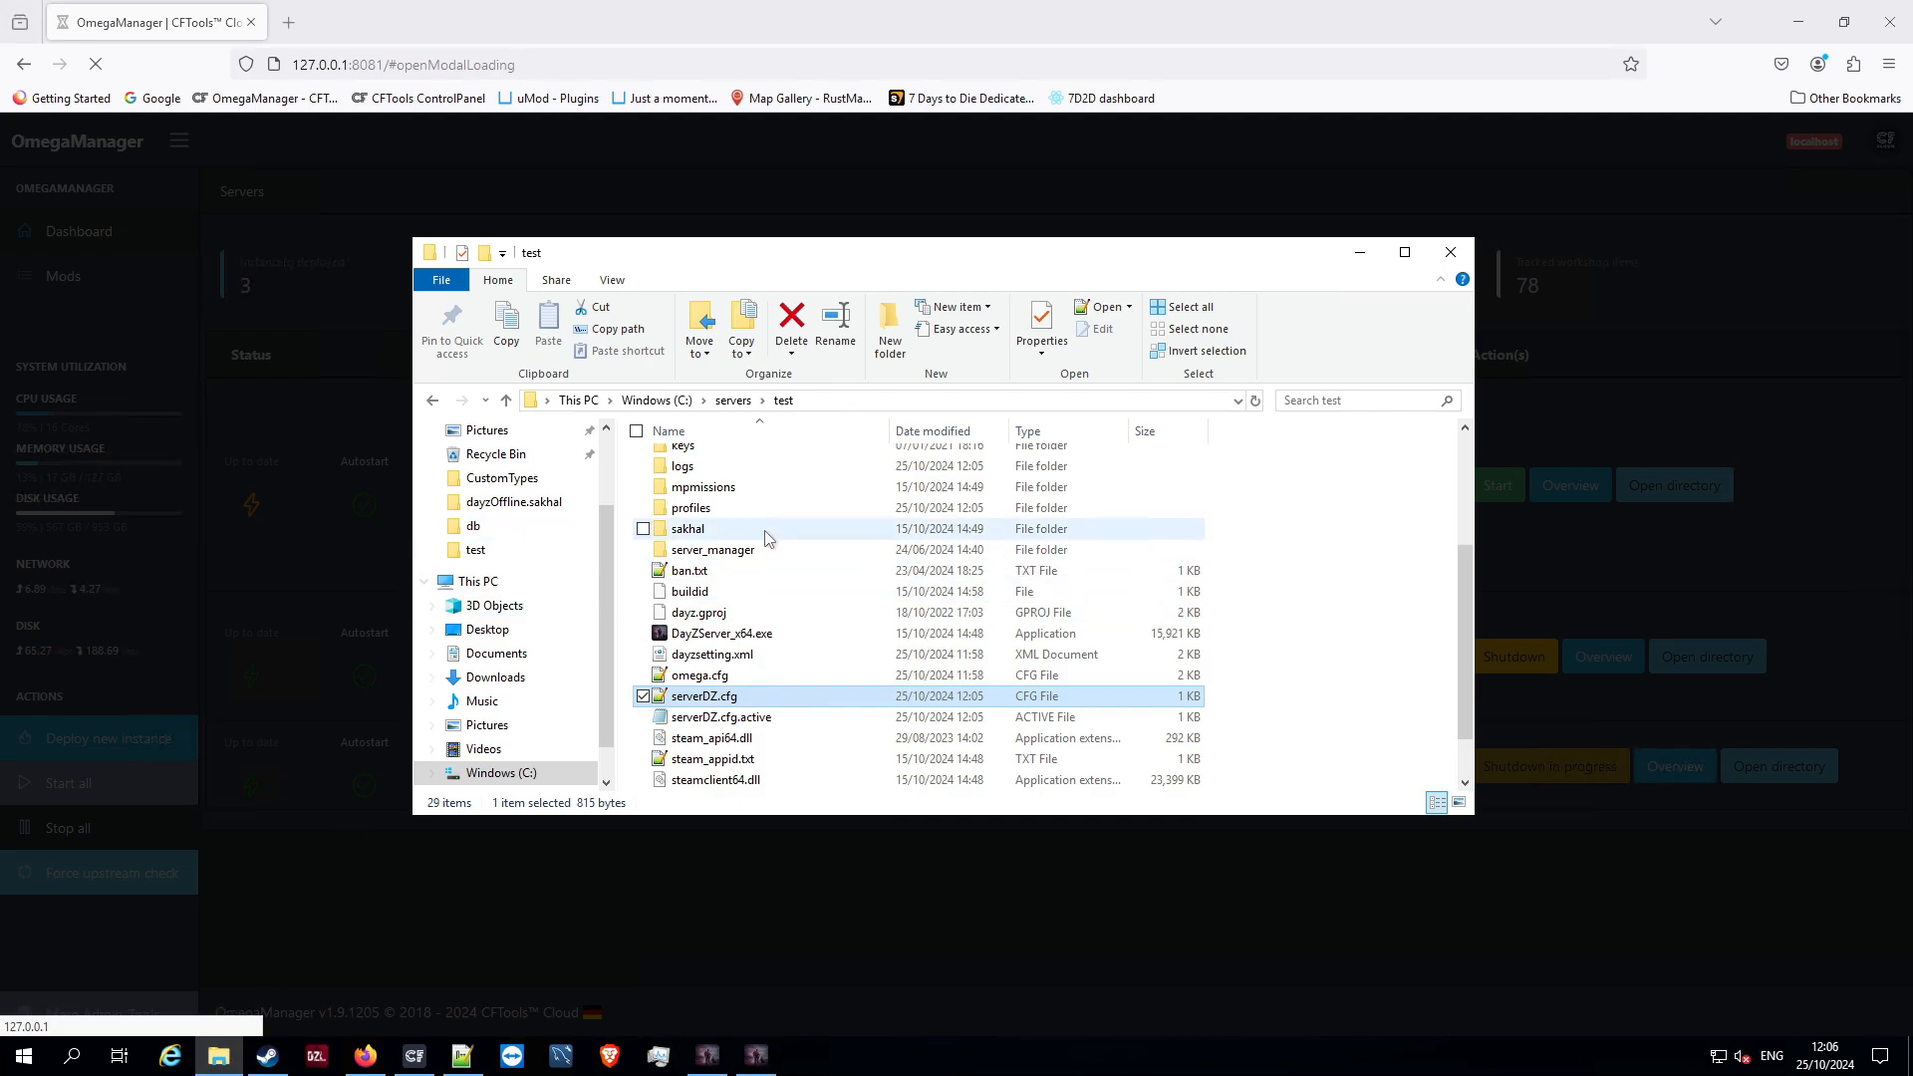
pyautogui.scroll(-1, 763, 543)
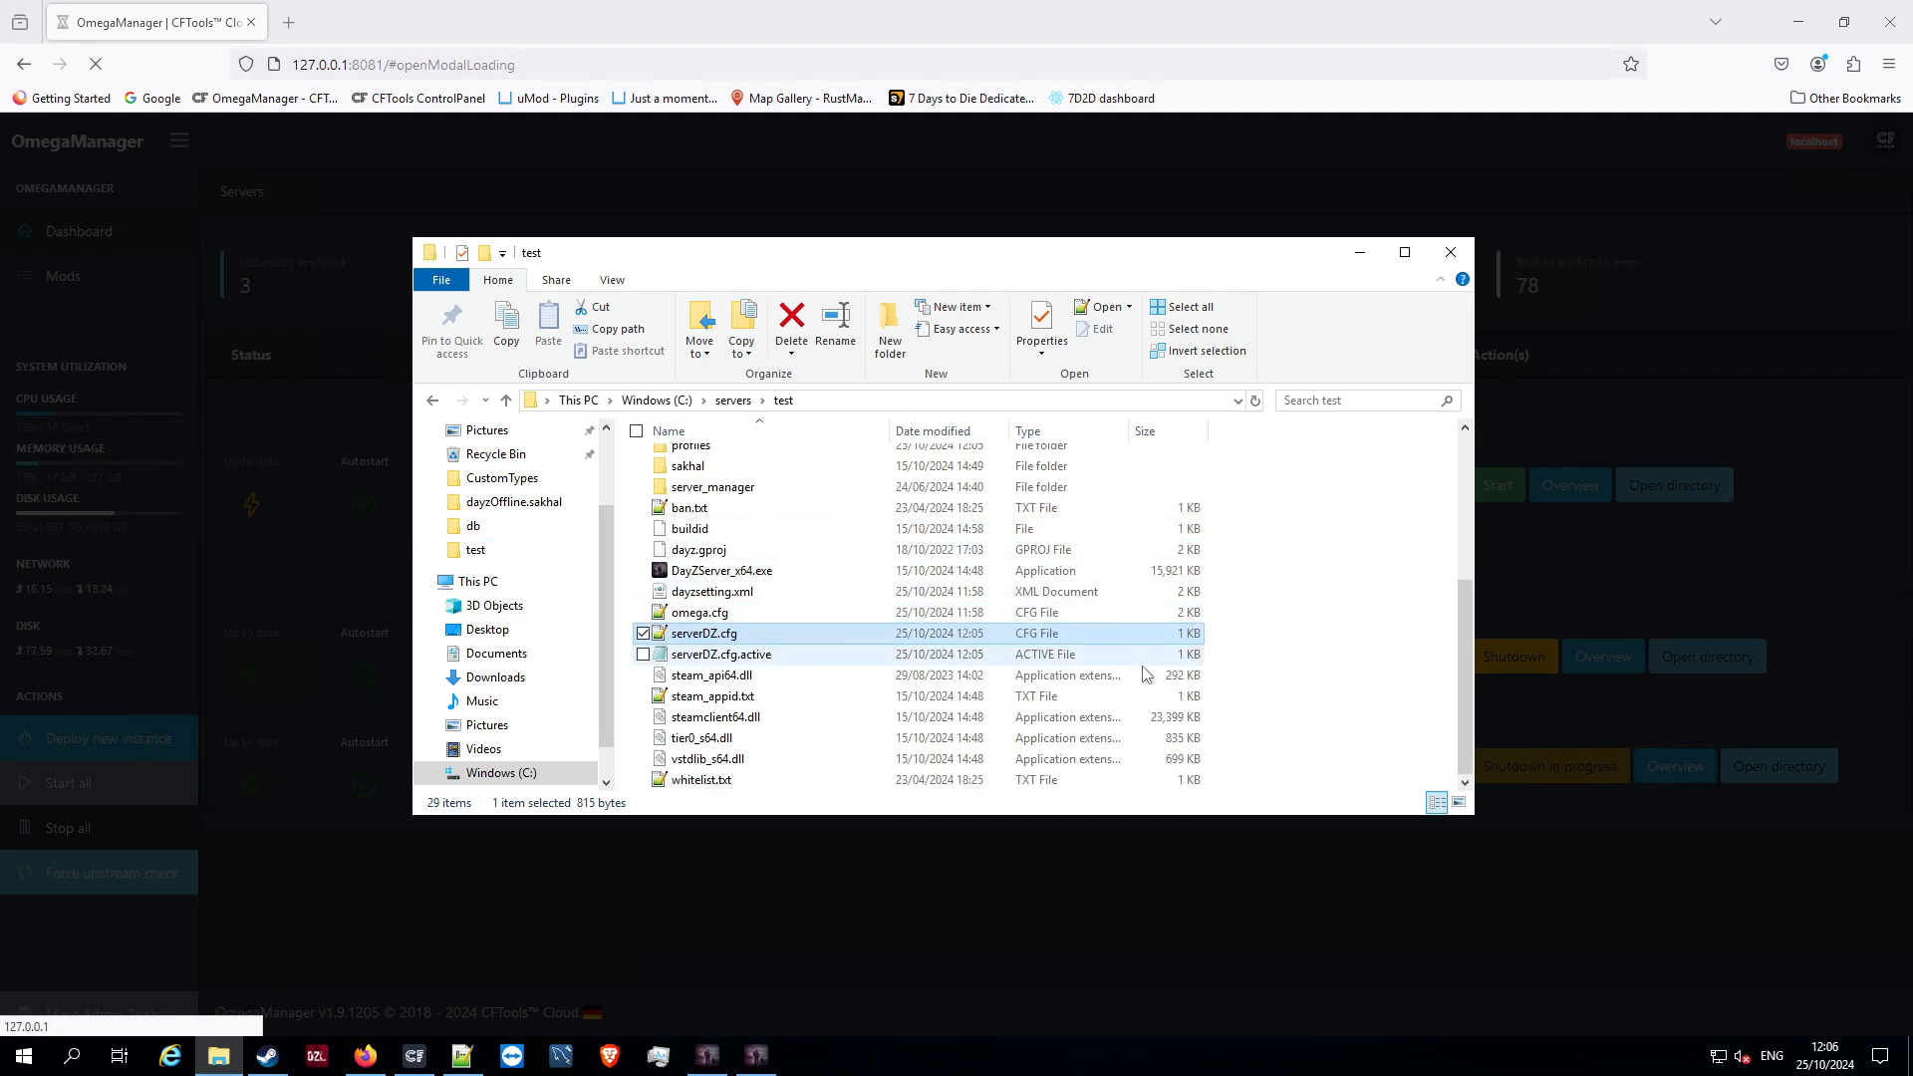
# Return to OmegaManager, open the #test instance's server configuration, and examine the day and hour parts of the Server time value
pyautogui.click(1492, 946)
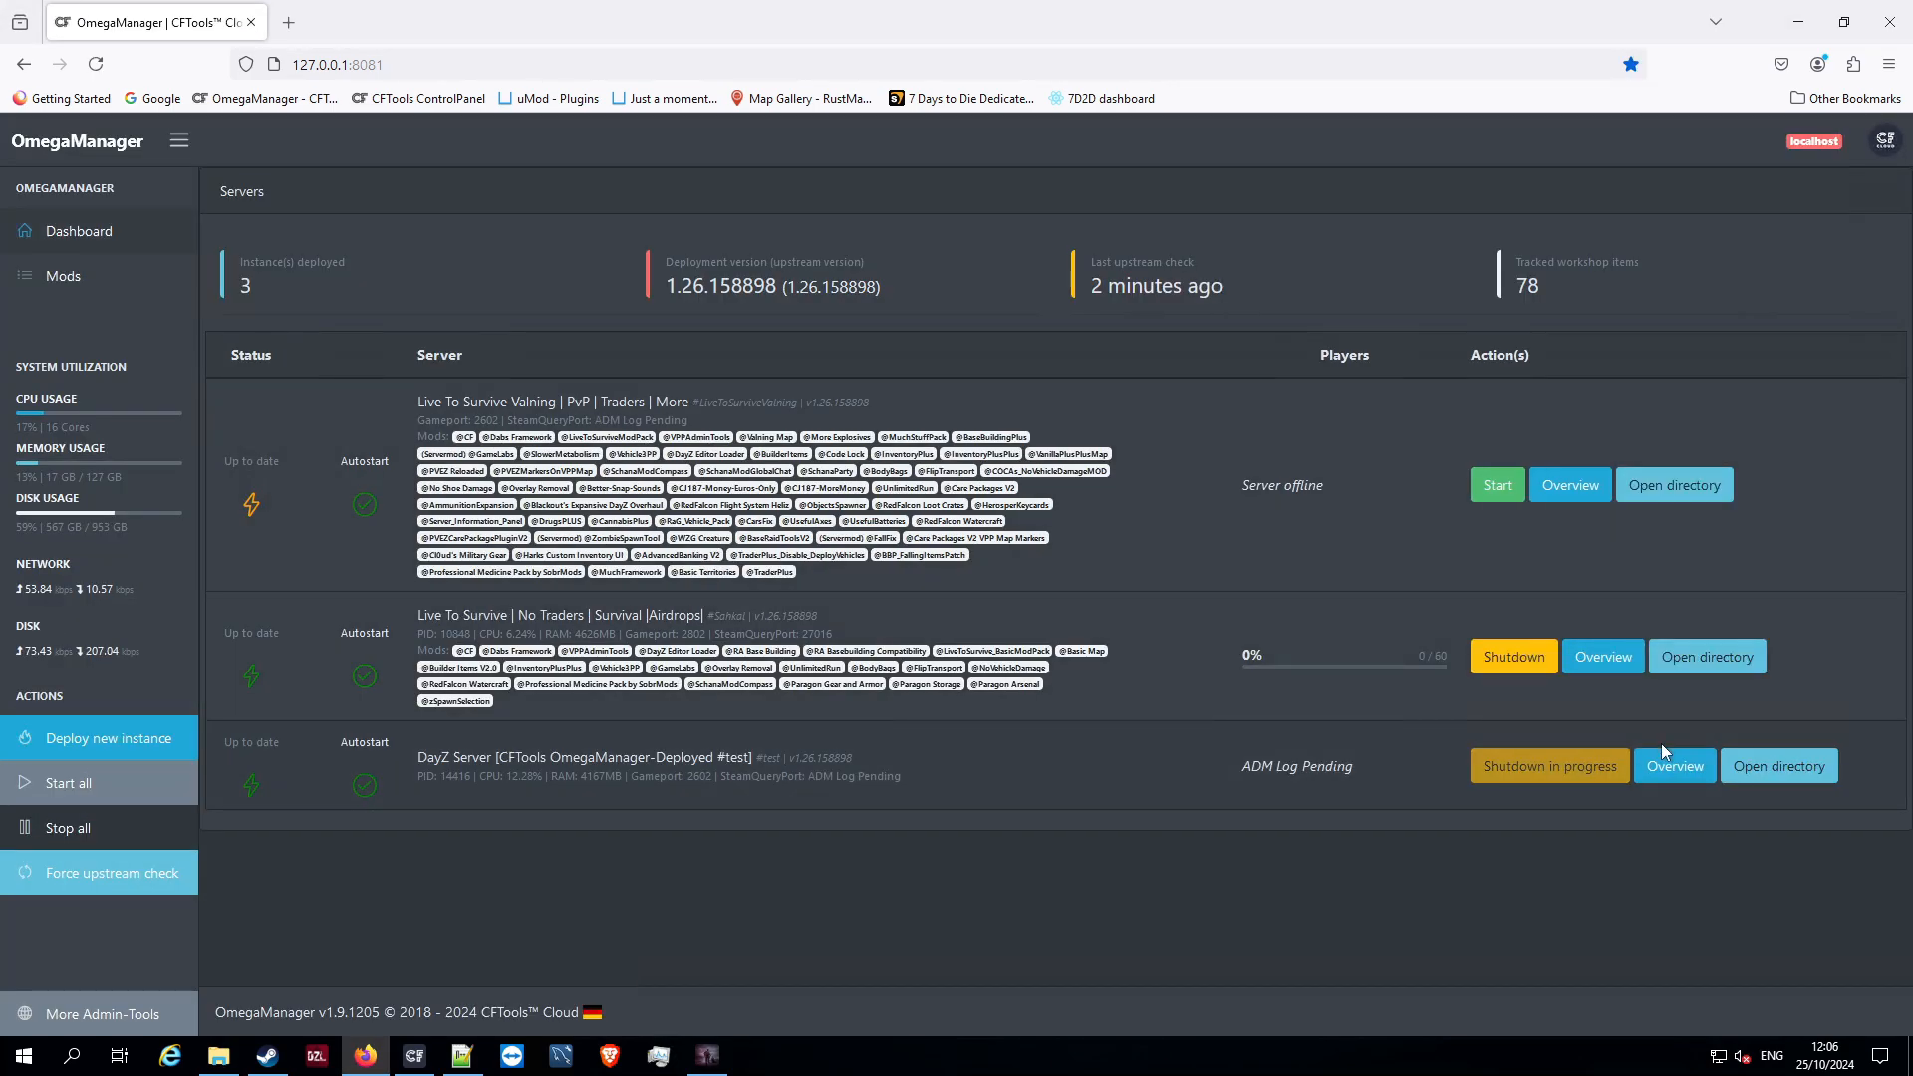
pyautogui.click(1663, 766)
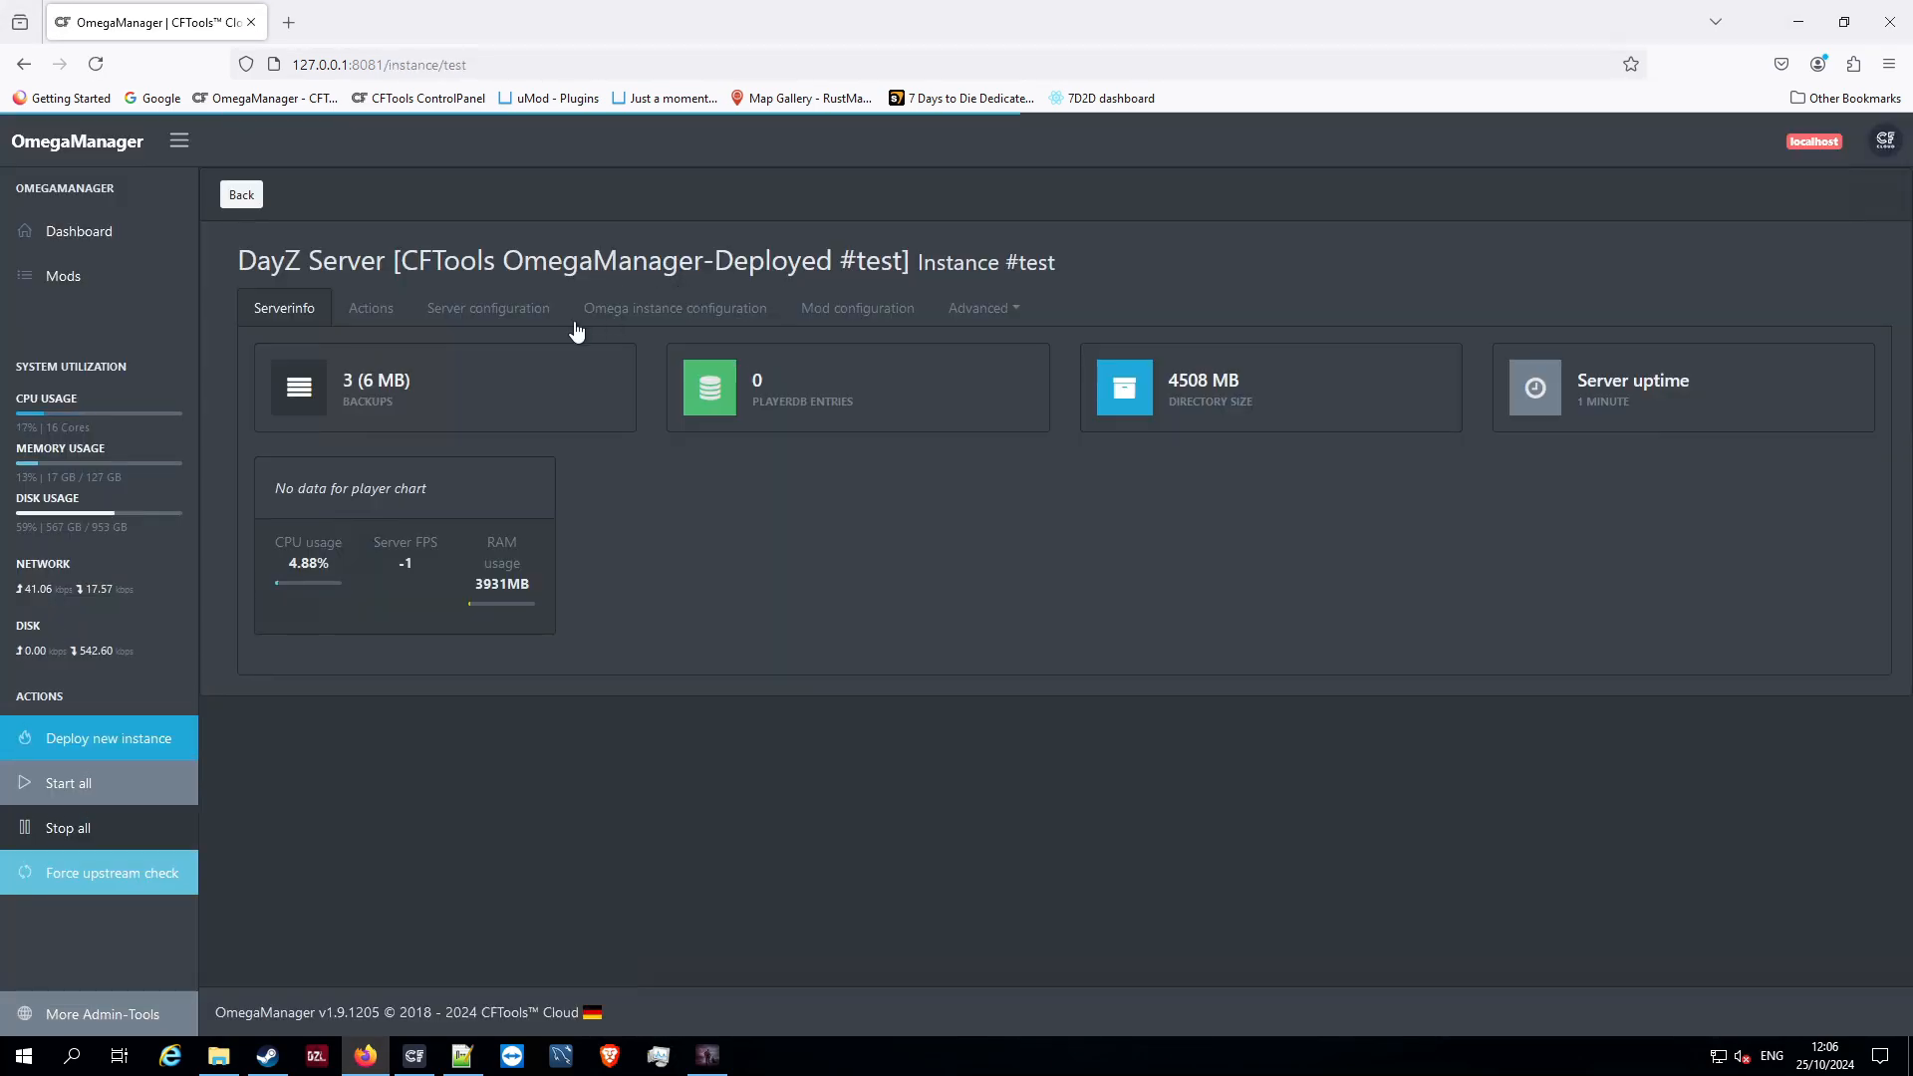
pyautogui.click(501, 315)
pyautogui.scroll(-5, 687, 611)
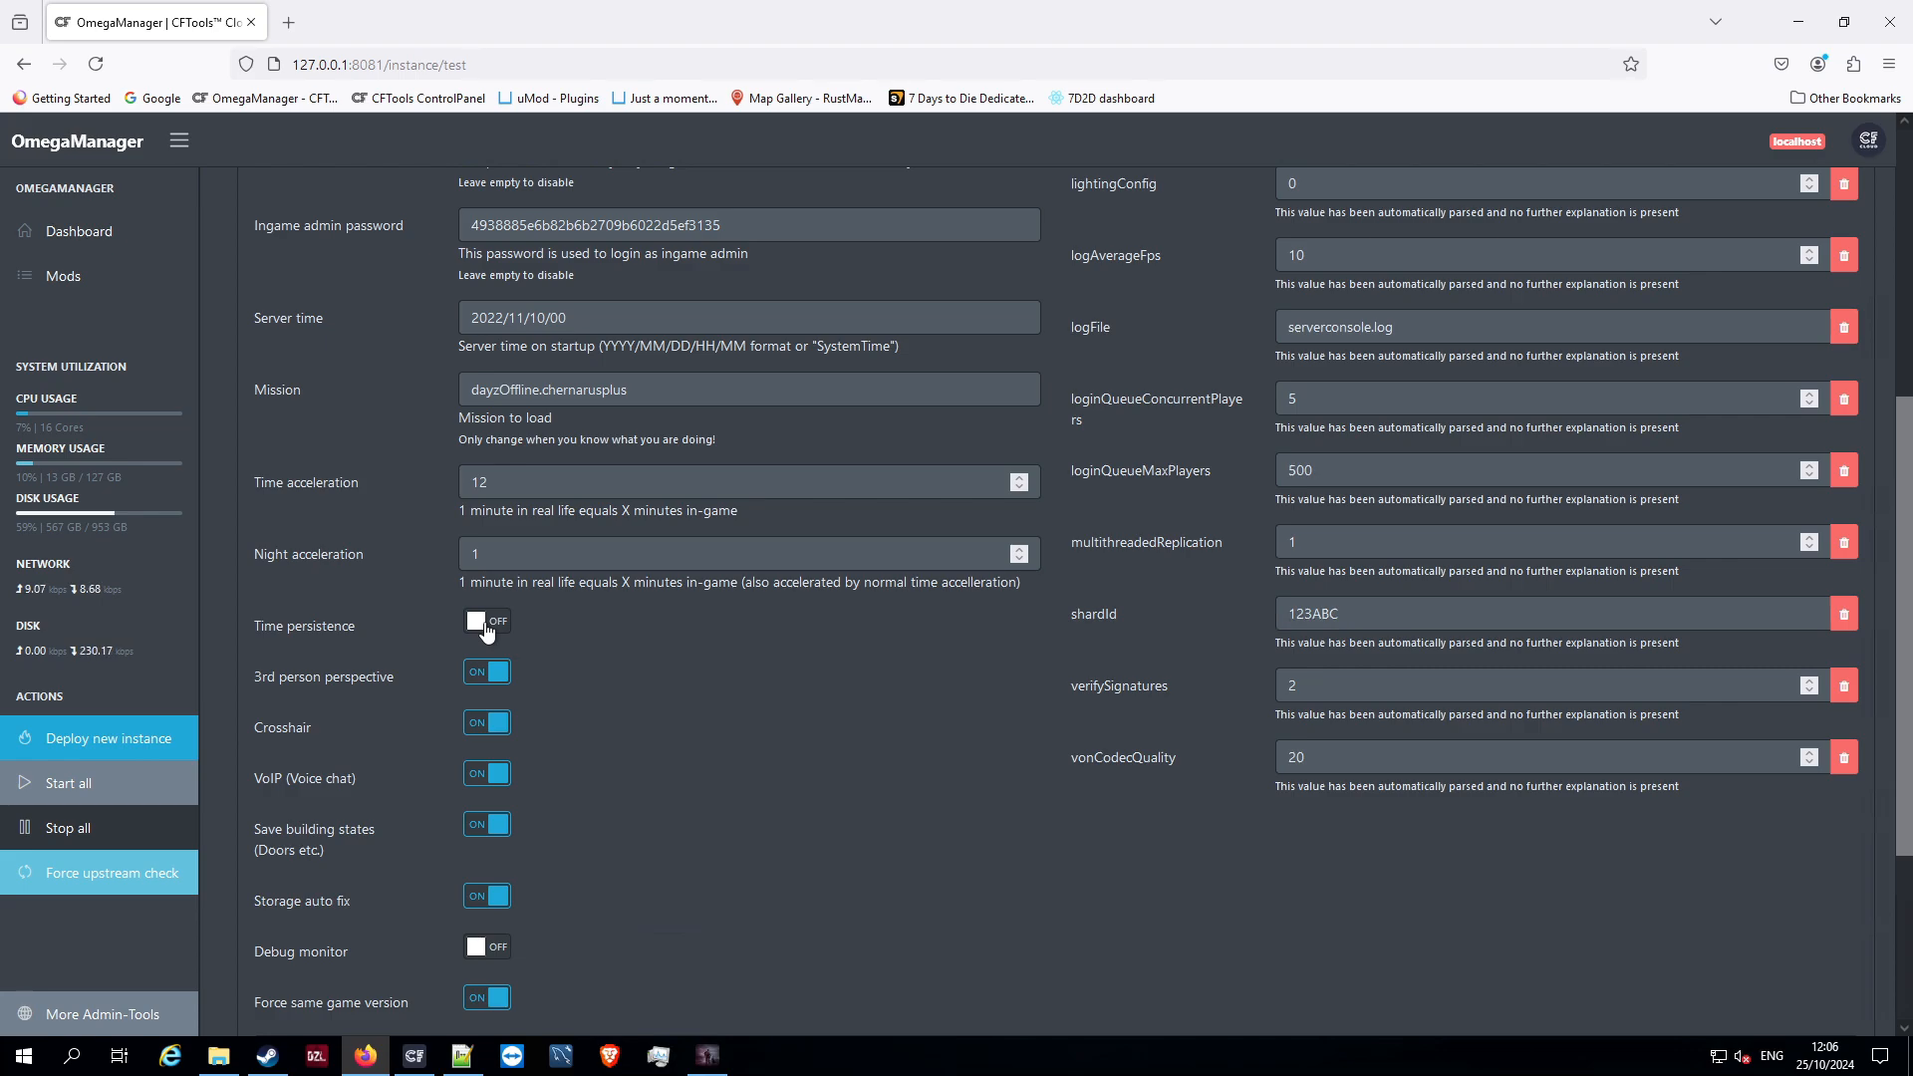
pyautogui.click(586, 325)
pyautogui.moveTo(586, 325); pyautogui.dragTo(523, 329)
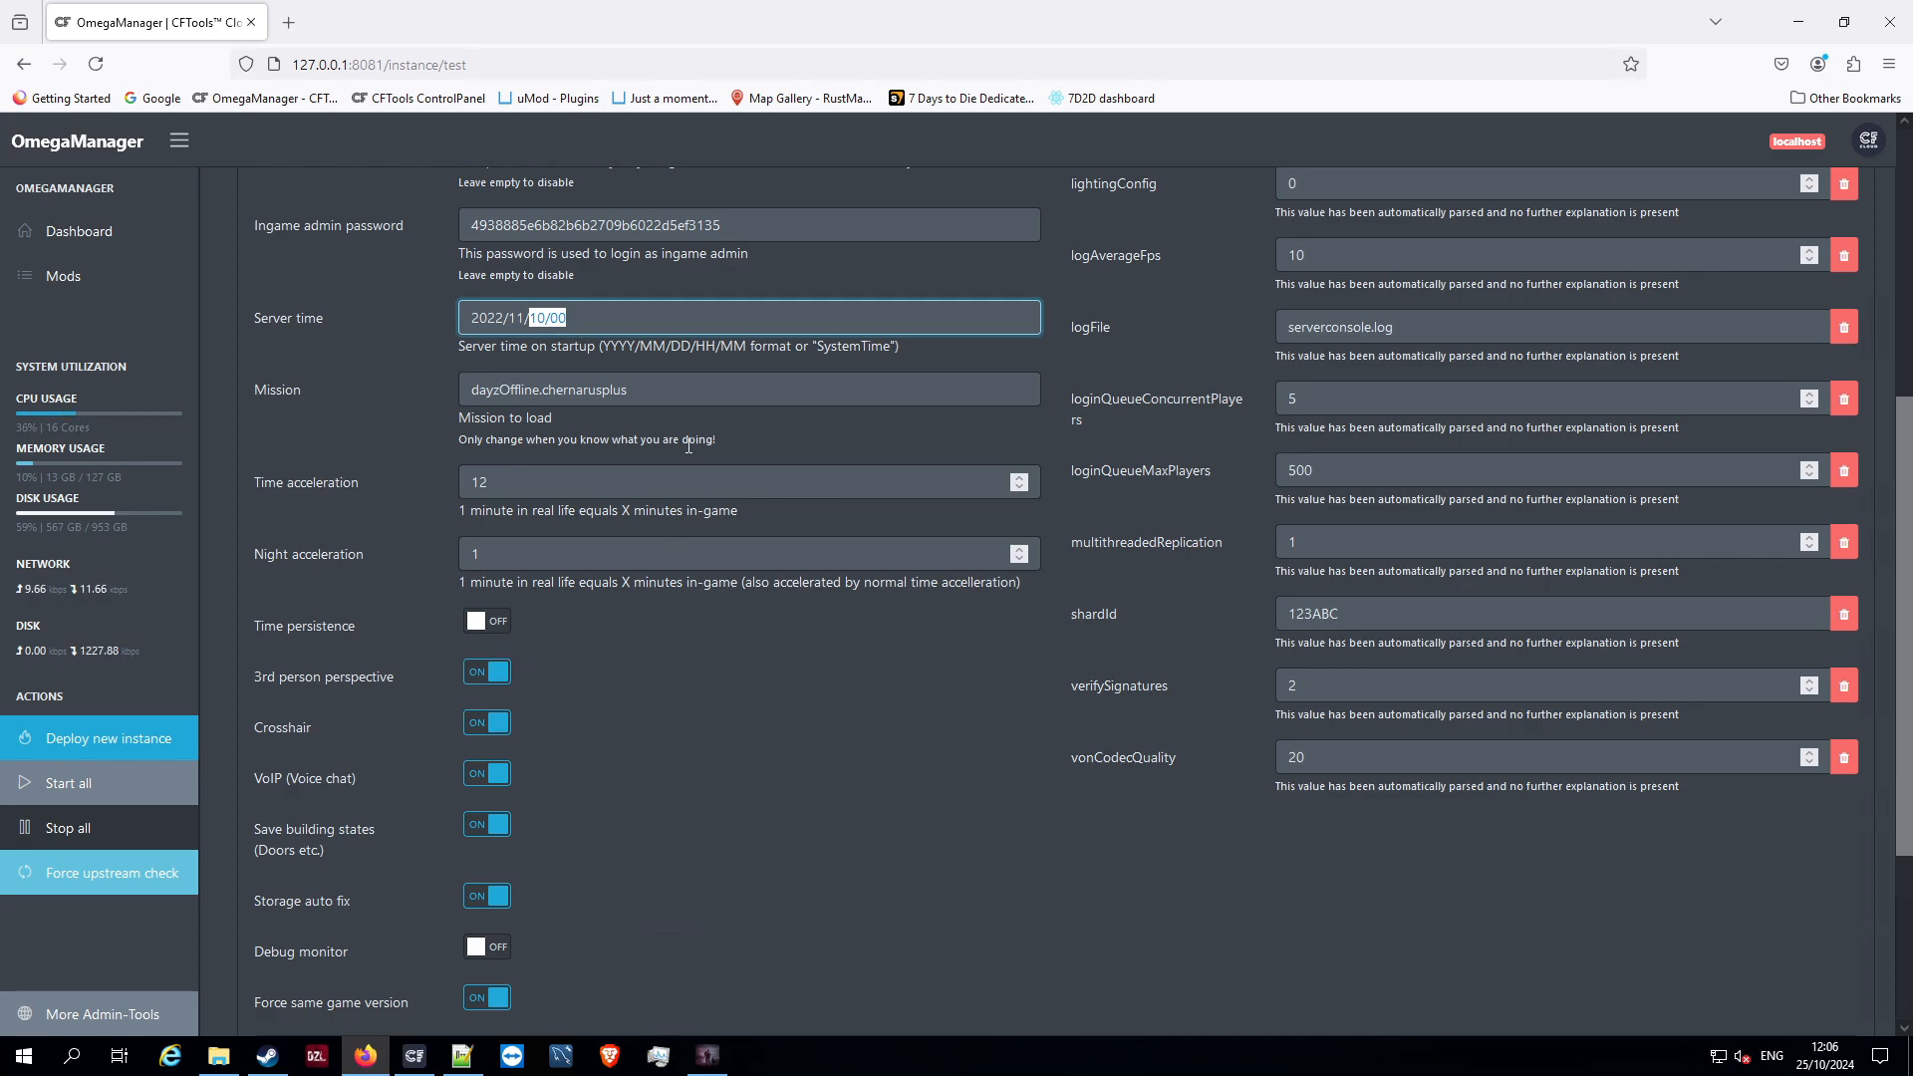
# Switch Time persistence on and back off in the #test server configuration, and return to the dashboard without saving
pyautogui.click(479, 626)
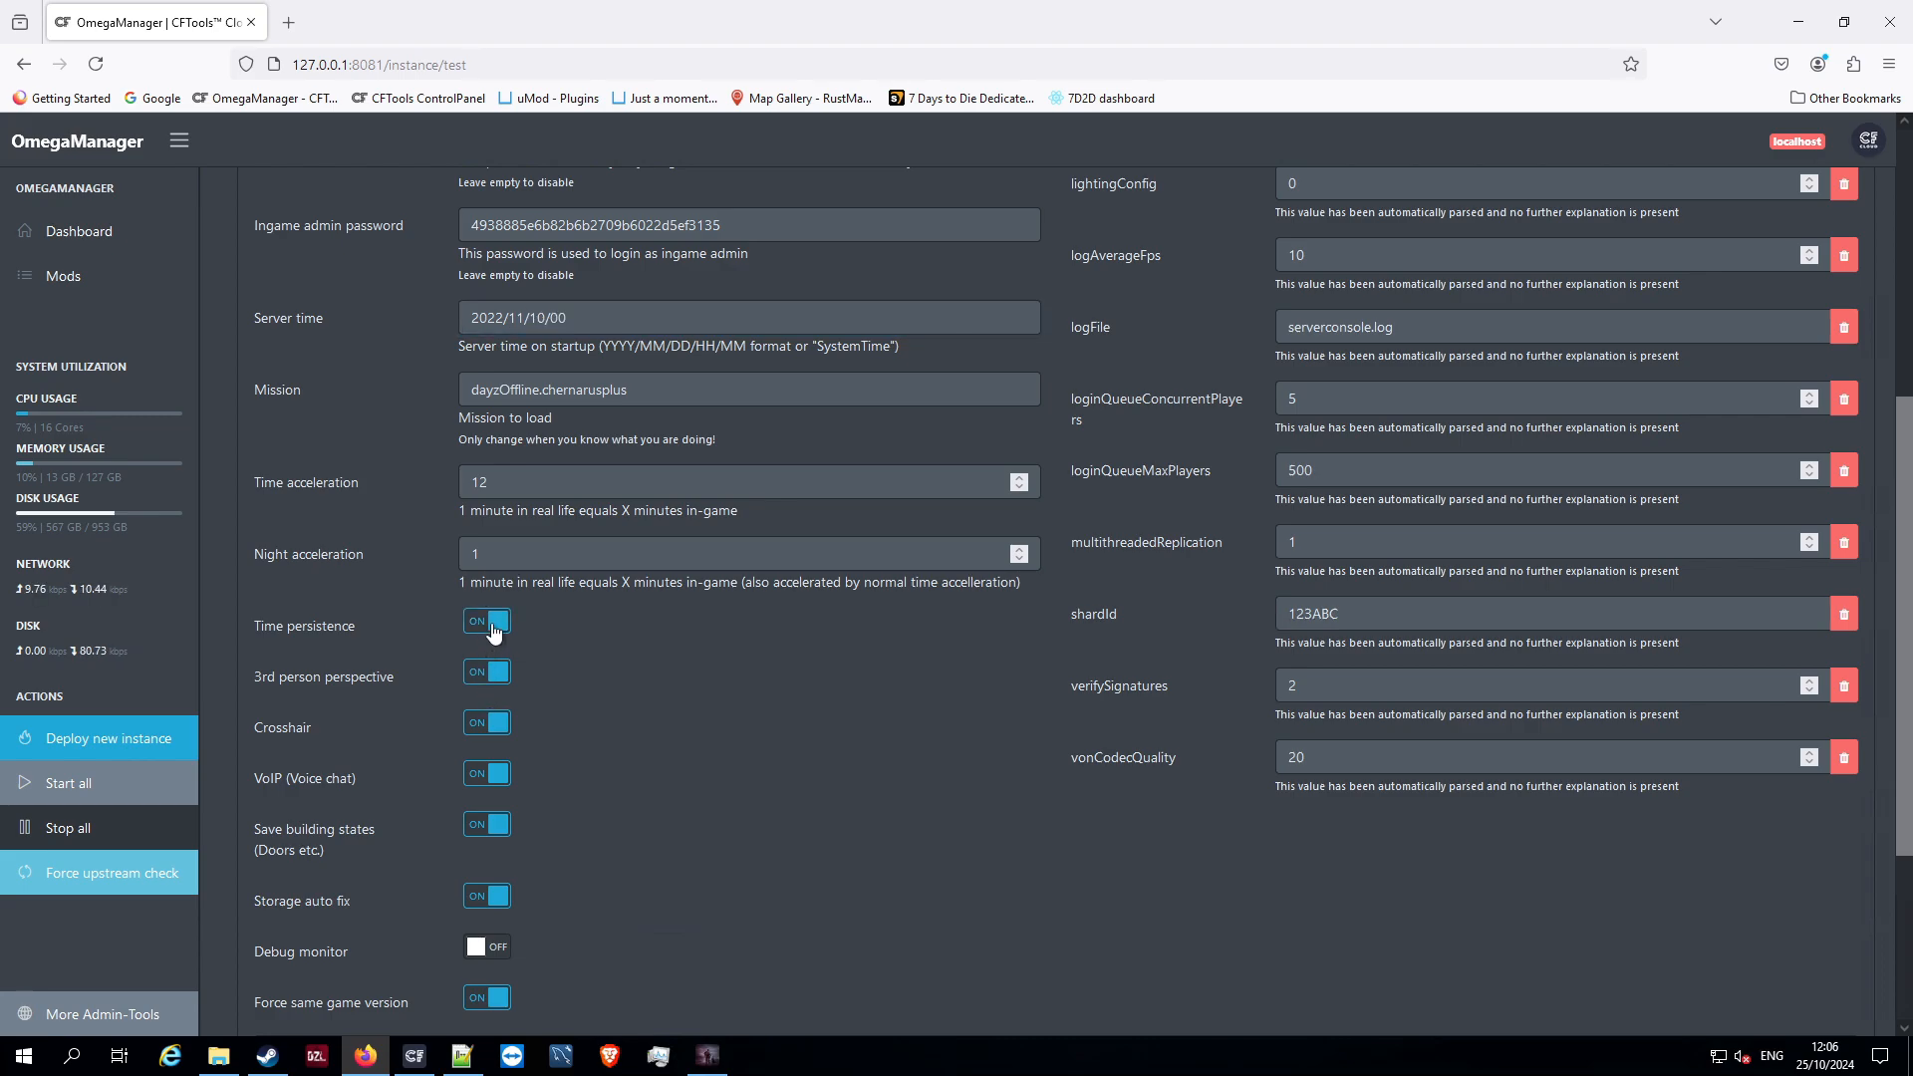
pyautogui.click(505, 624)
pyautogui.scroll(5, 1445, 760)
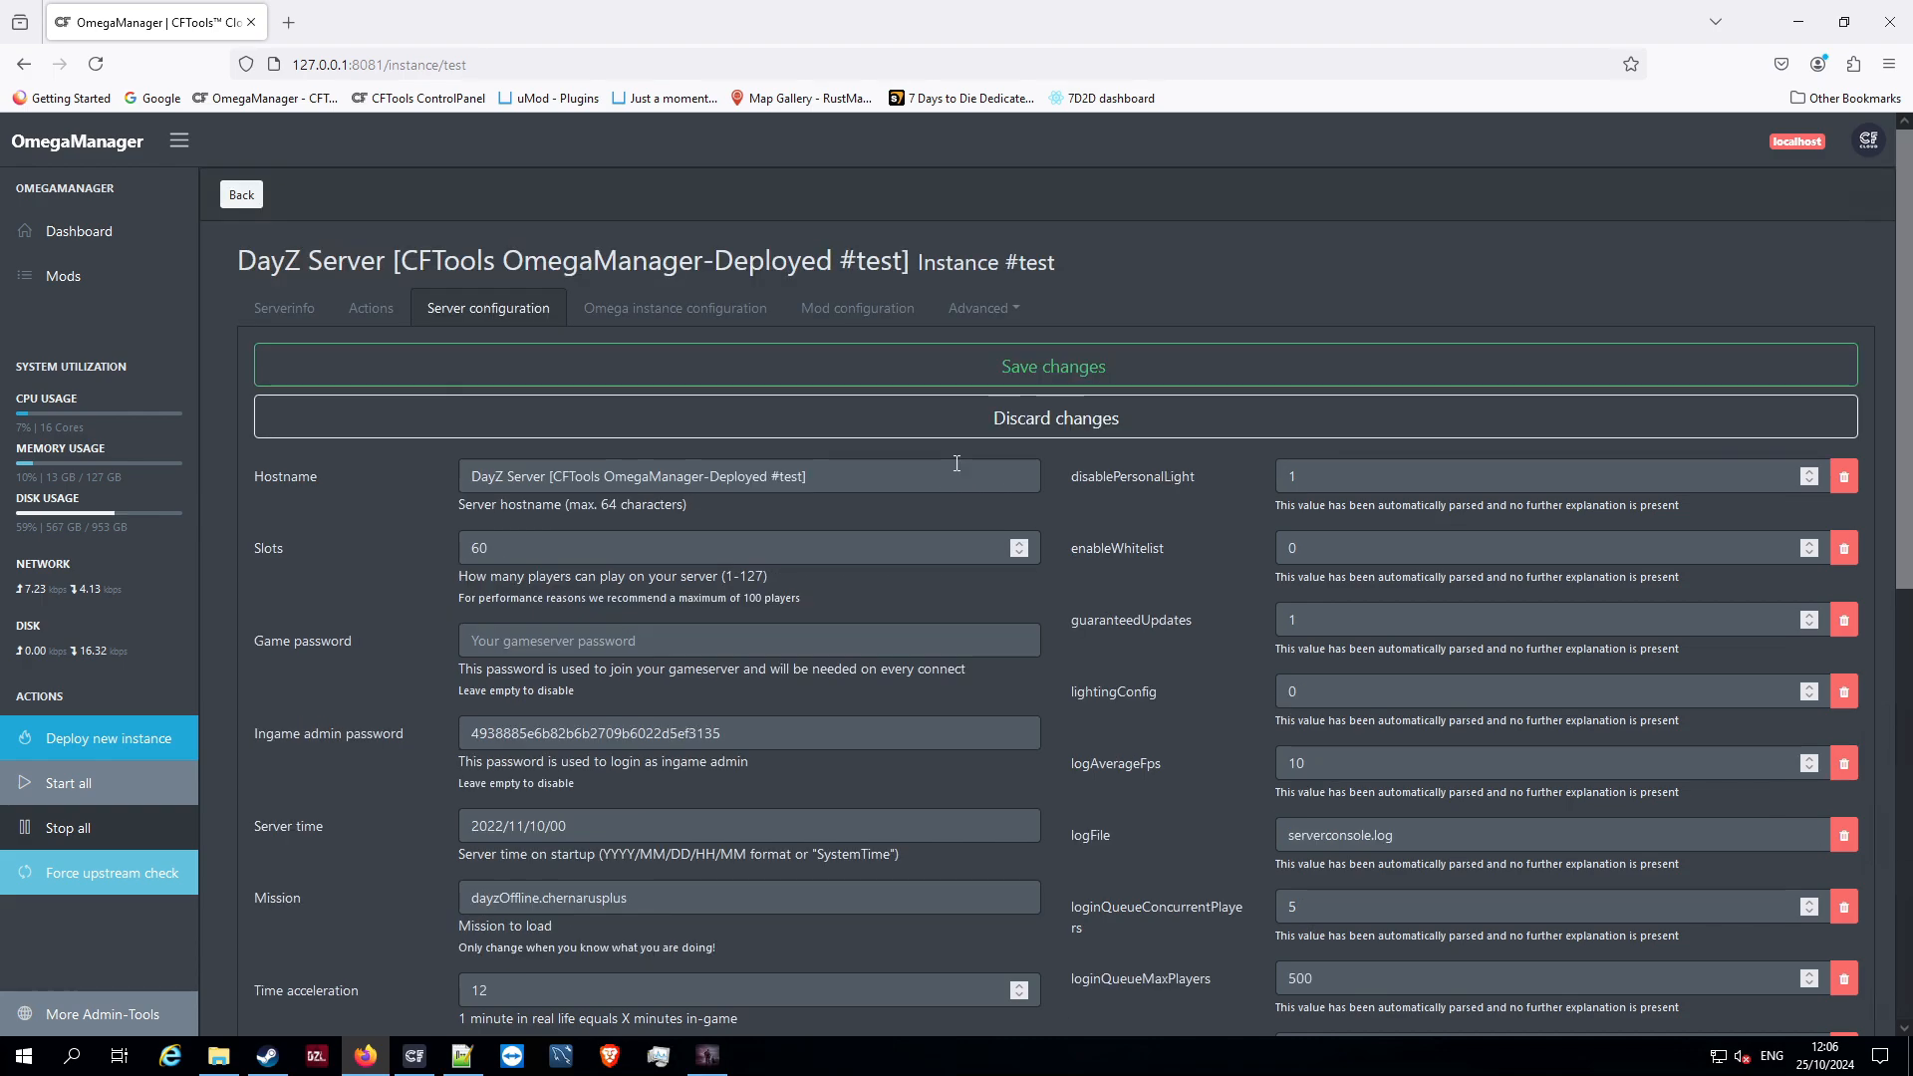
pyautogui.click(241, 194)
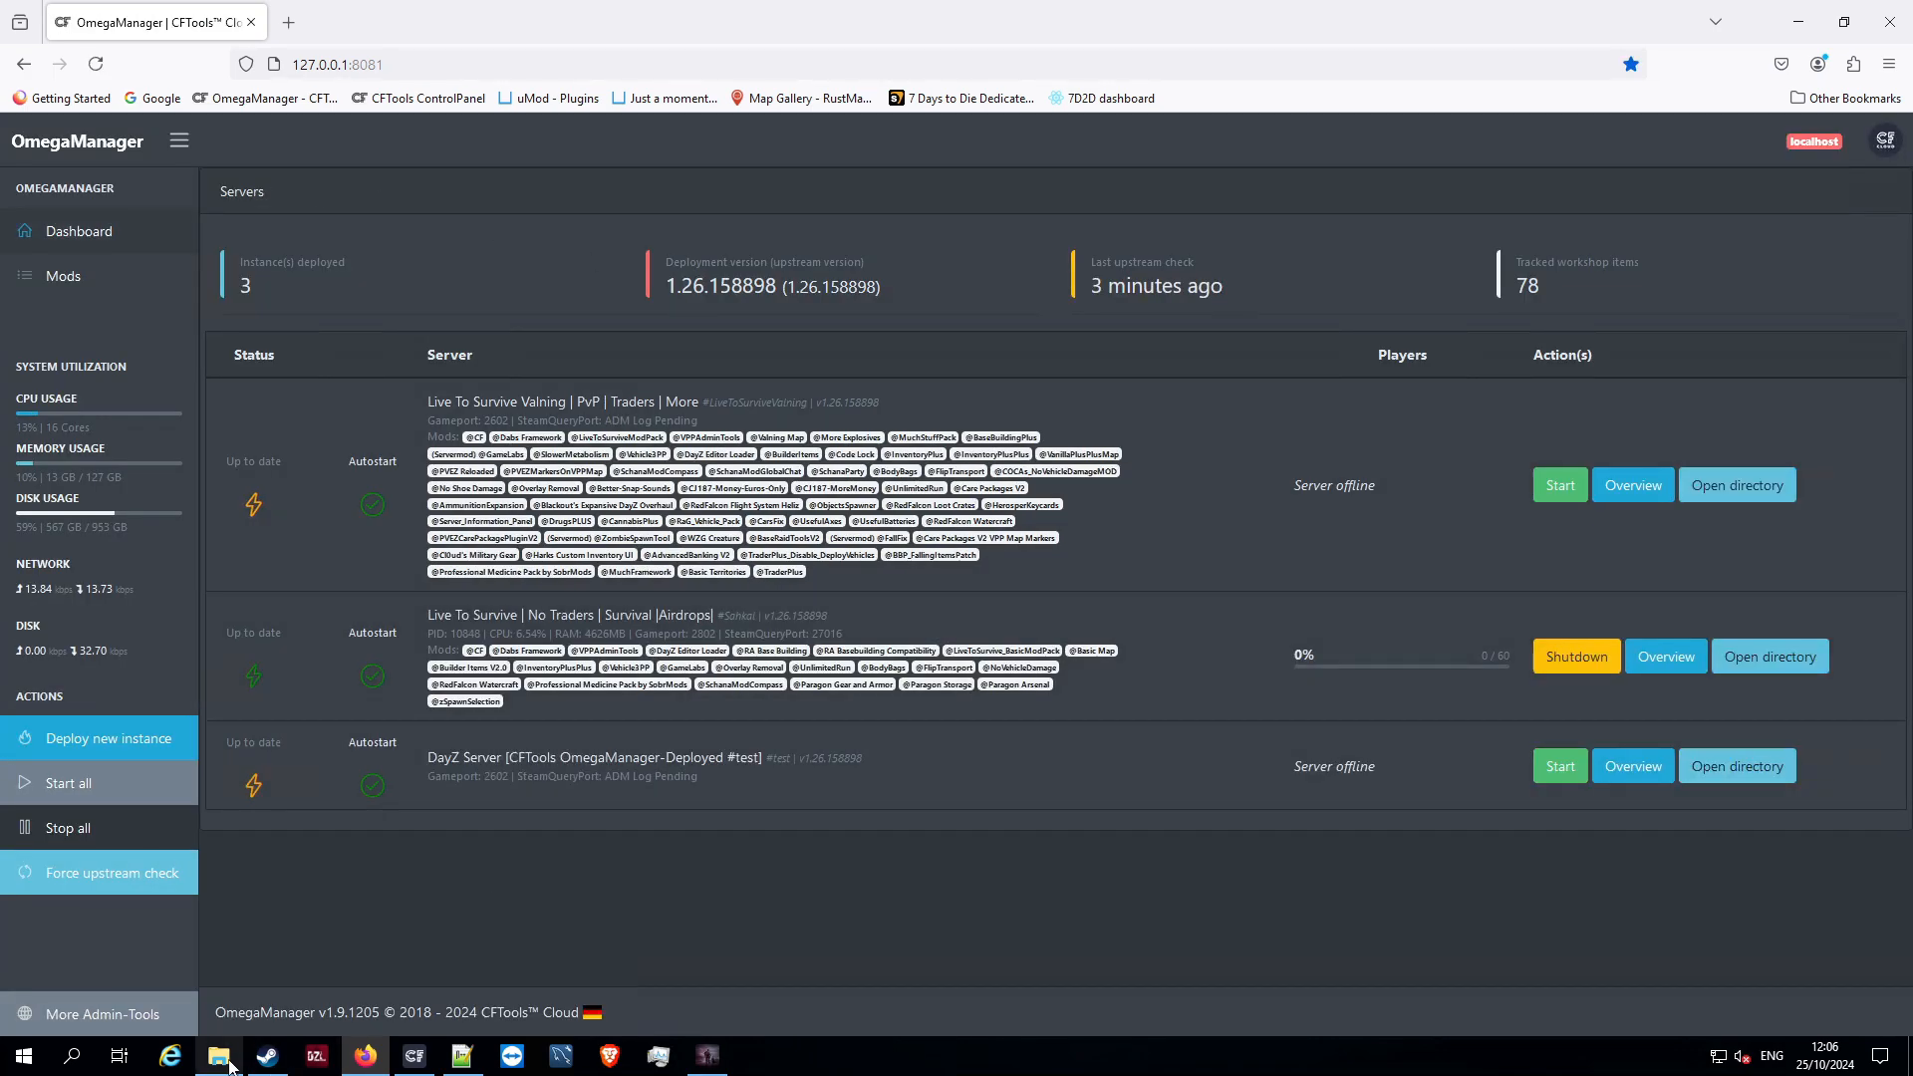
# Open serverDZ.cfg from the test folder in Notepad++ and keep the already open version instead of reloading it
pyautogui.click(219, 1054)
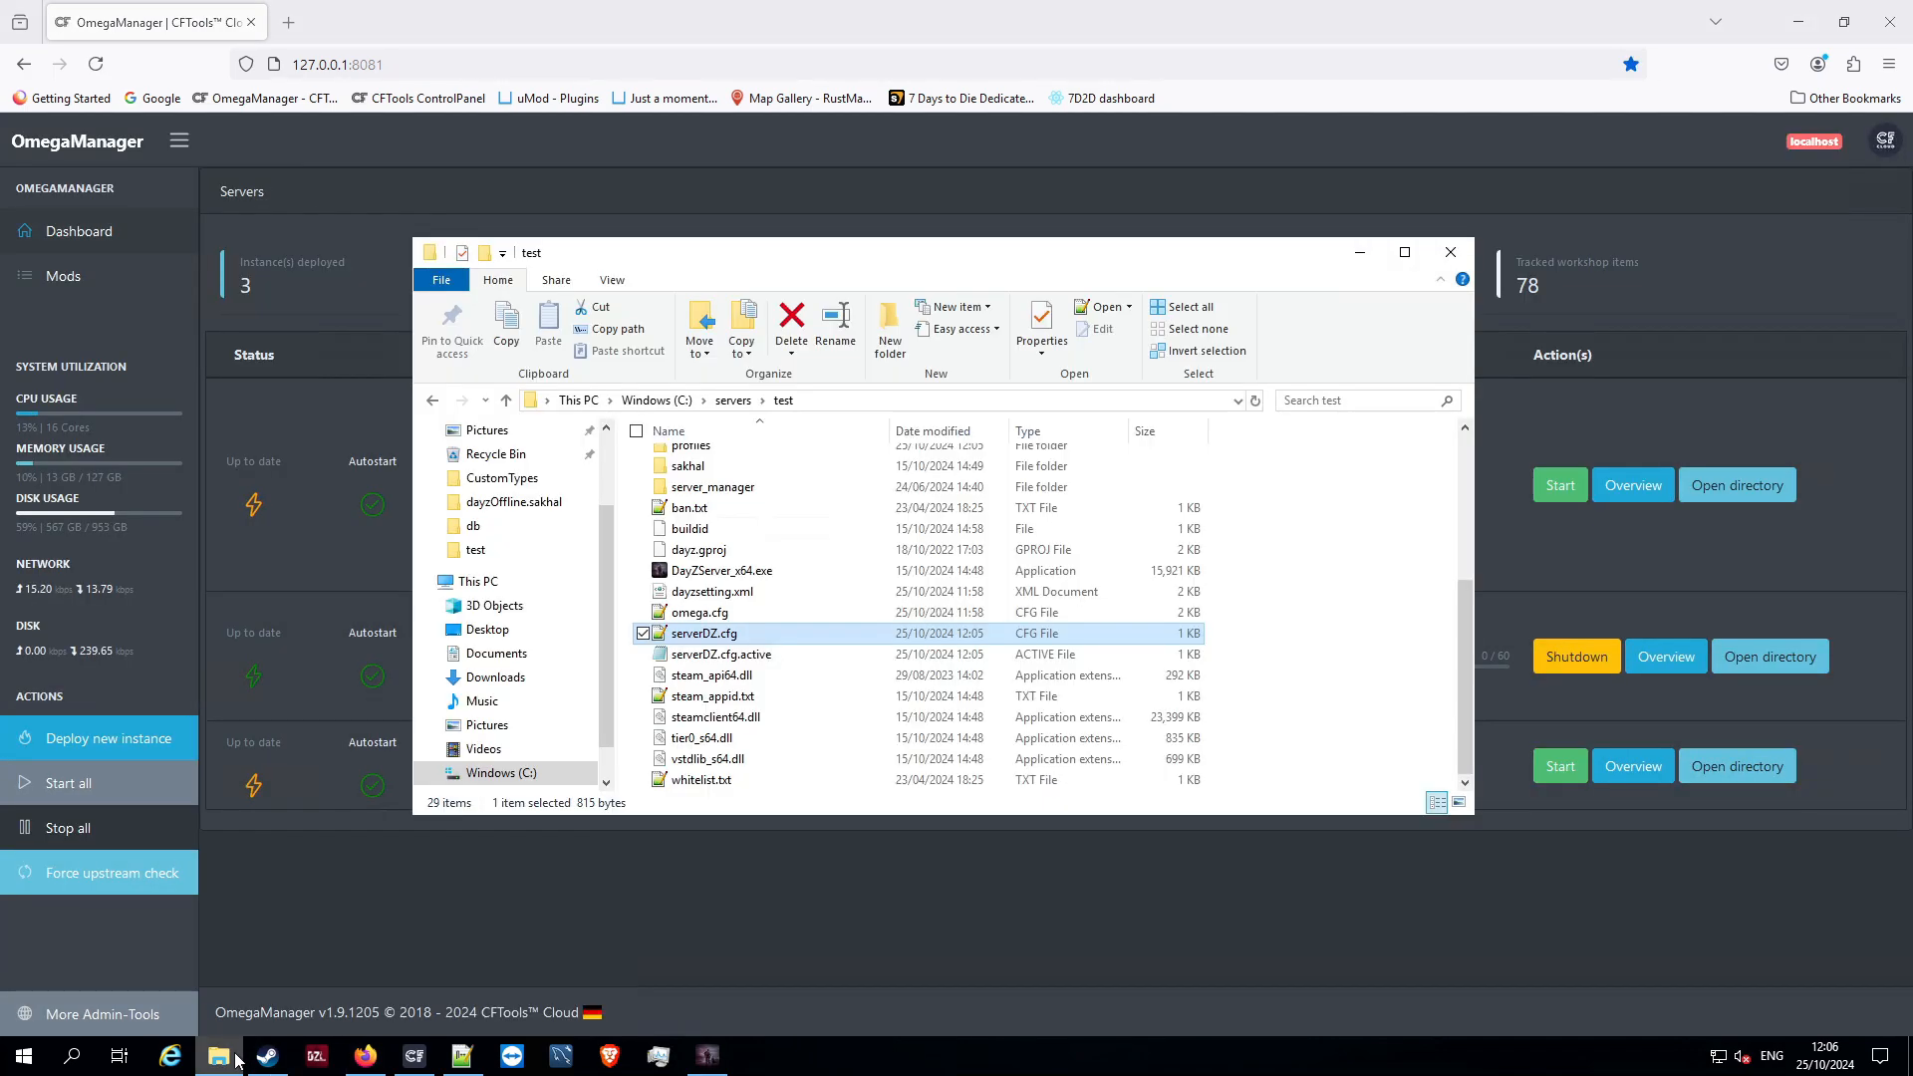
pyautogui.doubleClick(720, 637)
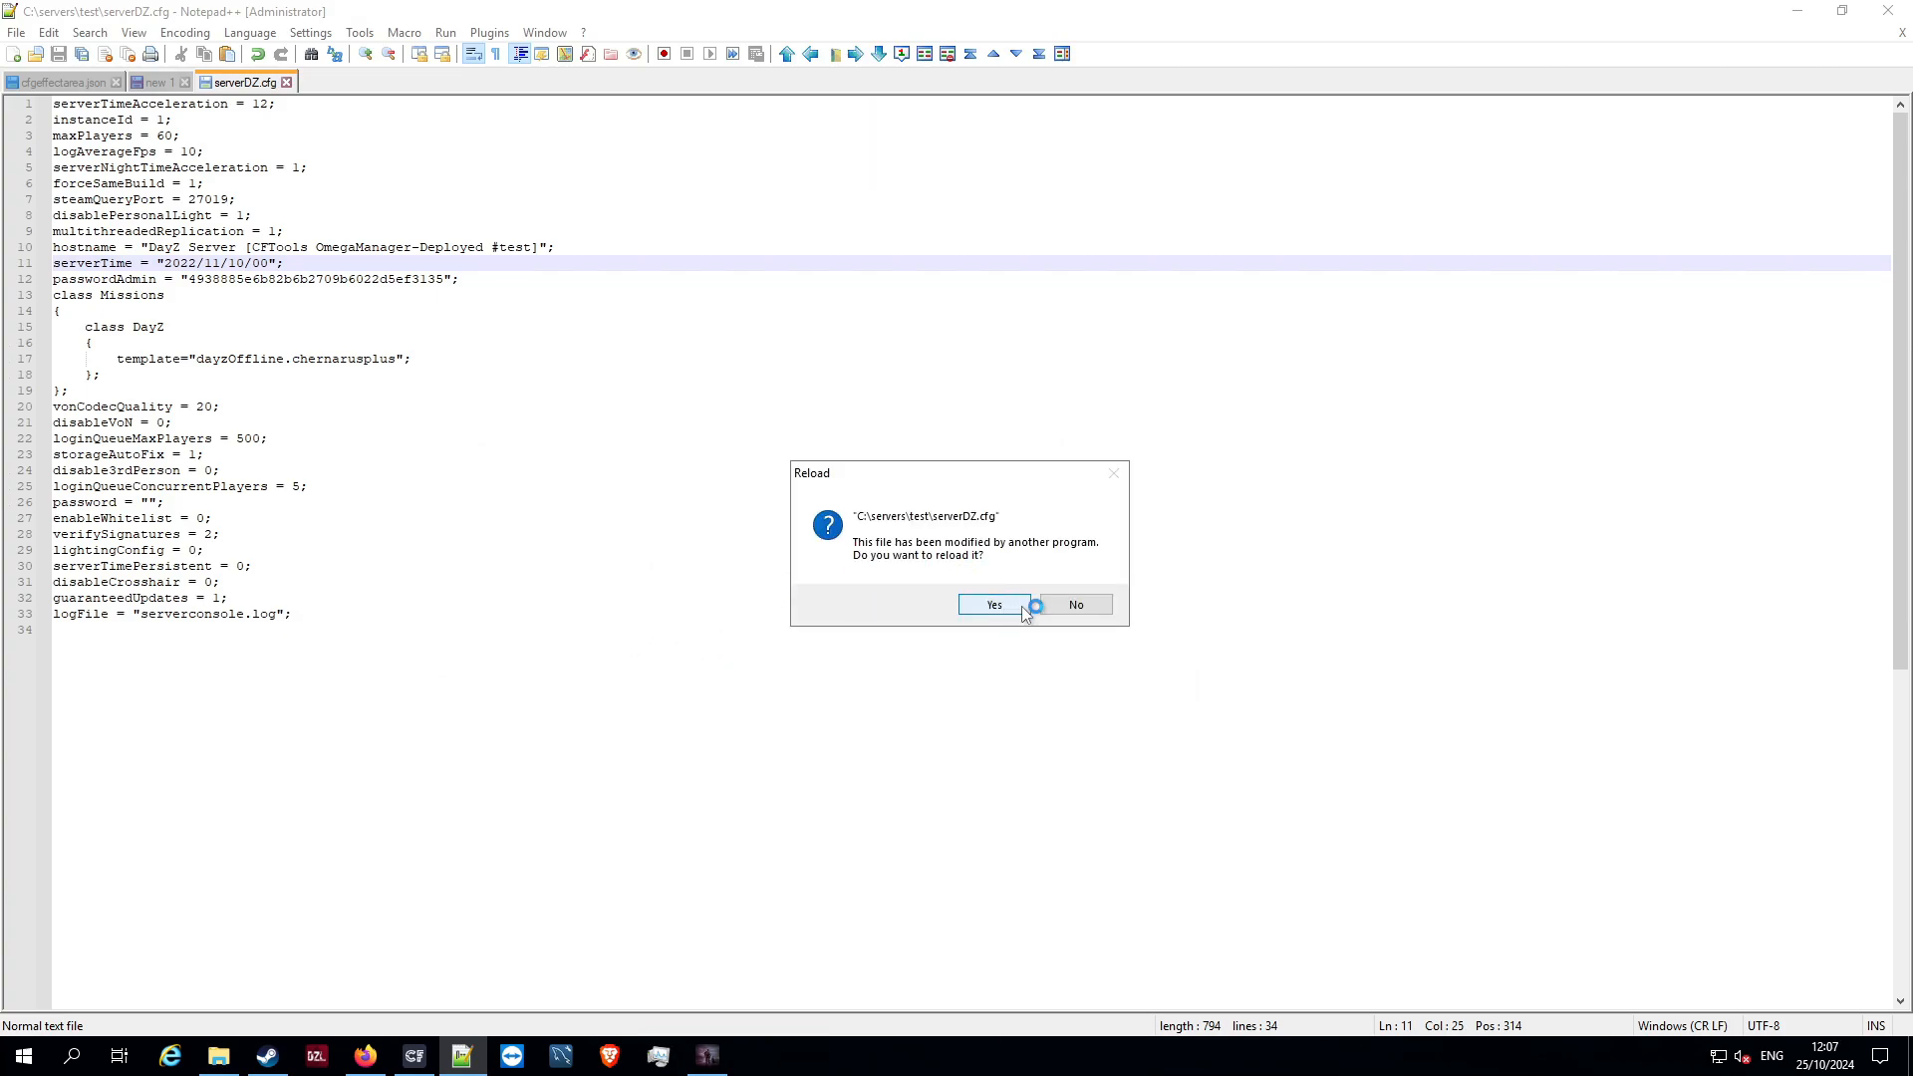
pyautogui.click(1074, 604)
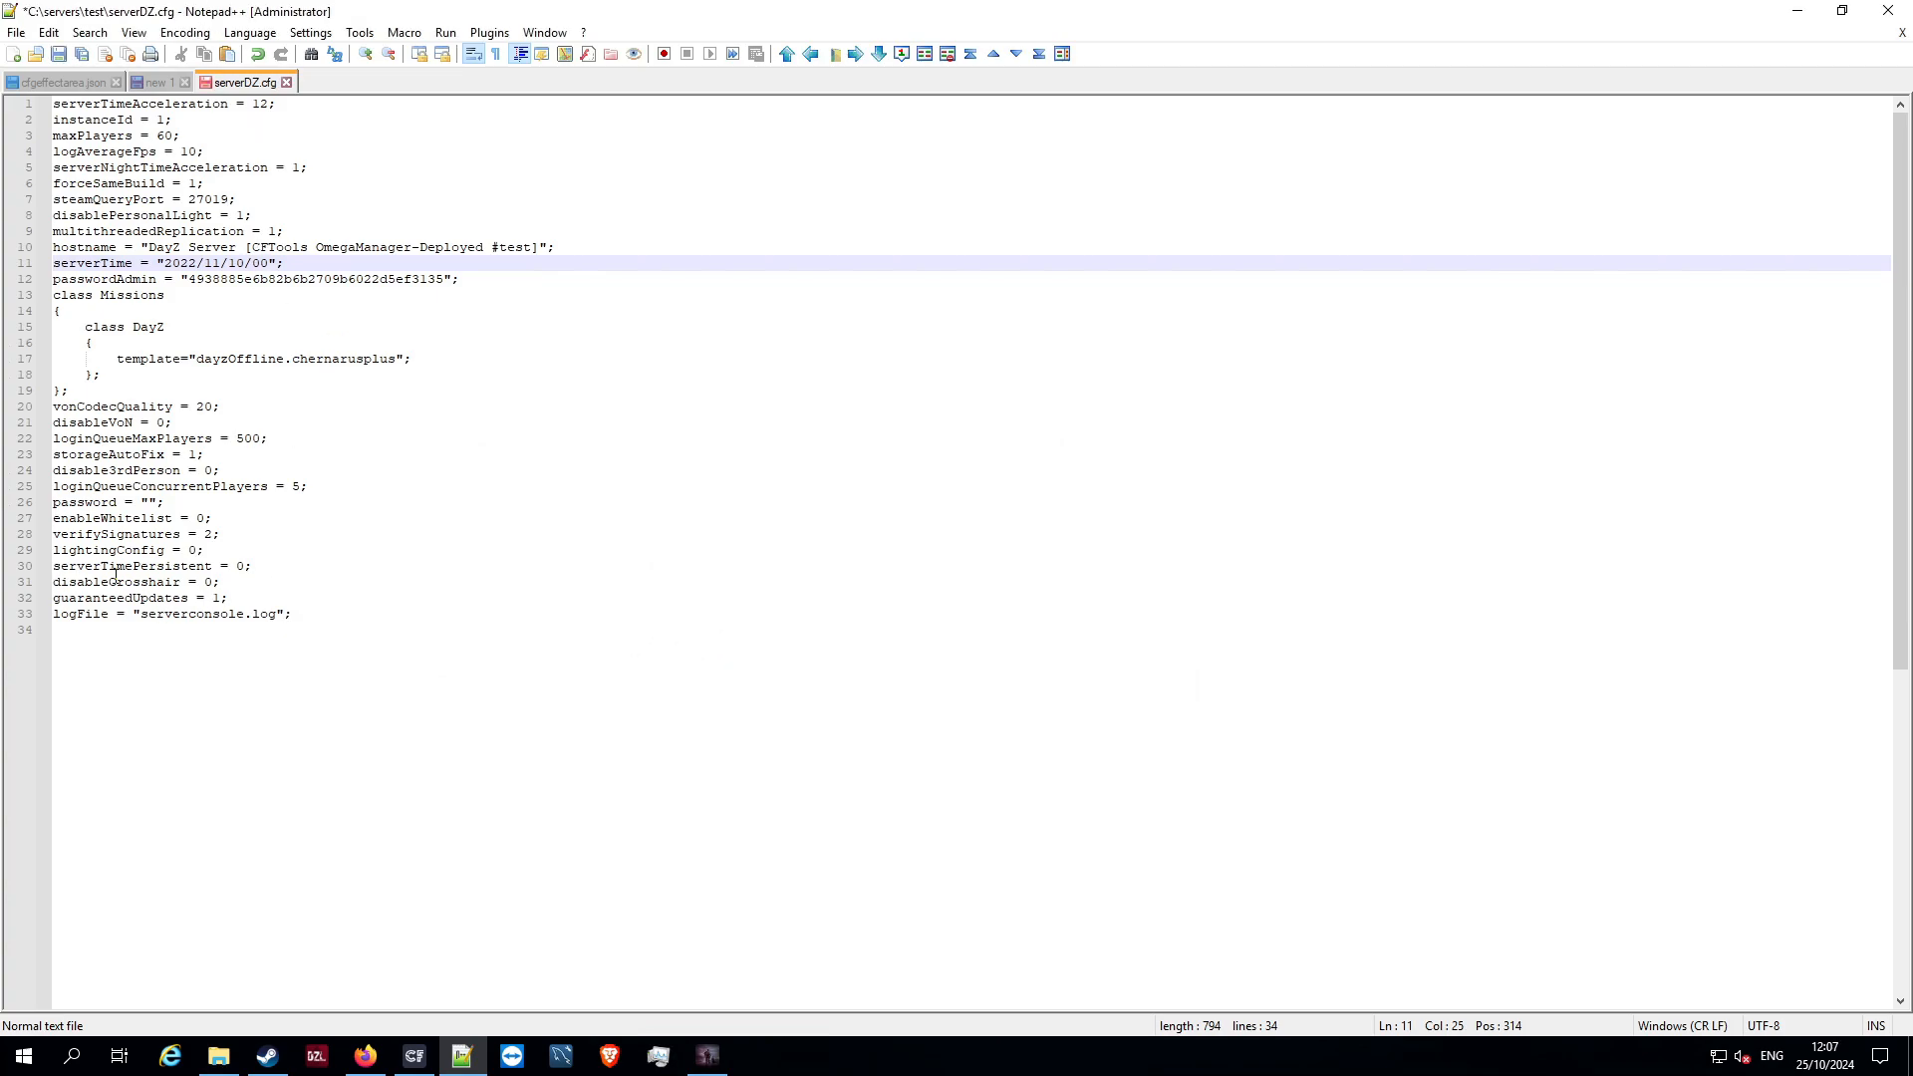
# Set serverTimePersistent to 1 in serverDZ.cfg and highlight the serverTime value
pyautogui.click(249, 570)
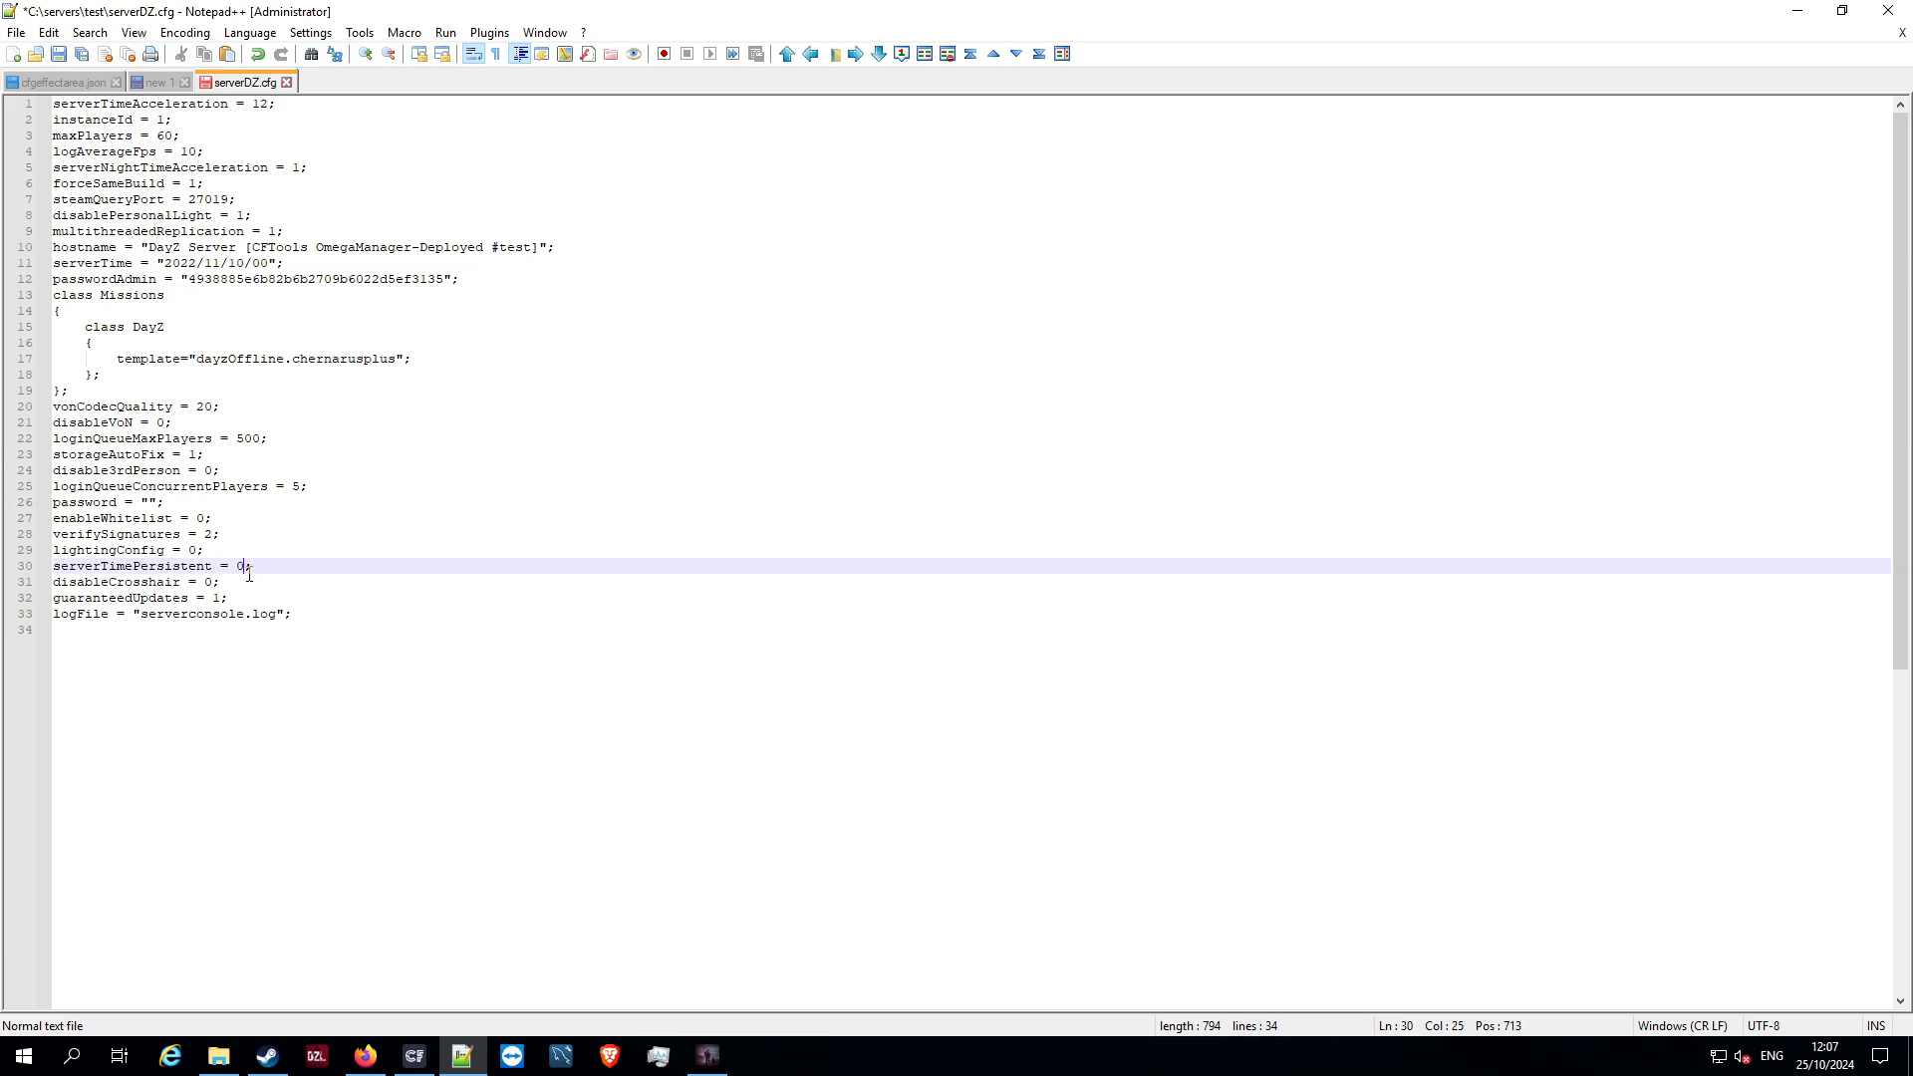
pyautogui.press('BackSpace')
pyautogui.write('1')
pyautogui.moveTo(295, 269); pyautogui.dragTo(148, 269)
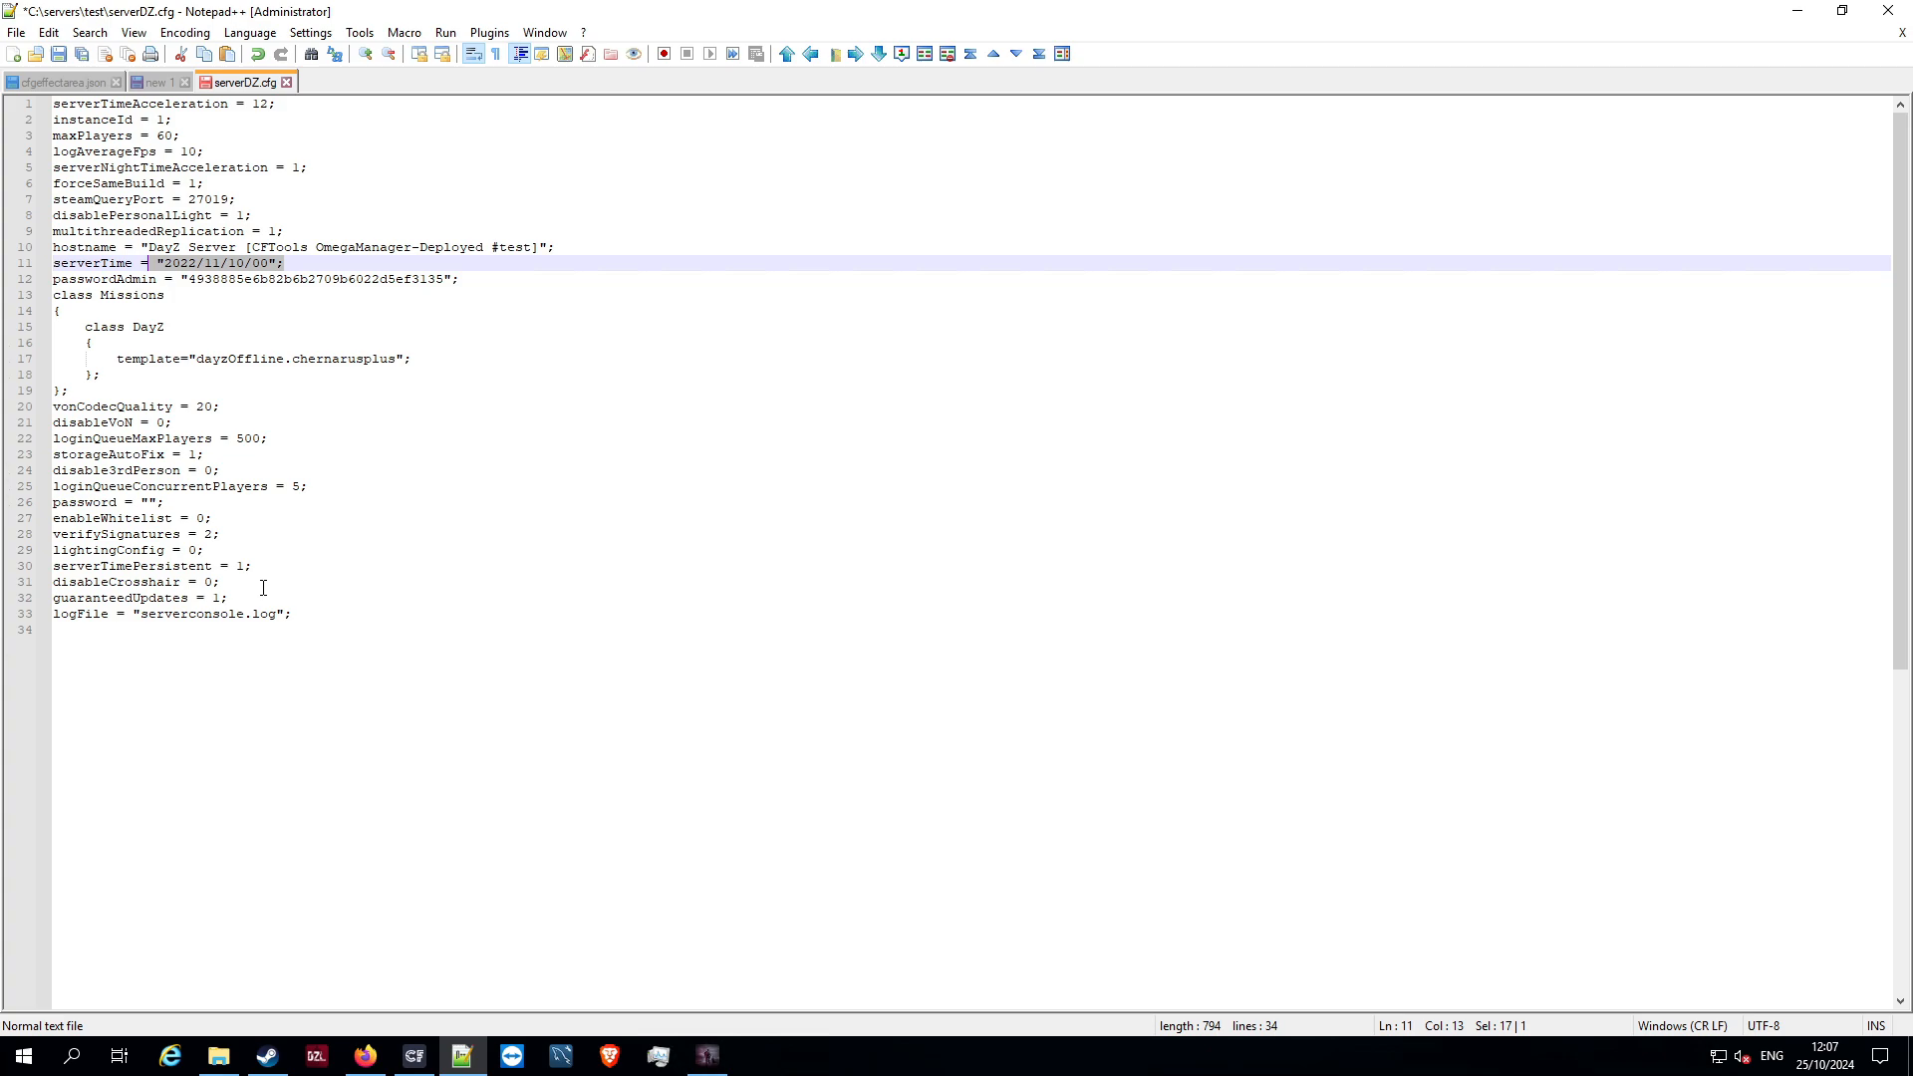
# Set serverTimePersistent back to 0 in serverDZ.cfg
pyautogui.click(244, 565)
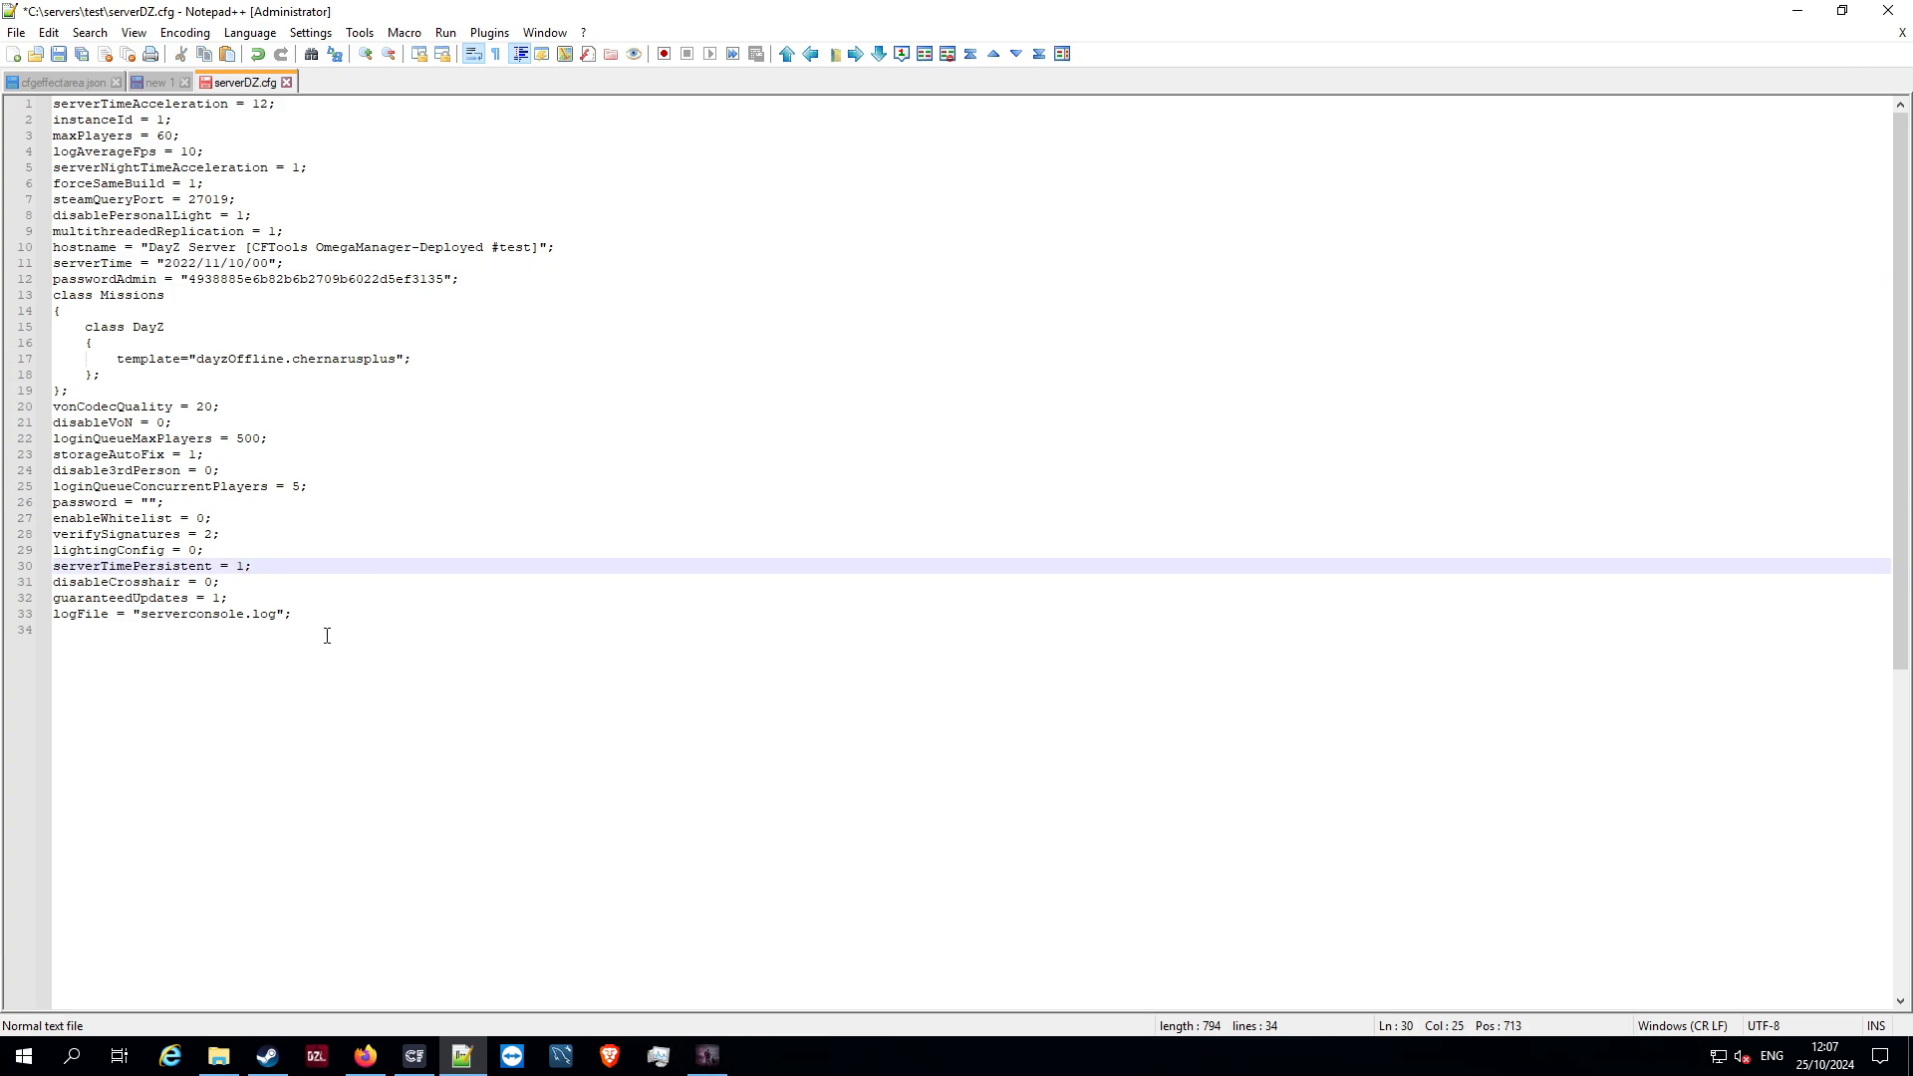
pyautogui.press('BackSpace')
pyautogui.write('0')
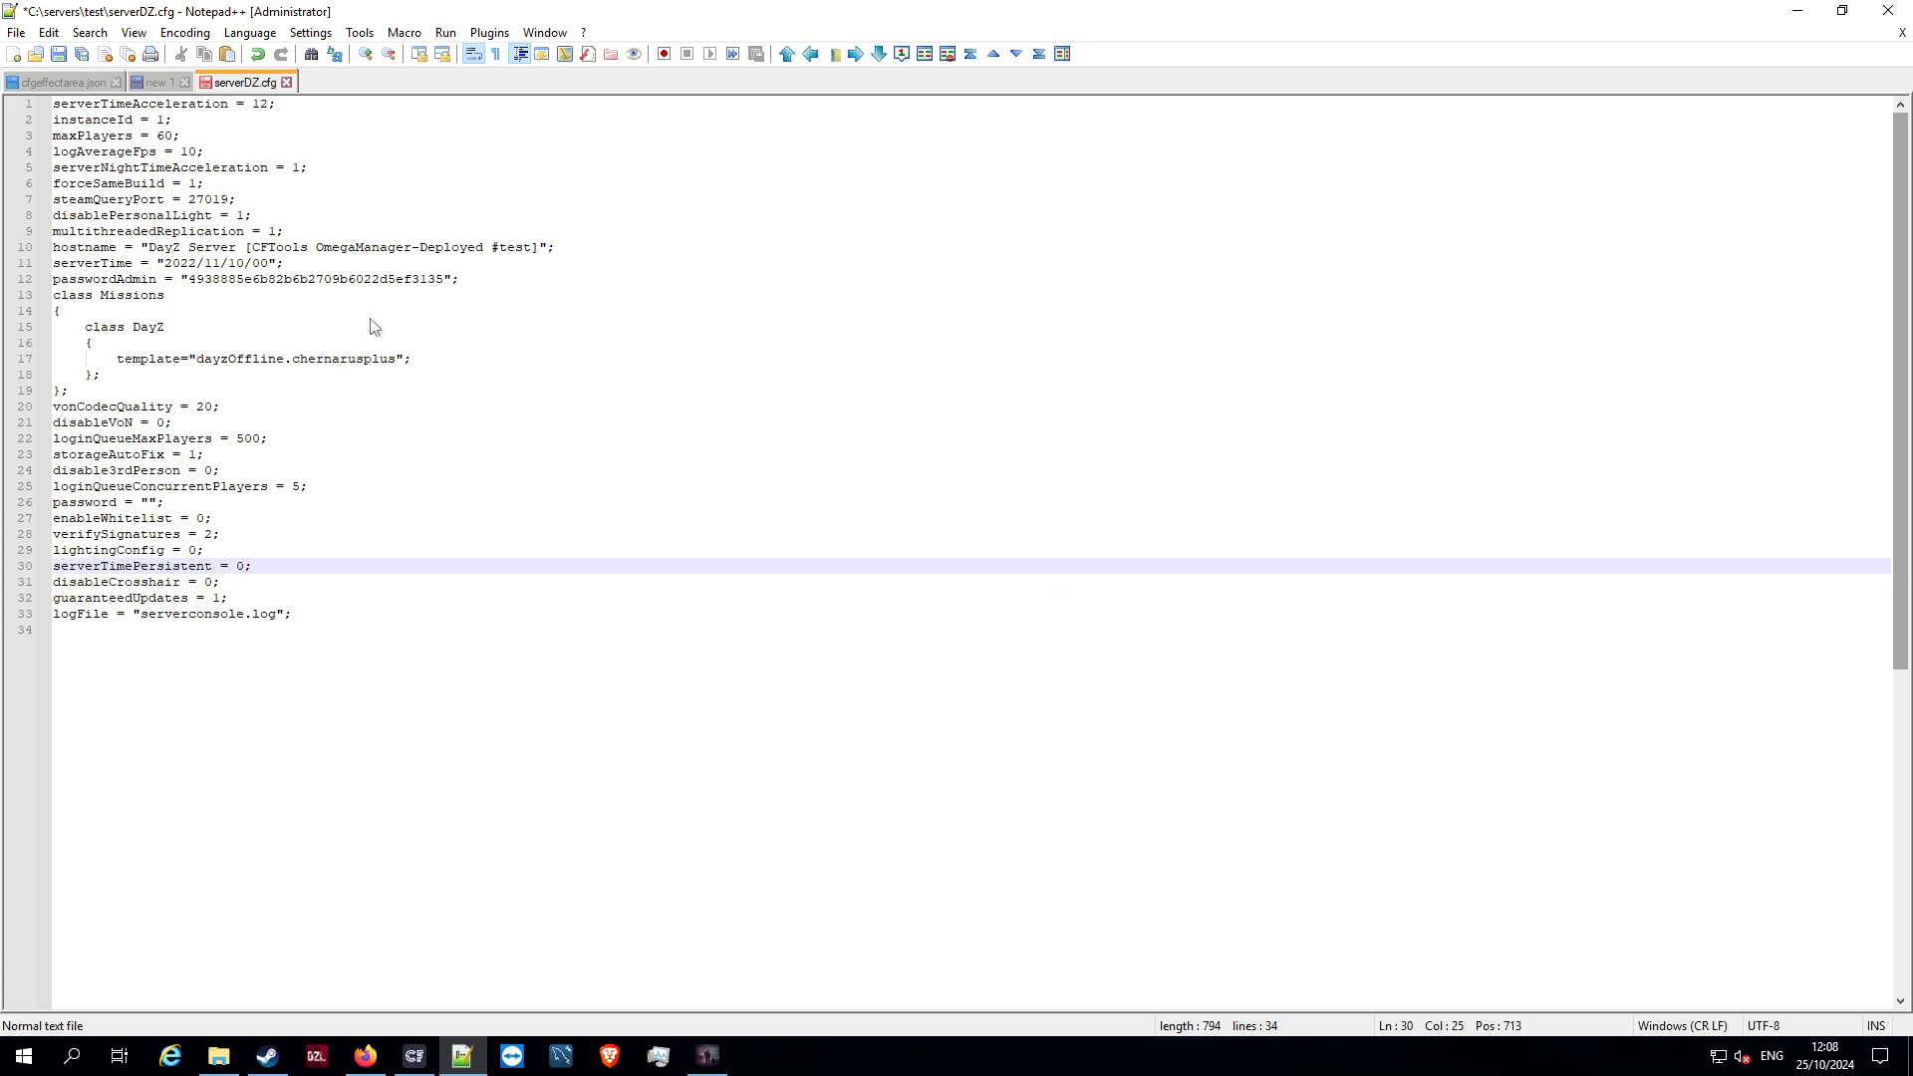
# Highlight the complete serverTime line in serverDZ.cfg to examine it, and clear the selection
pyautogui.click(44, 265)
pyautogui.moveTo(55, 264); pyautogui.dragTo(296, 263)
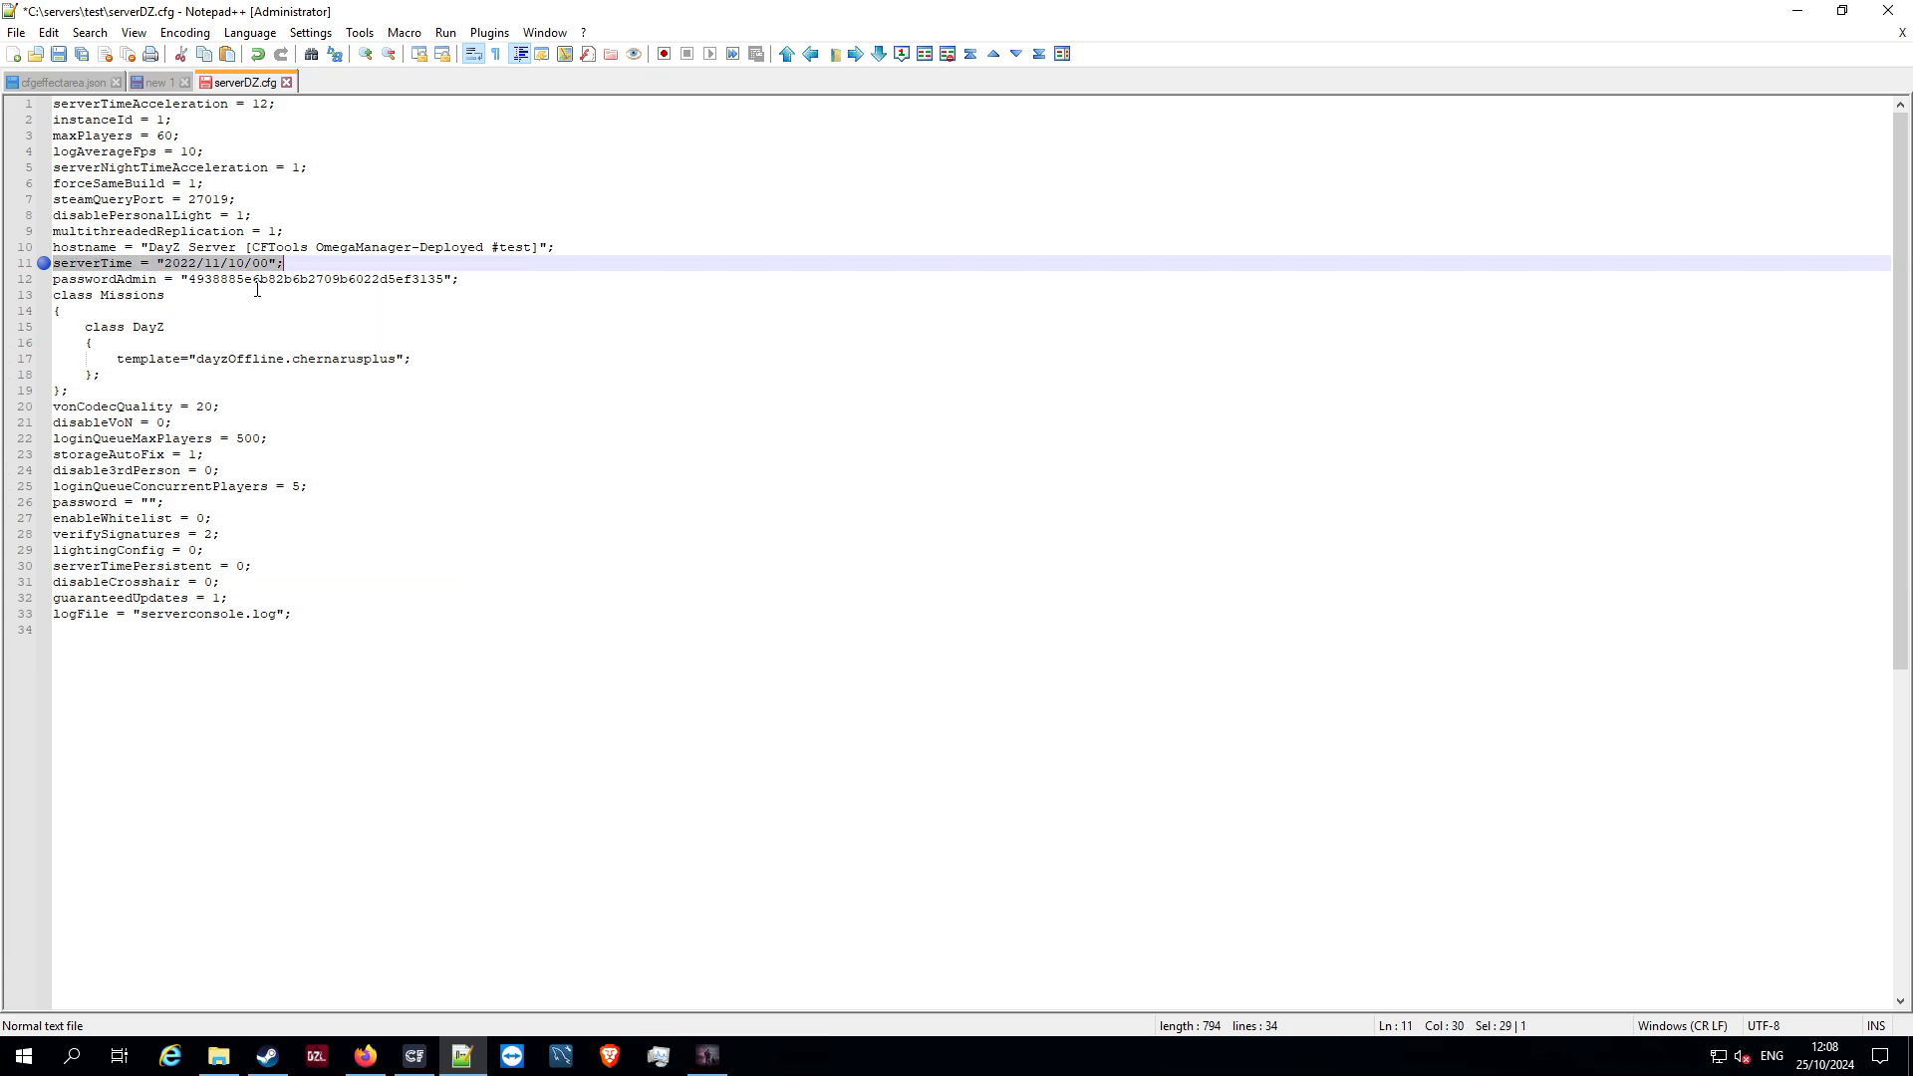
pyautogui.click(195, 327)
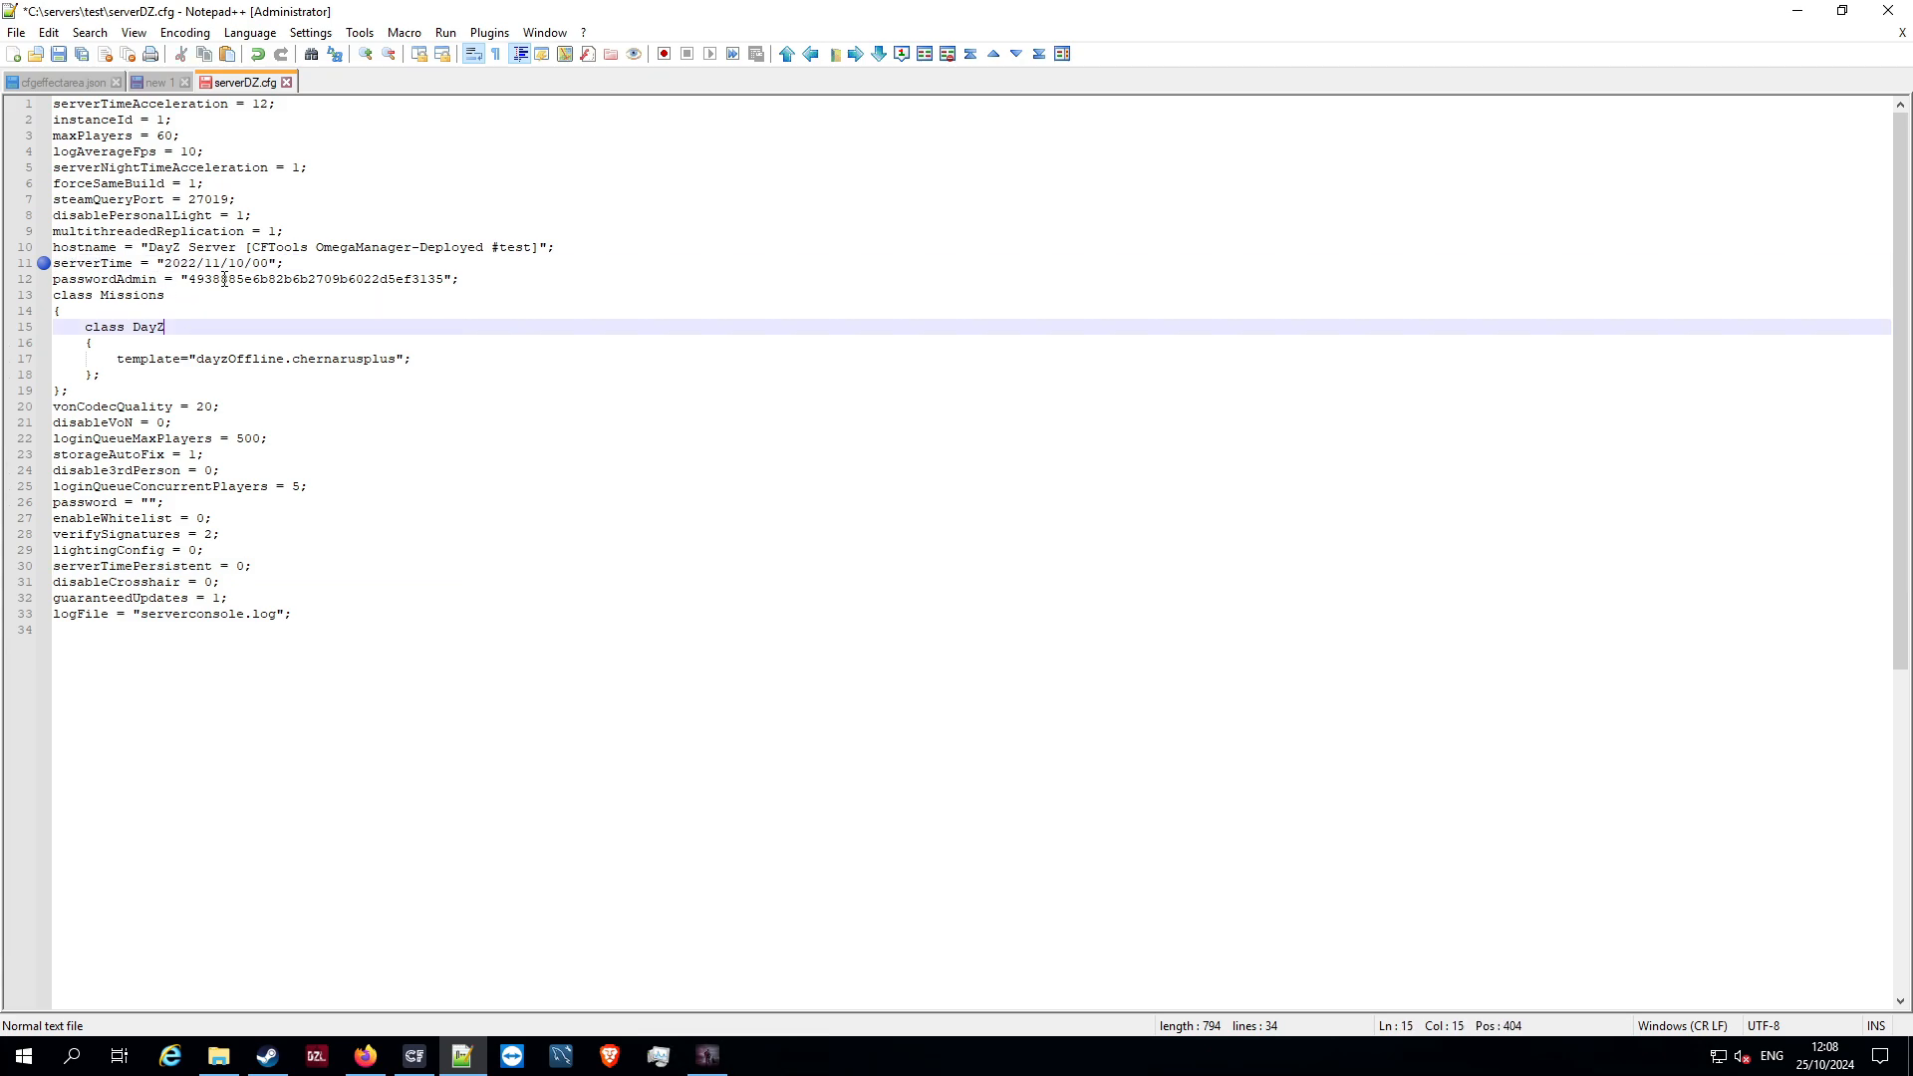